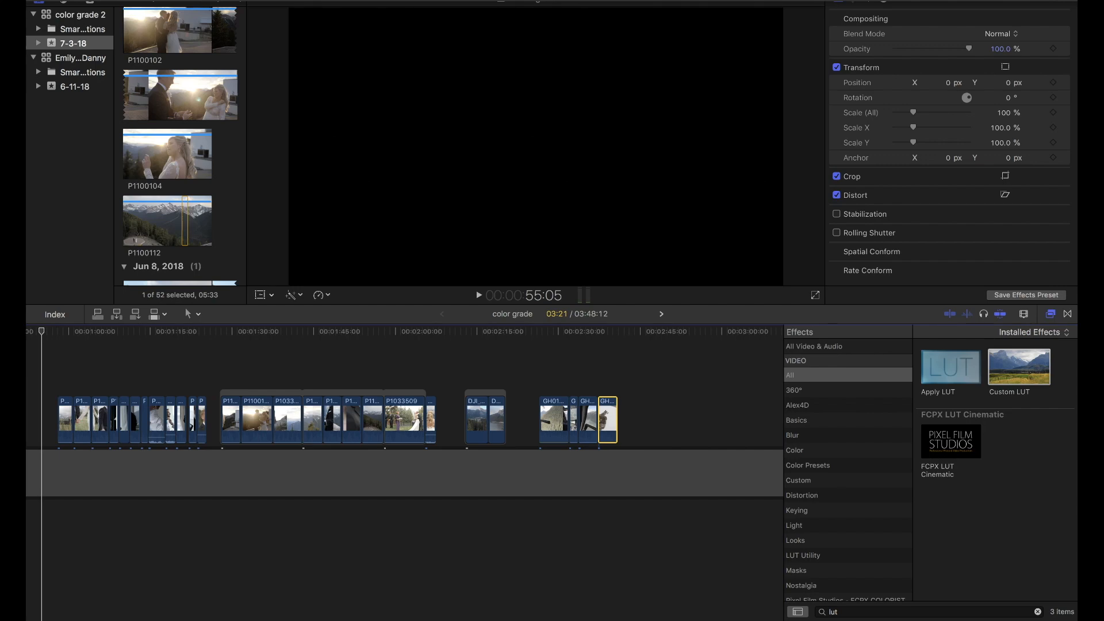
- Switch to the Color & Effects workspace and hide the effects browser
{"action": "left_click_drag", "start_coordinate": [77, 334], "coordinate": [48, 336]}
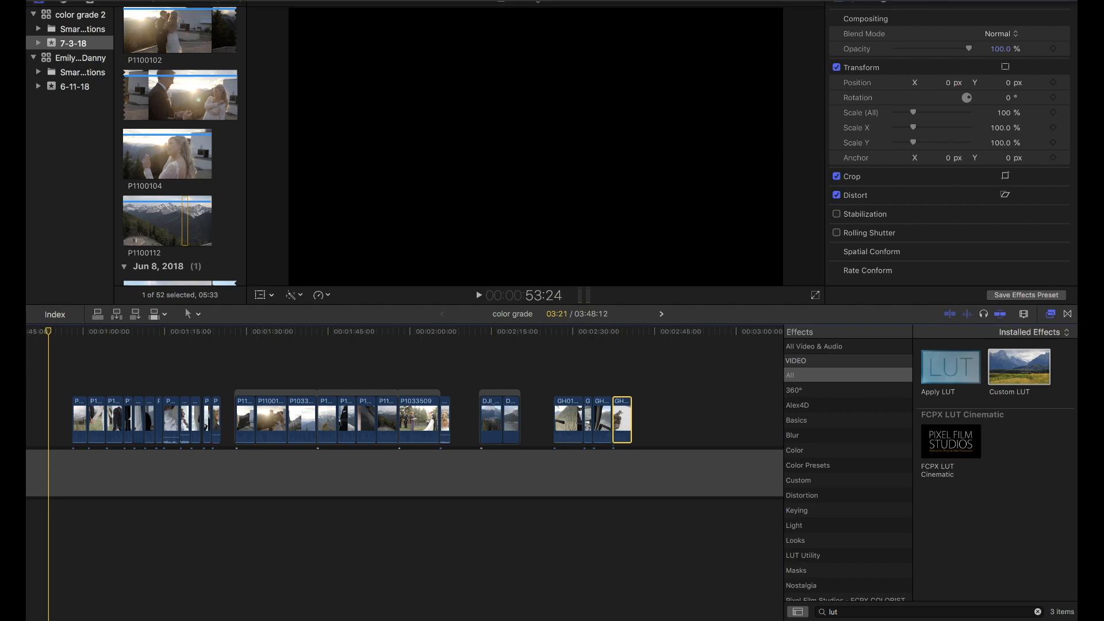
{"action": "left_click", "coordinate": [352, 0]}
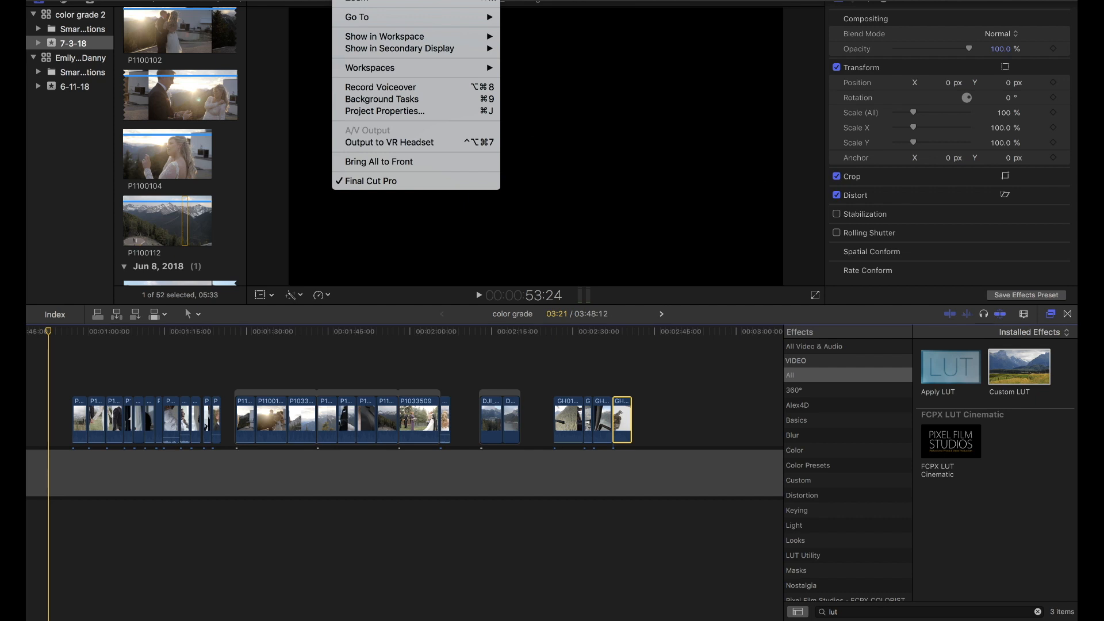
{"action": "mouse_move", "coordinate": [377, 69]}
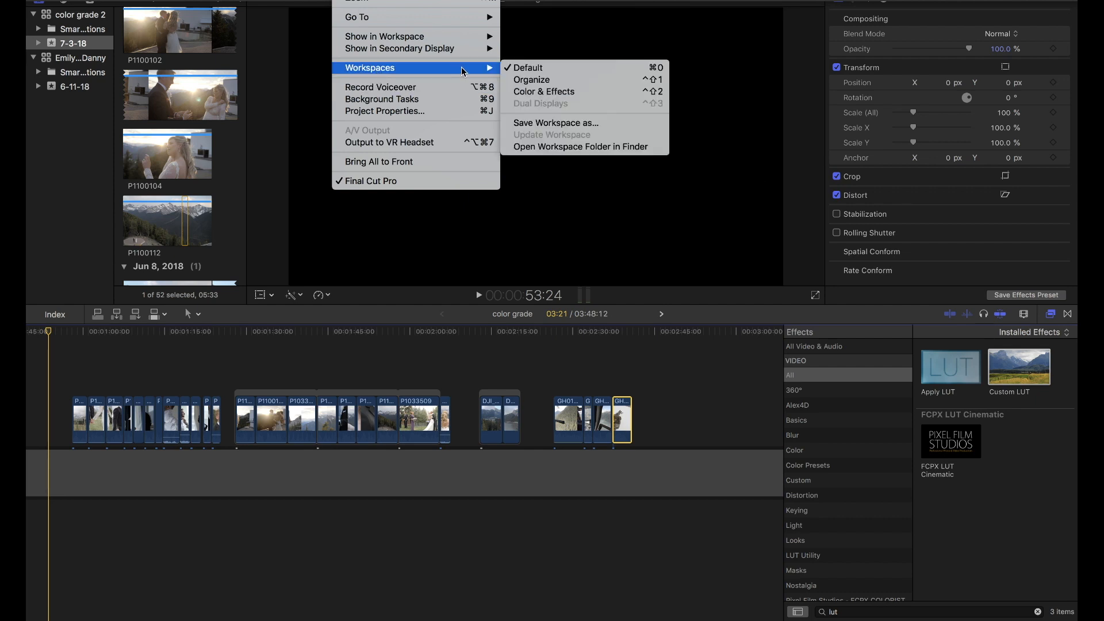
{"action": "left_click", "coordinate": [537, 93]}
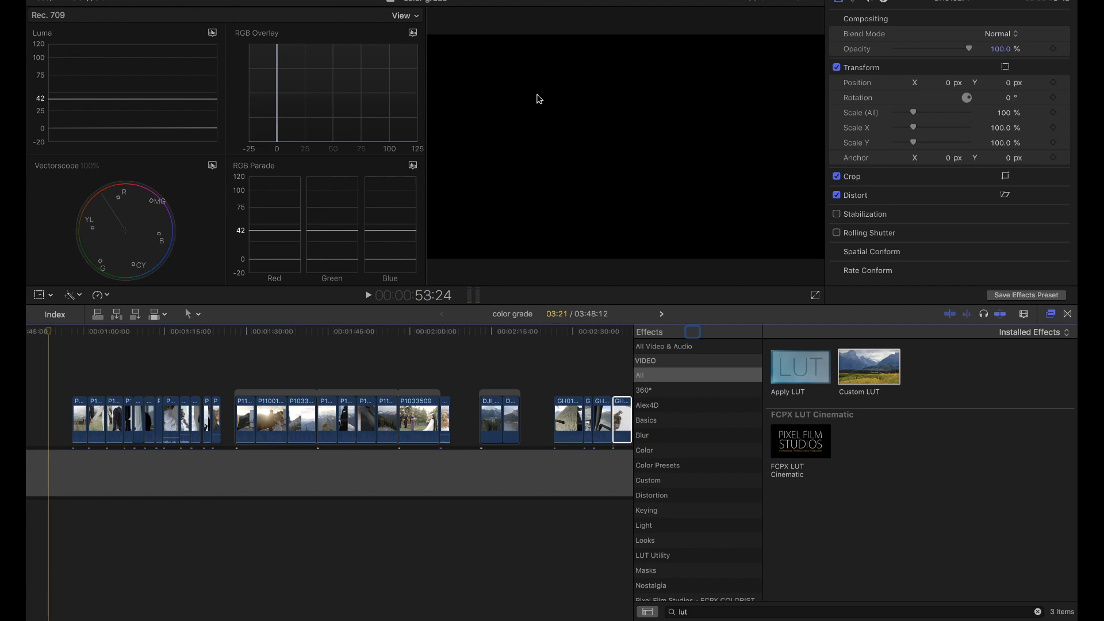
{"action": "left_click", "coordinate": [1050, 315]}
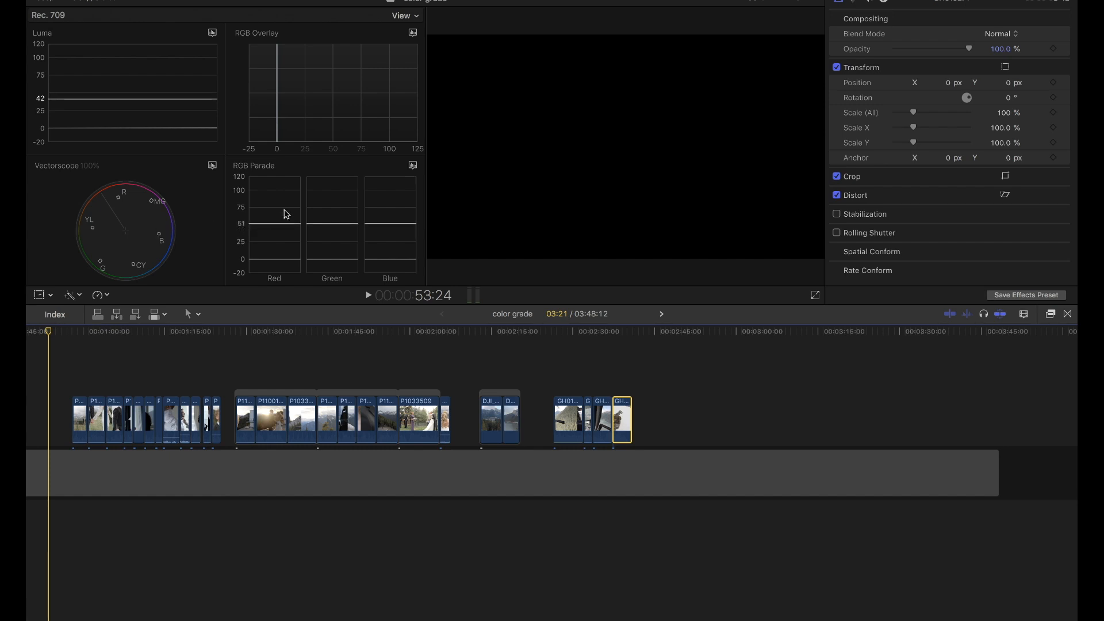
{"action": "left_click", "coordinate": [800, 3]}
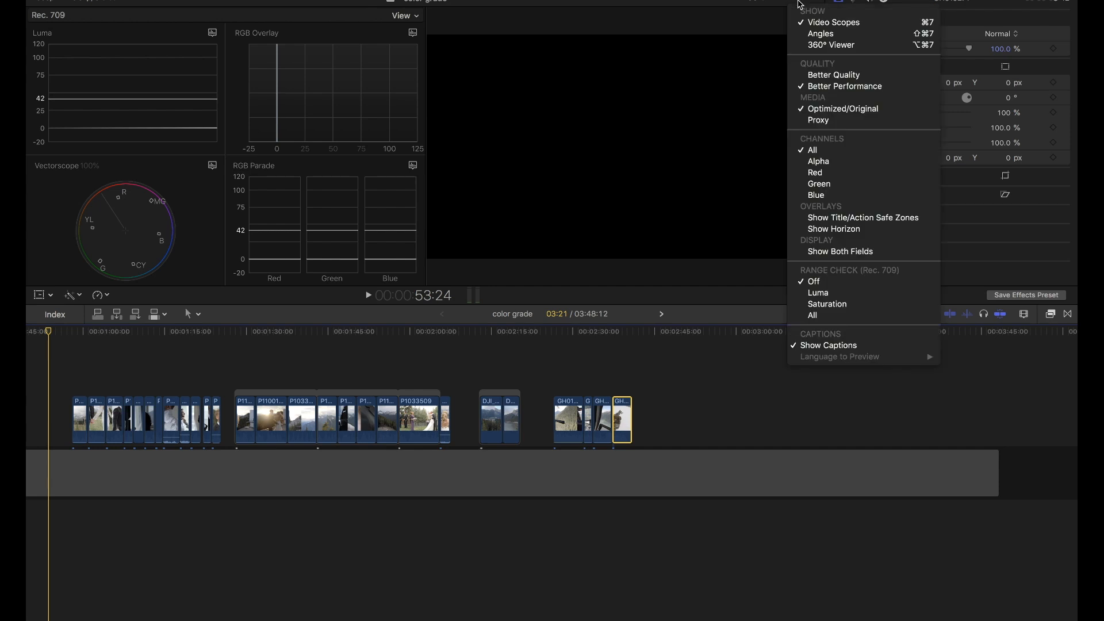
{"action": "left_click", "coordinate": [807, 3]}
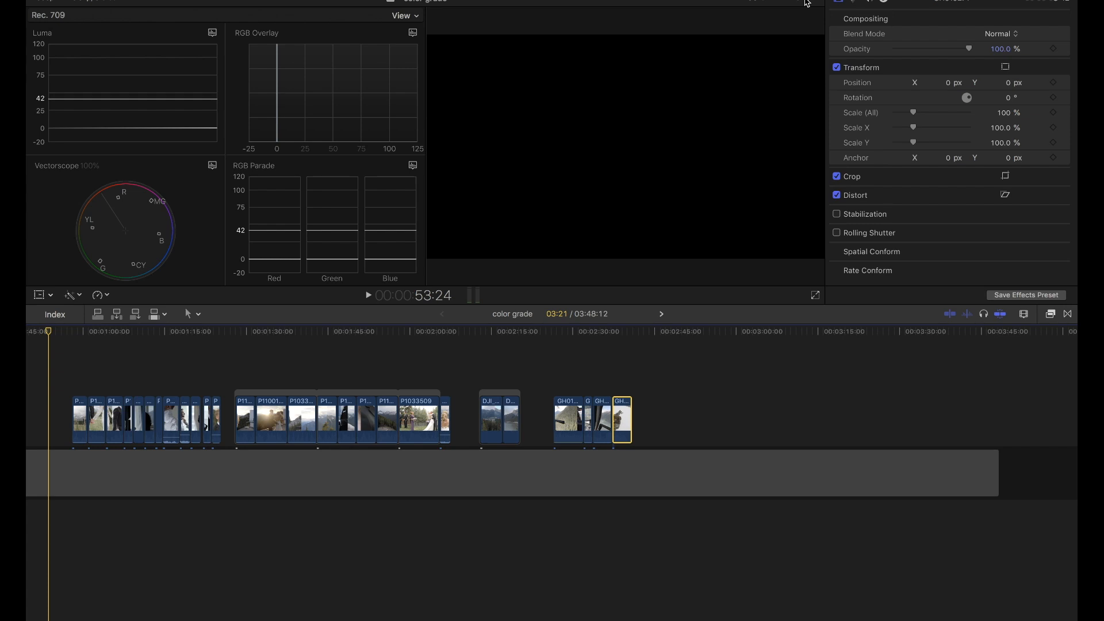
- Play the first timeline clip briefly, return the playhead to its start and select the clip
{"action": "left_click", "coordinate": [72, 331]}
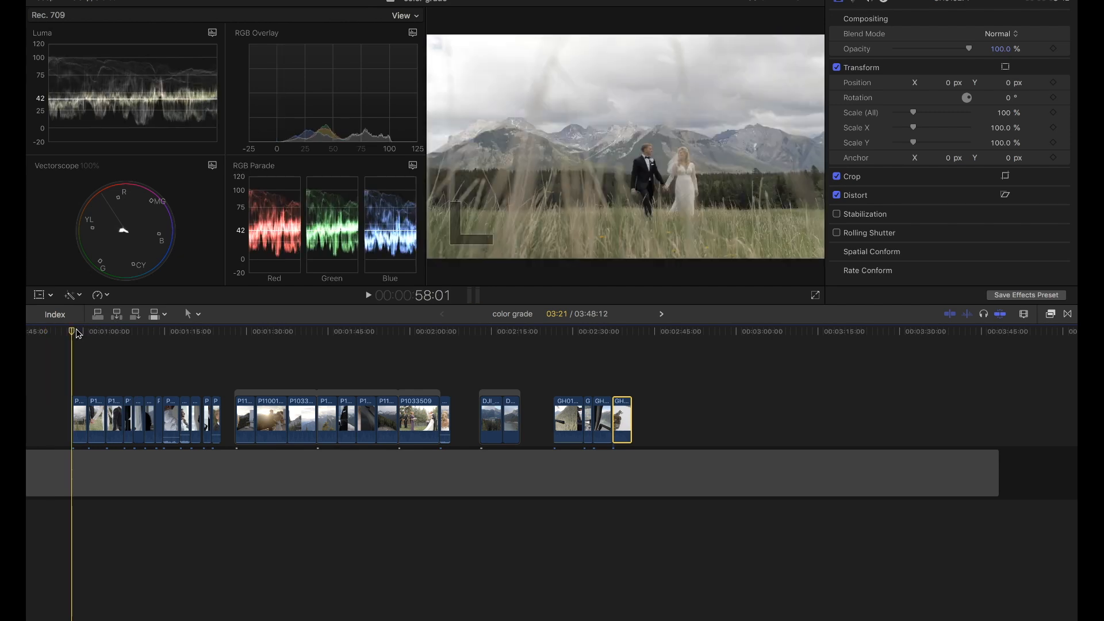
{"action": "key", "text": "l"}
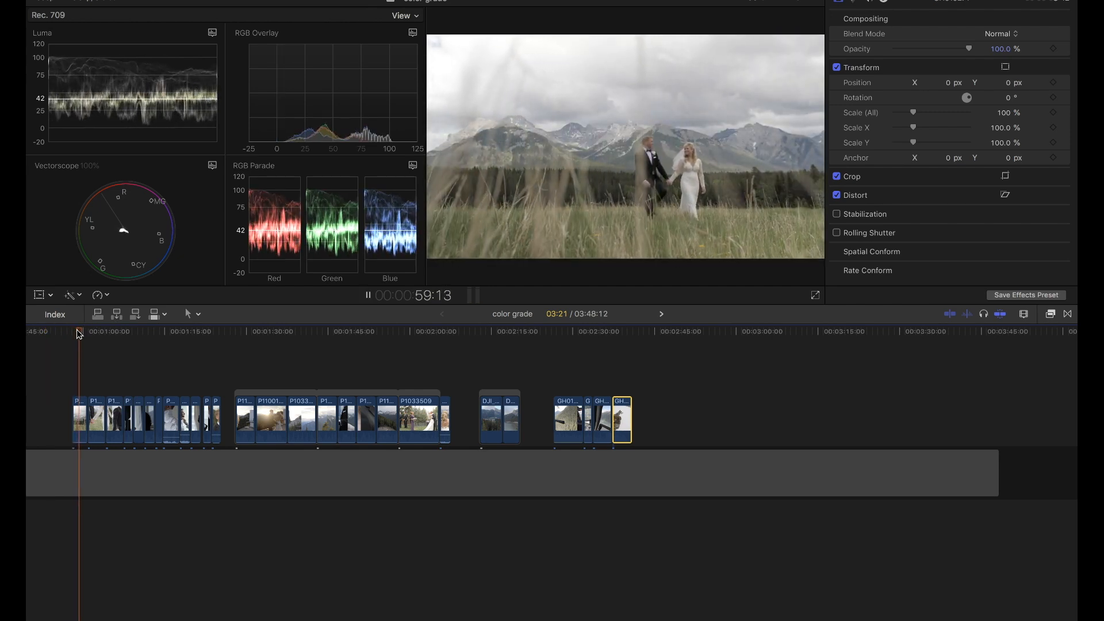
{"action": "key", "text": "k"}
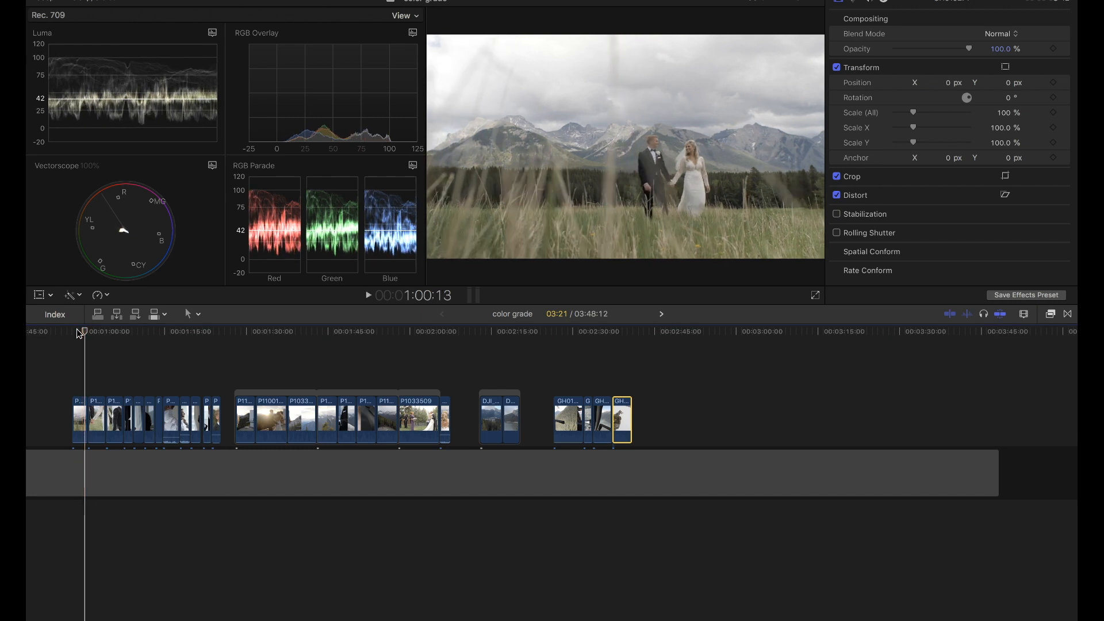
{"action": "left_click", "coordinate": [77, 334]}
{"action": "left_click", "coordinate": [77, 413]}
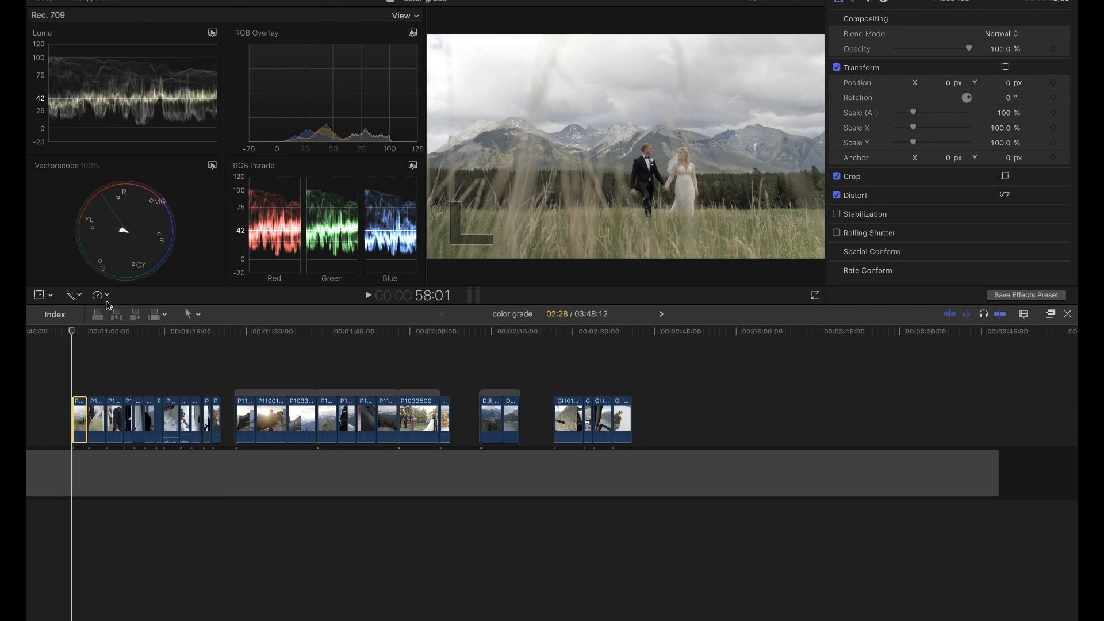
{"action": "left_click", "coordinate": [101, 296]}
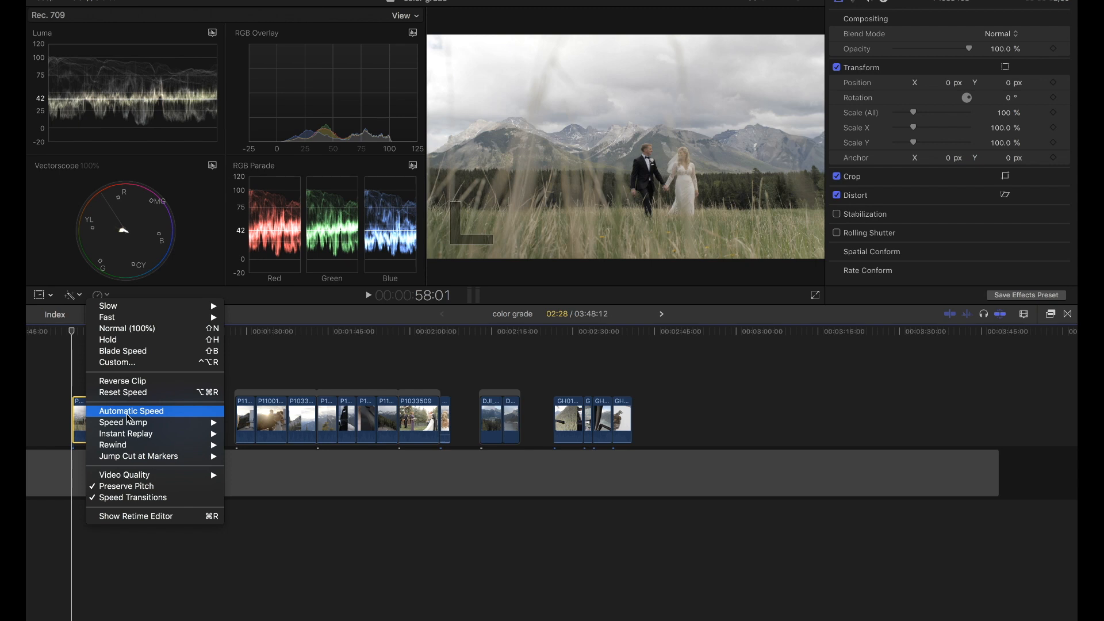
{"action": "left_click", "coordinate": [73, 384]}
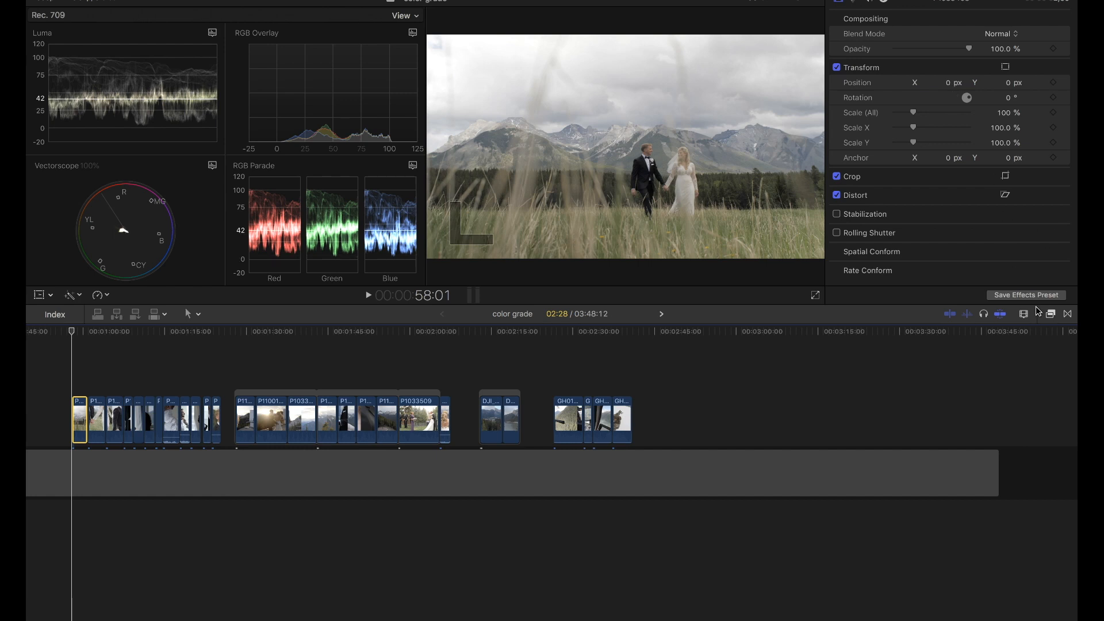
- Apply the Custom LUT effect to the selected first clip and set its LUT to WIR Timbre 04
{"action": "left_click", "coordinate": [1050, 315]}
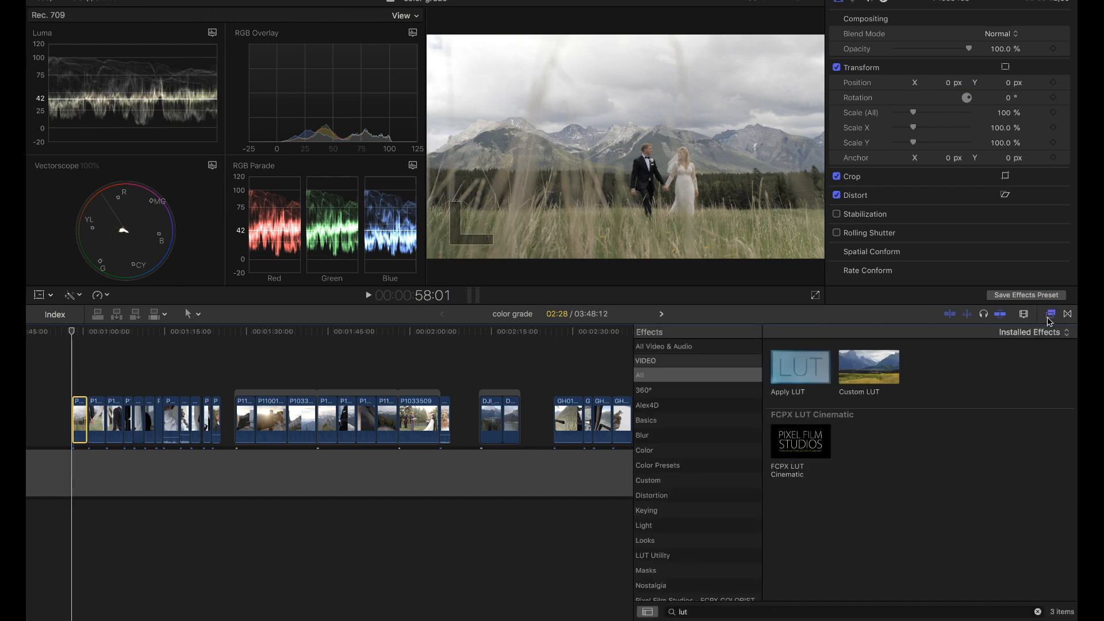
{"action": "double_click", "coordinate": [871, 368]}
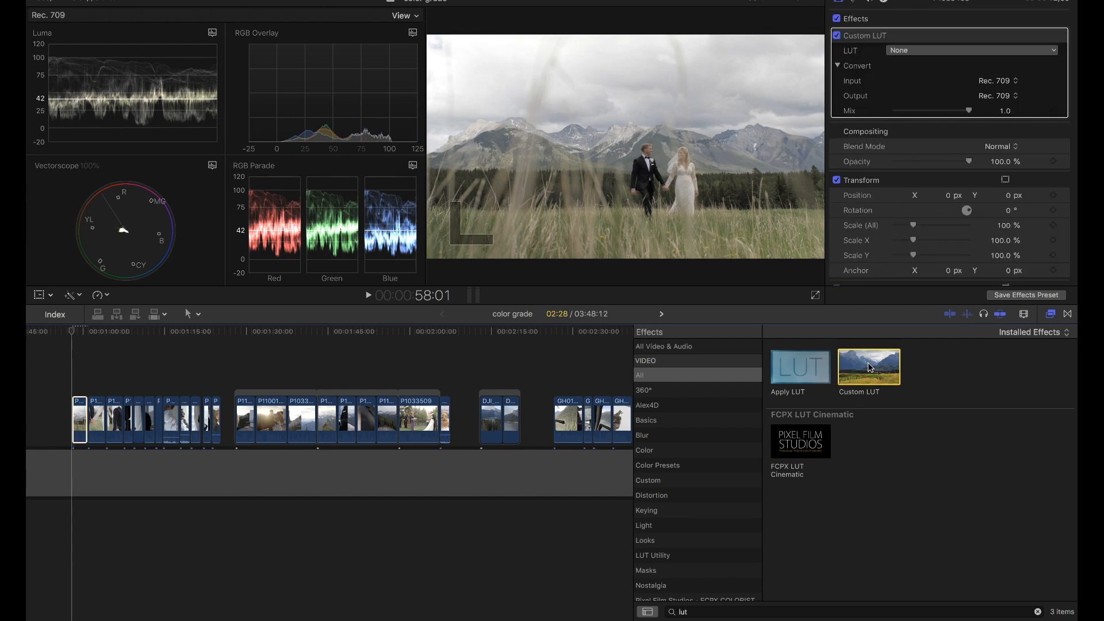
{"action": "left_click", "coordinate": [1050, 316]}
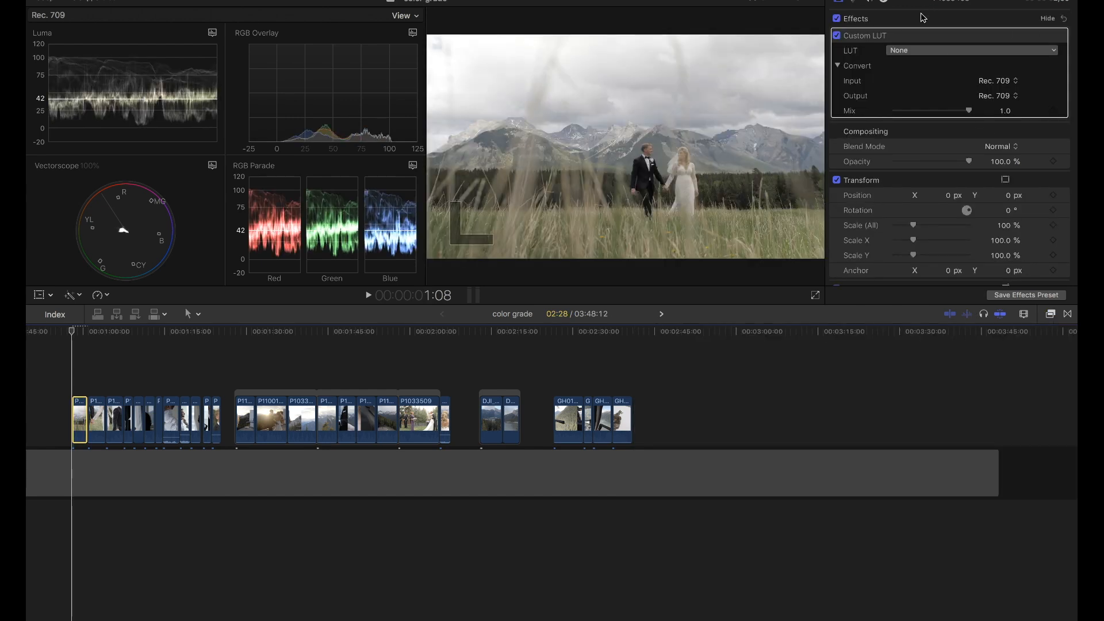
{"action": "left_click", "coordinate": [916, 51]}
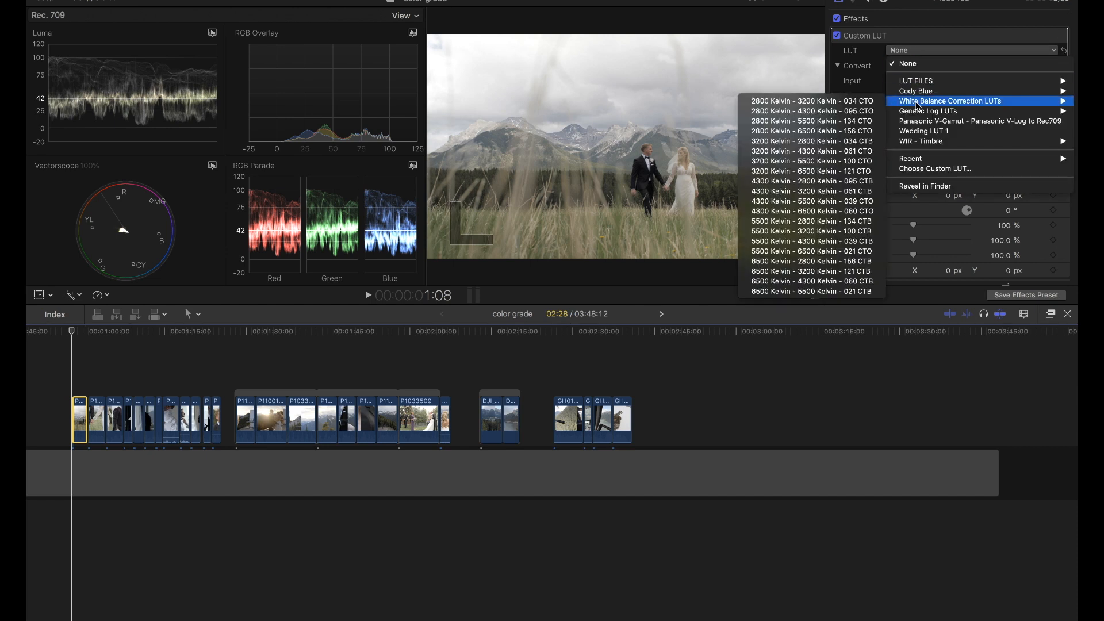
{"action": "mouse_move", "coordinate": [918, 143]}
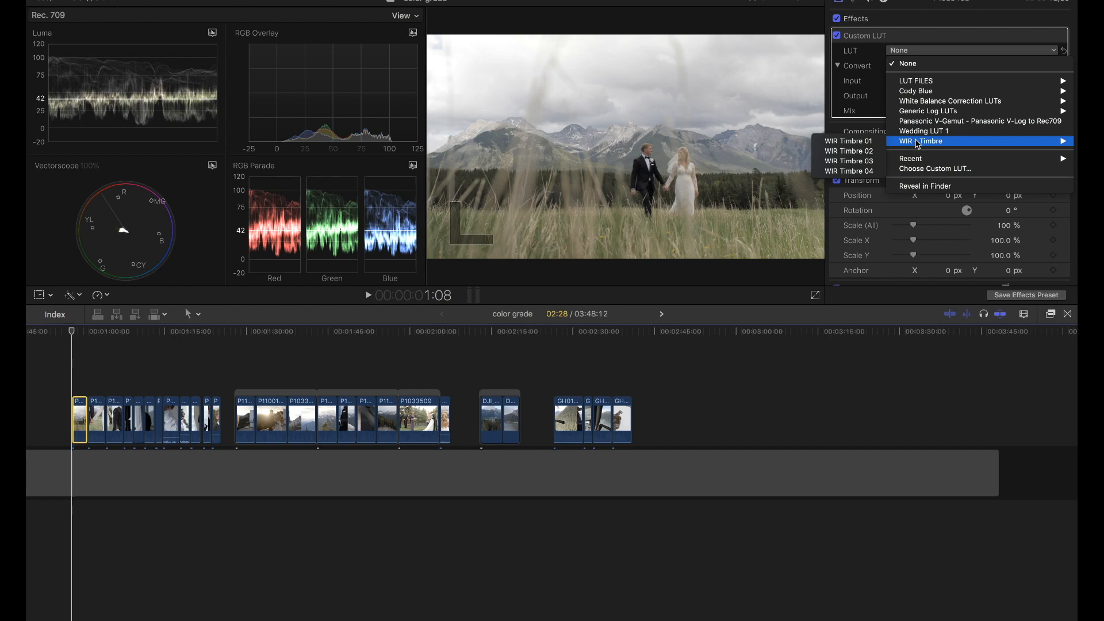
{"action": "left_click", "coordinate": [860, 171]}
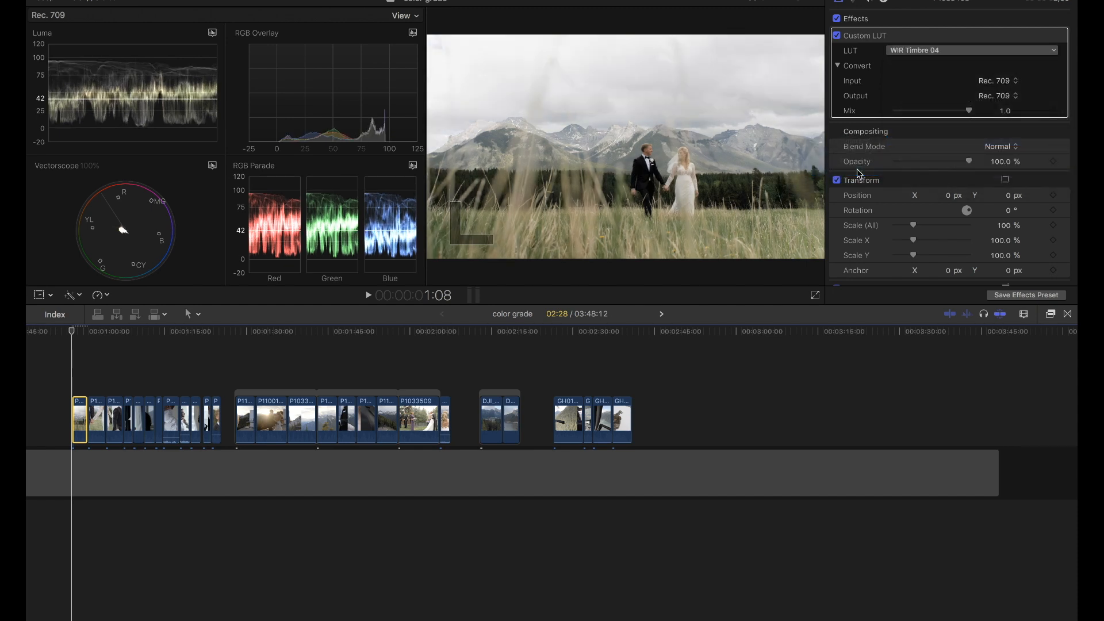
- Compare the clip with and without the Custom LUT effect, and reduce the LUT's Mix to 0.81
{"action": "left_click", "coordinate": [837, 36]}
{"action": "left_click", "coordinate": [837, 35]}
{"action": "left_click", "coordinate": [837, 36]}
{"action": "left_click", "coordinate": [837, 36]}
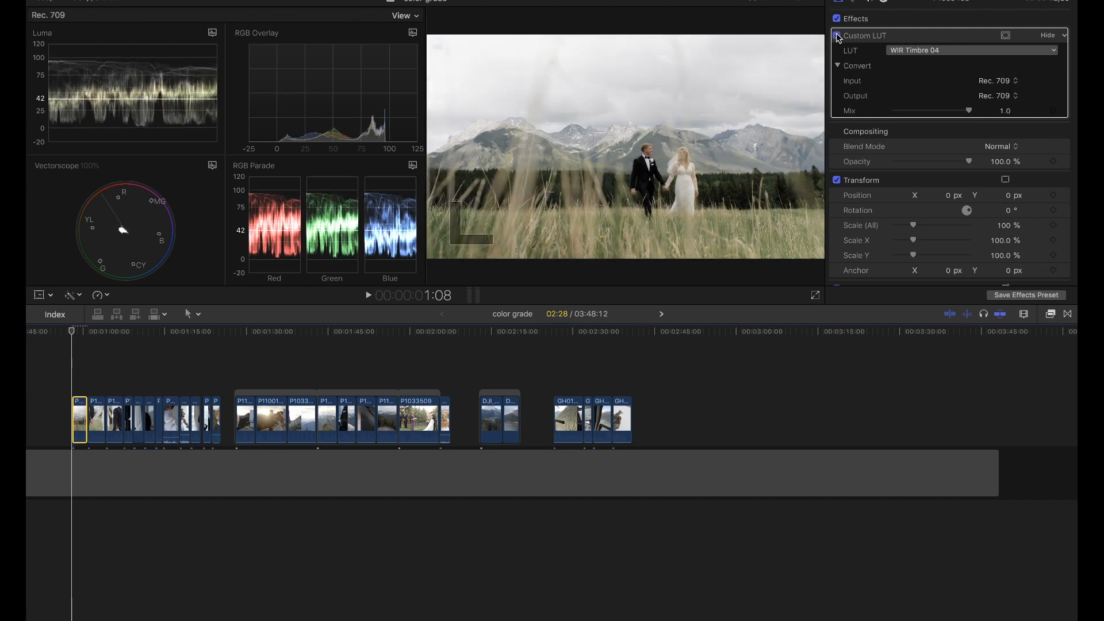
{"action": "left_click", "coordinate": [837, 35]}
{"action": "left_click", "coordinate": [837, 35]}
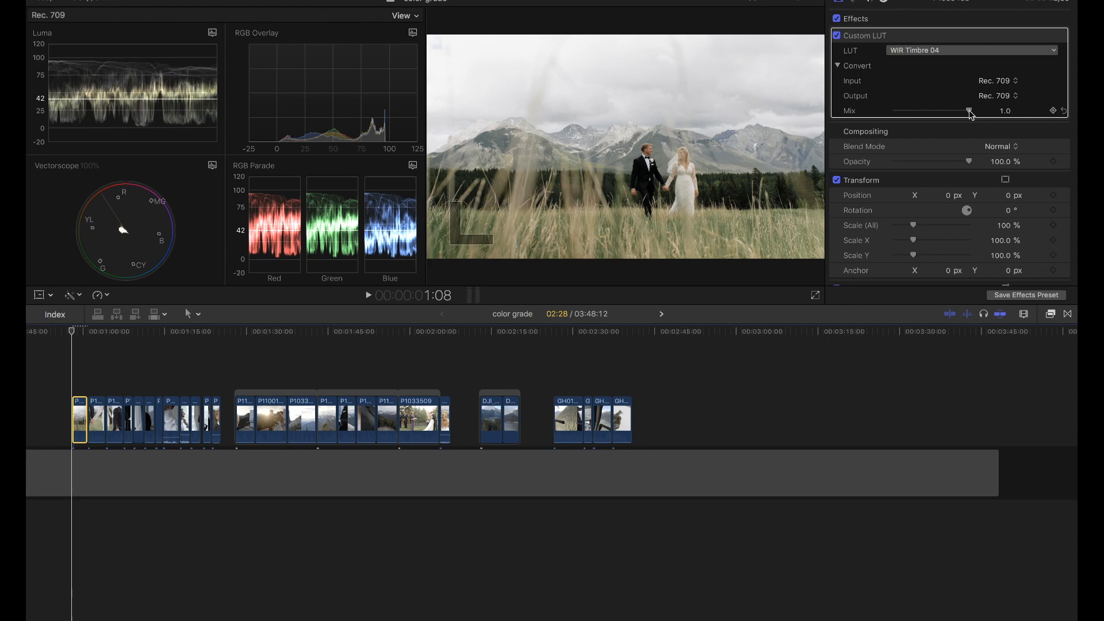
{"action": "left_click_drag", "start_coordinate": [971, 114], "coordinate": [956, 111]}
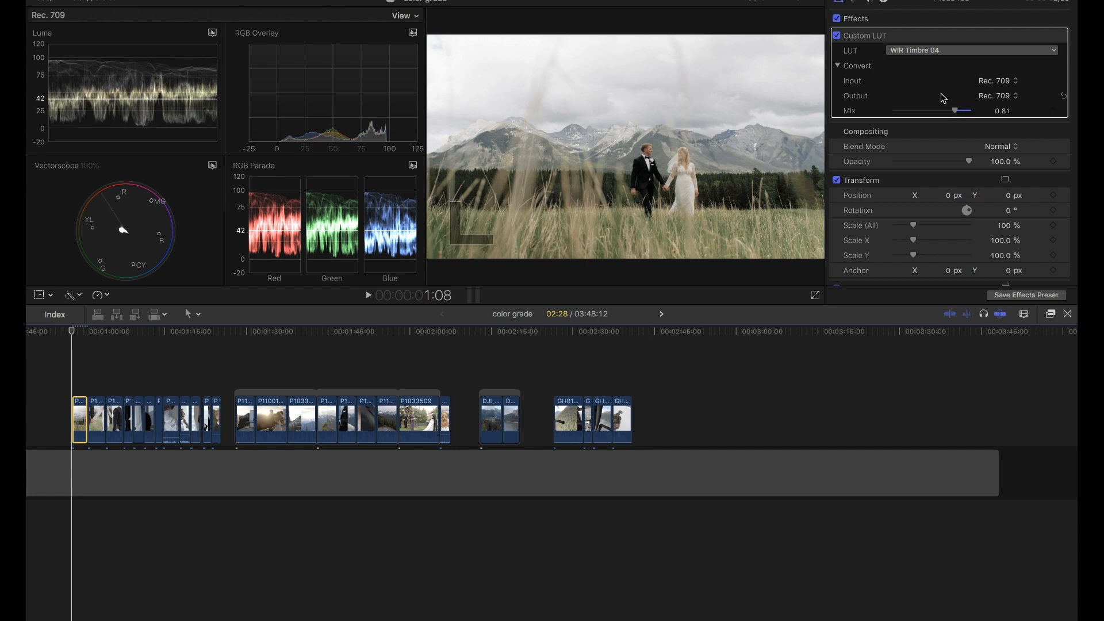
- Add a Color Board correction to the clip and set its exposure to highlights 10%, shadows -8% and midtones 18%
{"action": "left_click", "coordinate": [853, 1]}
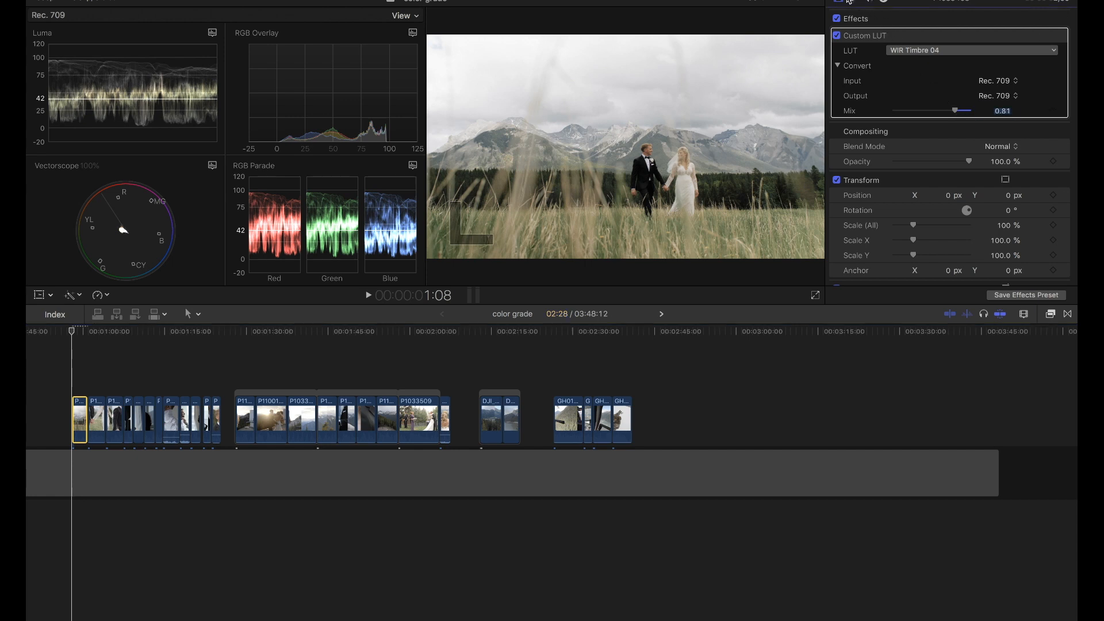
{"action": "left_click", "coordinate": [852, 2]}
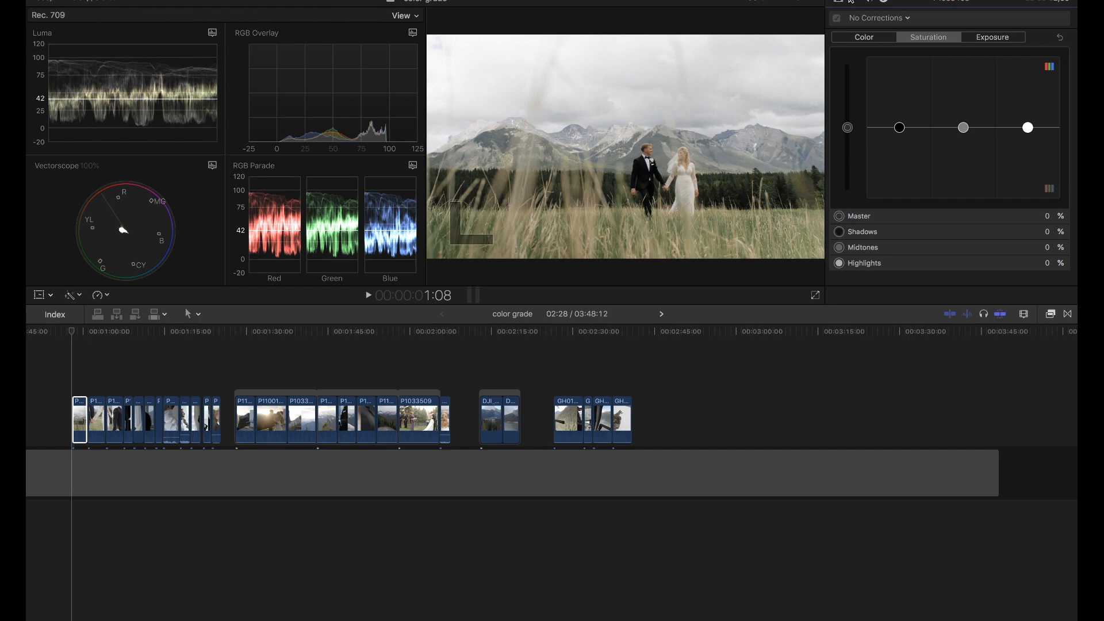
{"action": "left_click", "coordinate": [902, 20]}
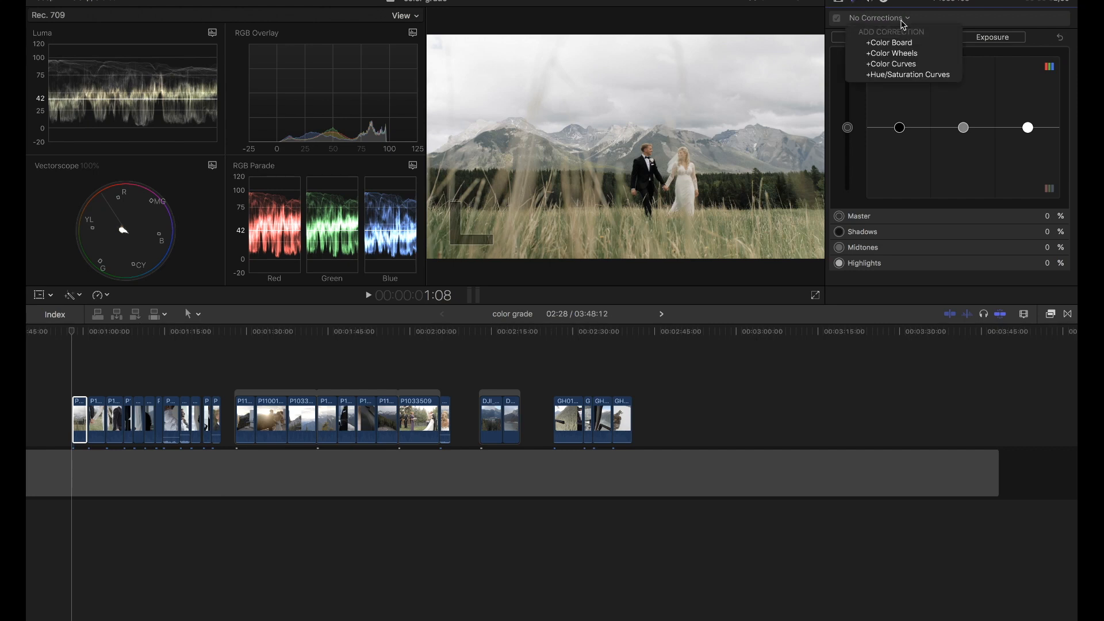
{"action": "left_click", "coordinate": [896, 43]}
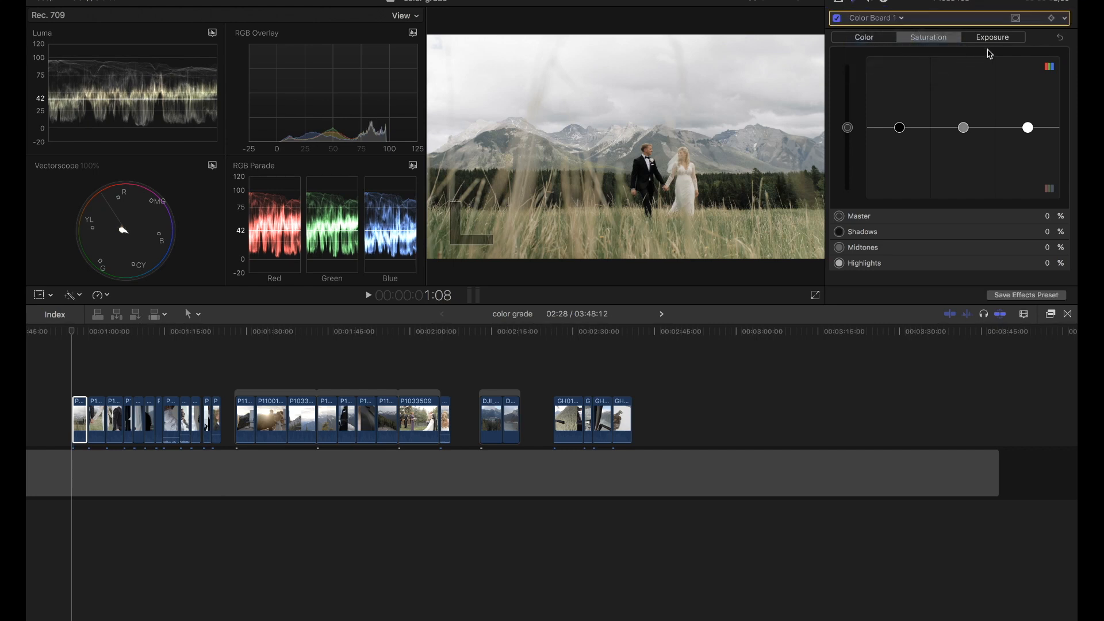
{"action": "left_click", "coordinate": [992, 38]}
{"action": "left_click", "coordinate": [1028, 127]}
{"action": "left_click_drag", "start_coordinate": [1028, 127], "coordinate": [1028, 121]}
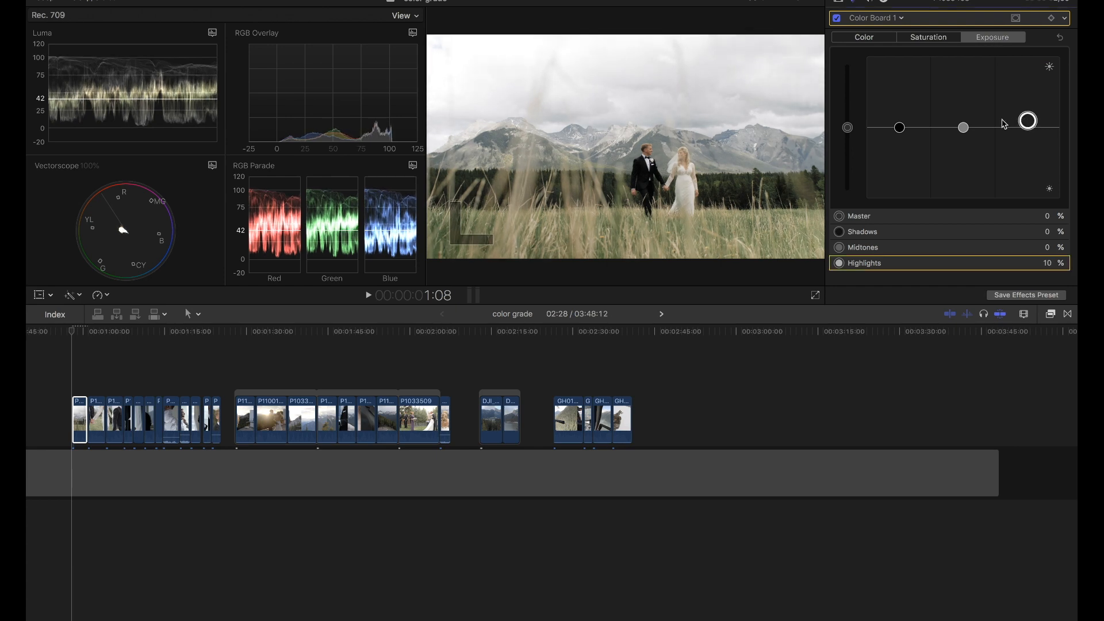
{"action": "left_click_drag", "start_coordinate": [899, 127], "coordinate": [900, 136]}
{"action": "left_click", "coordinate": [965, 128]}
{"action": "left_click_drag", "start_coordinate": [966, 129], "coordinate": [966, 117]}
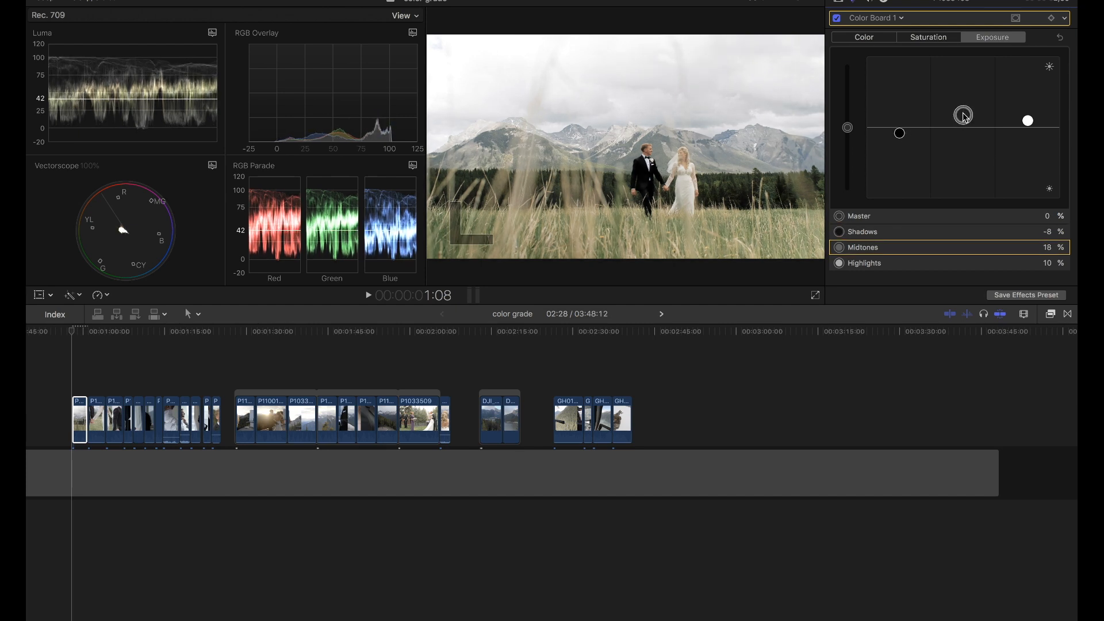
- Set the Color Board saturation to master 50%, shadows 5%, midtones 1% and highlights -9%
{"action": "left_click", "coordinate": [928, 38]}
{"action": "left_click", "coordinate": [846, 127]}
{"action": "left_click_drag", "start_coordinate": [846, 127], "coordinate": [846, 90]}
{"action": "left_click", "coordinate": [900, 128]}
{"action": "left_click_drag", "start_coordinate": [900, 128], "coordinate": [900, 124]}
{"action": "left_click", "coordinate": [964, 128]}
{"action": "left_click_drag", "start_coordinate": [969, 128], "coordinate": [1029, 134]}
{"action": "left_click", "coordinate": [1024, 128]}
{"action": "left_click_drag", "start_coordinate": [965, 122], "coordinate": [967, 133]}
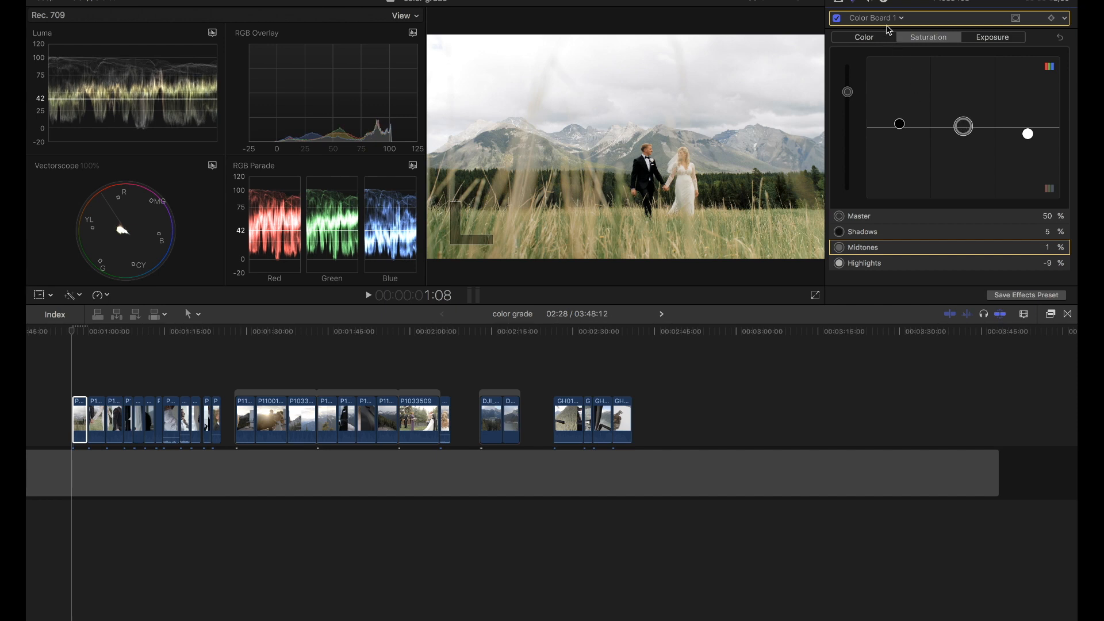
- Add a Color Curves correction and shape the Luma curve with slightly lowered shadows, raised highlights and a lifted midtone point
{"action": "left_click", "coordinate": [884, 18]}
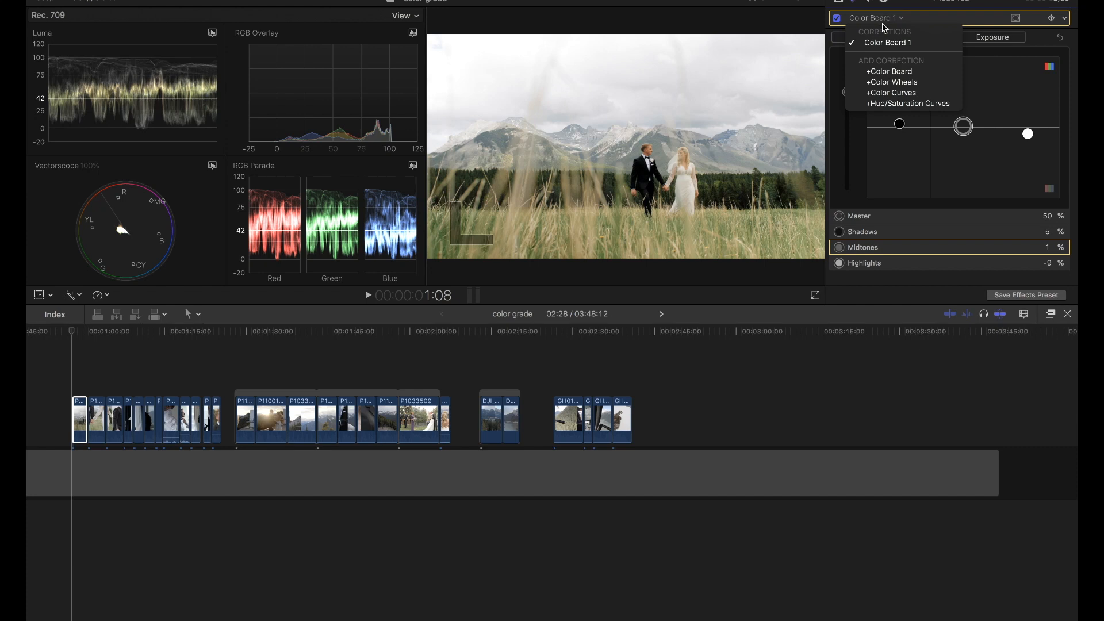
{"action": "left_click", "coordinate": [892, 93]}
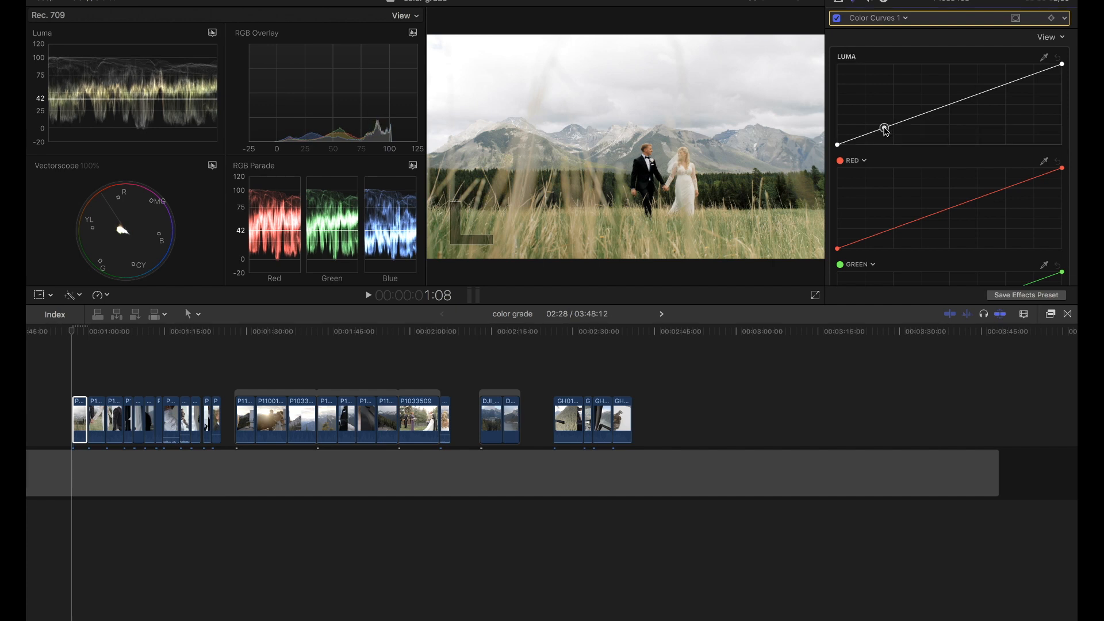
{"action": "left_click_drag", "start_coordinate": [886, 130], "coordinate": [889, 135]}
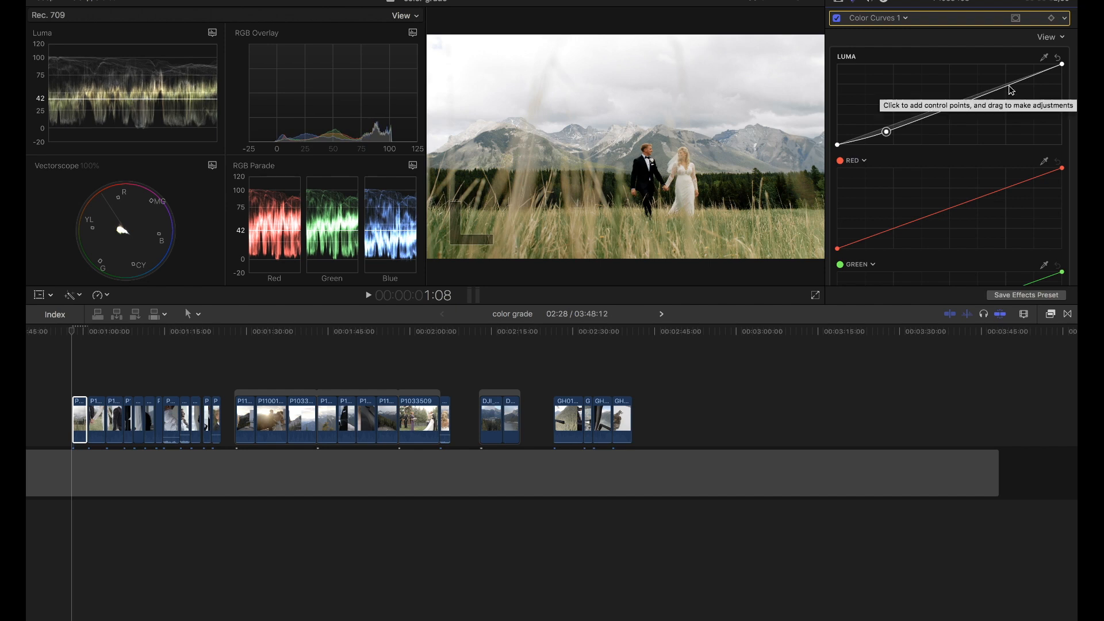
{"action": "left_click_drag", "start_coordinate": [1014, 86], "coordinate": [1014, 82]}
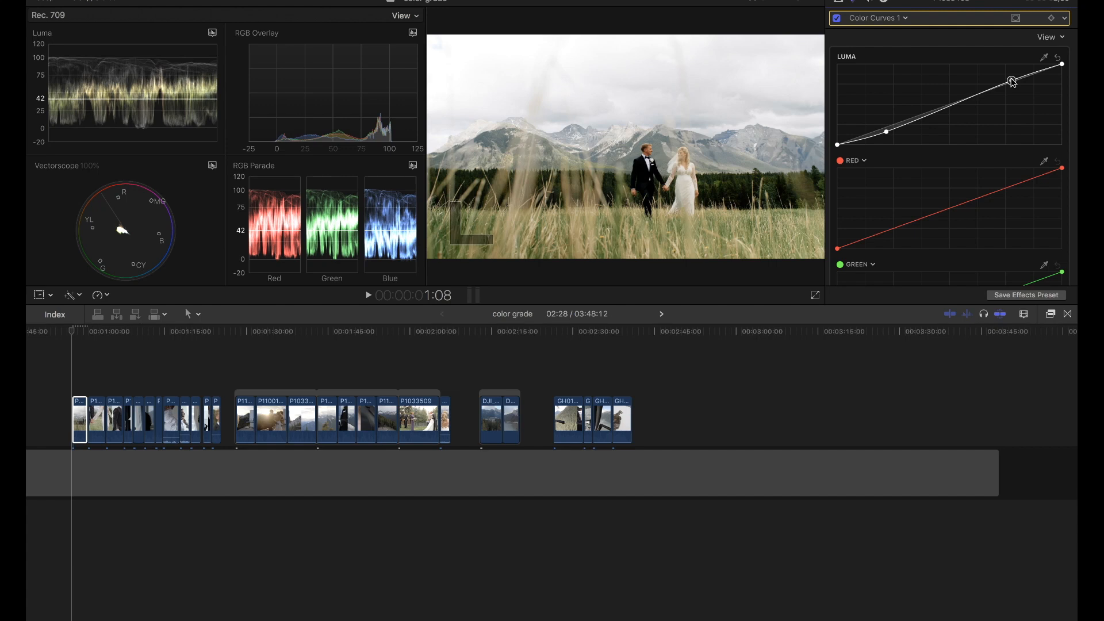
{"action": "left_click", "coordinate": [936, 113]}
{"action": "left_click_drag", "start_coordinate": [936, 116], "coordinate": [935, 114]}
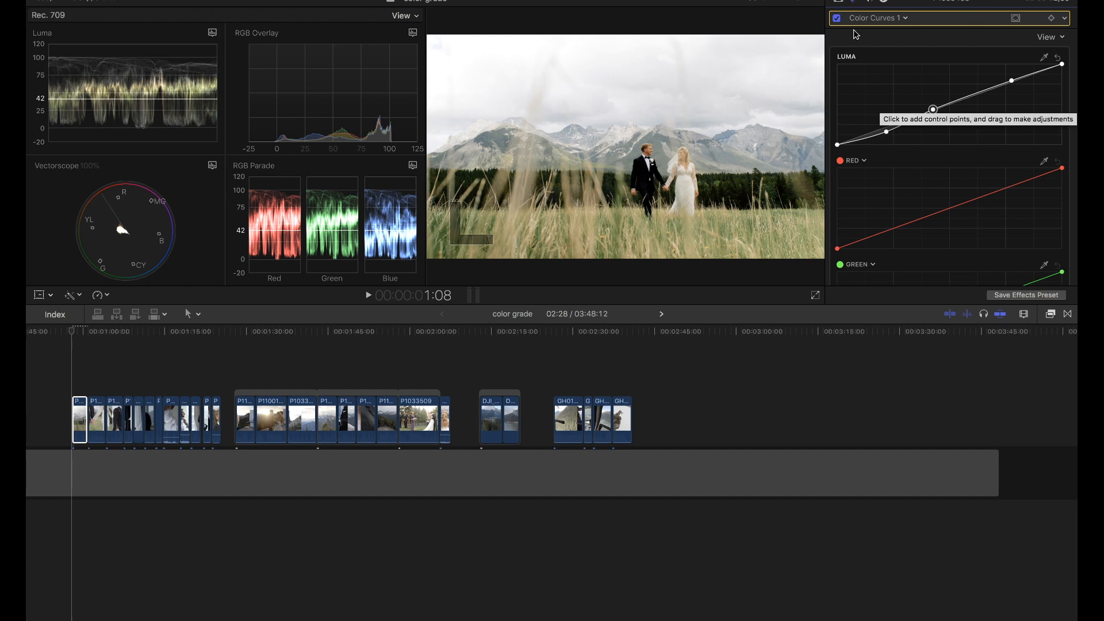
- Compare the clip with and without the Color Curves correction, leaving the correction enabled
{"action": "left_click", "coordinate": [834, 18]}
{"action": "left_click", "coordinate": [835, 19]}
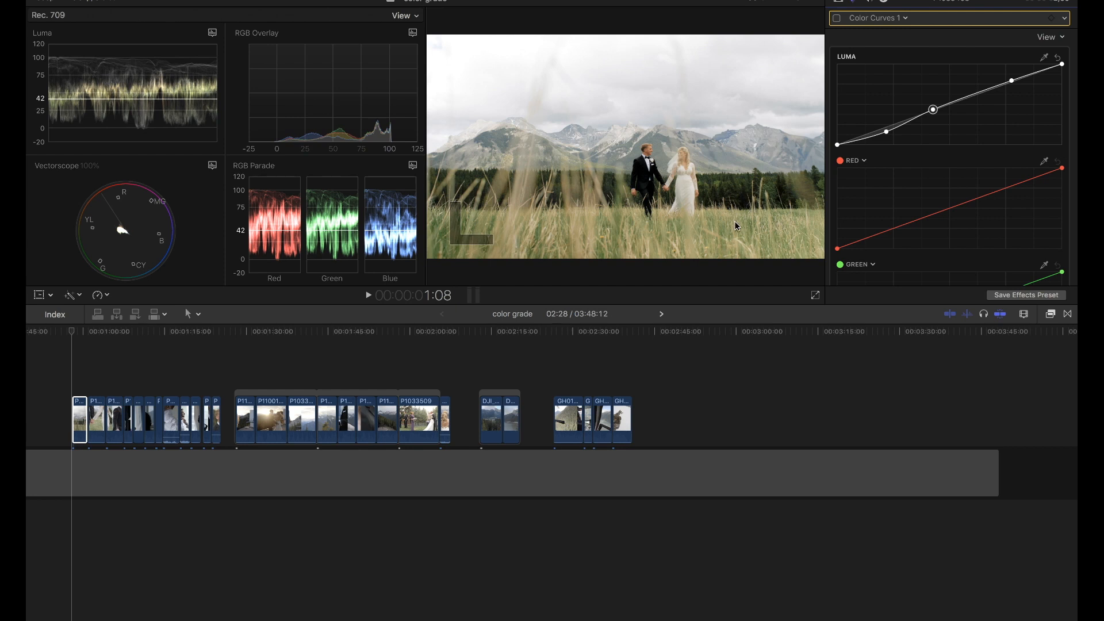
{"action": "left_click", "coordinate": [838, 19]}
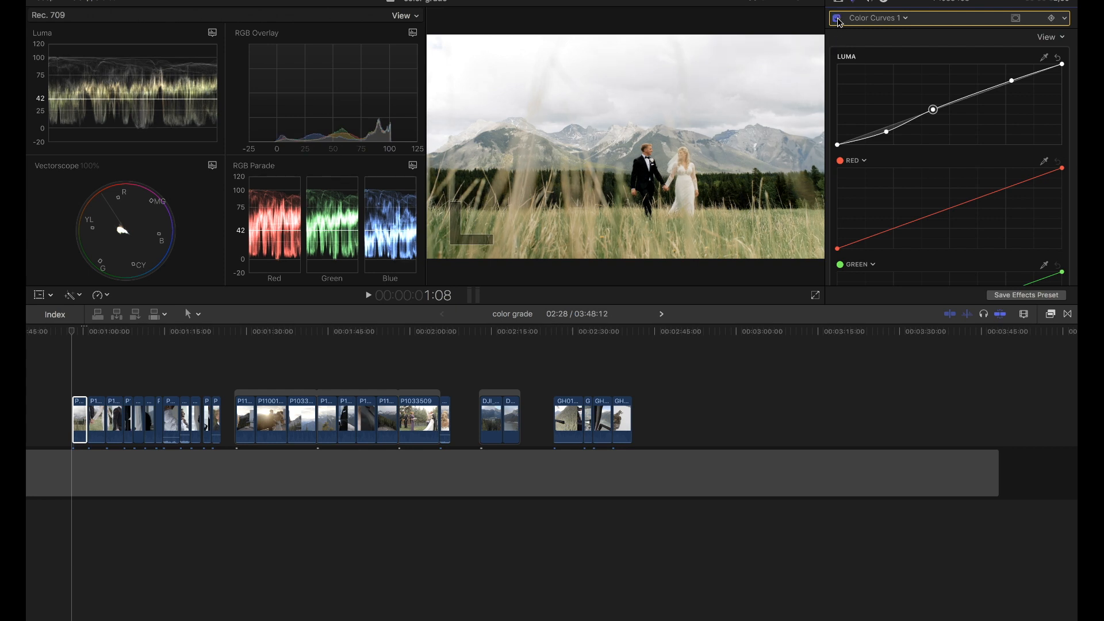
{"action": "left_click", "coordinate": [838, 18]}
{"action": "left_click", "coordinate": [837, 18]}
- Add a Hue/Saturation Curves correction to the first clip
{"action": "left_click", "coordinate": [895, 19]}
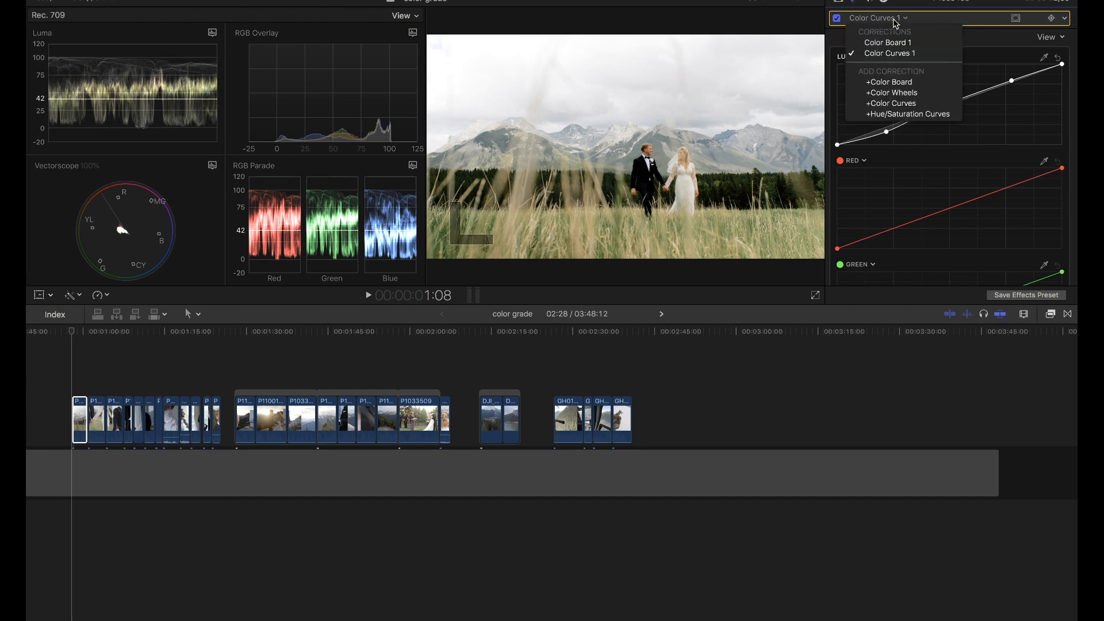
{"action": "left_click", "coordinate": [900, 114]}
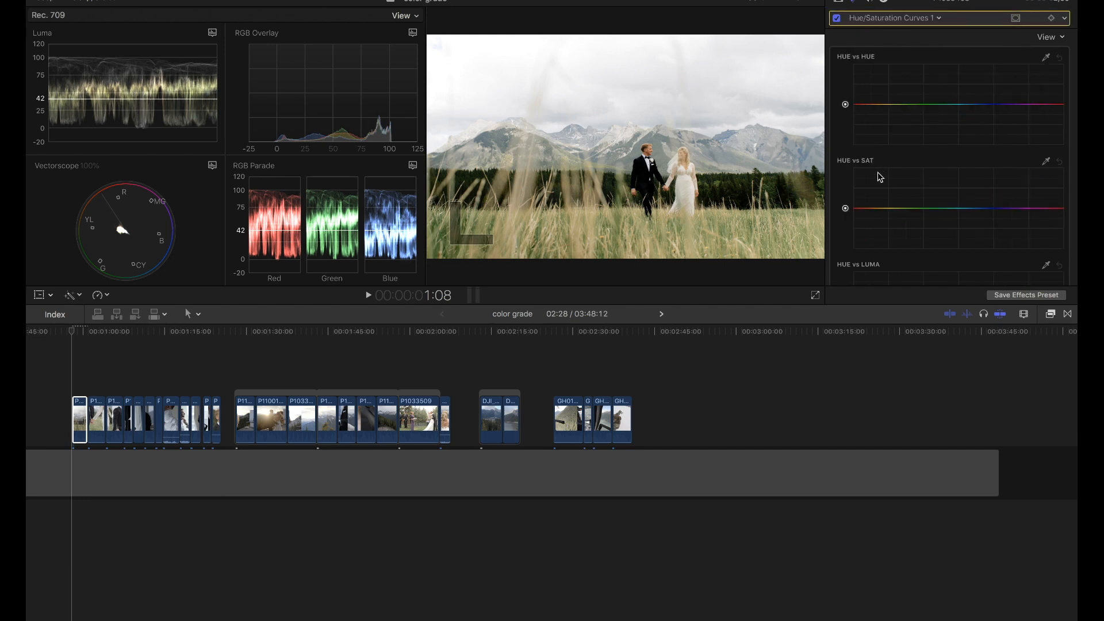
- Sample the grass color for the Hue vs Hue curve and reset that curve
{"action": "left_click", "coordinate": [1047, 58]}
{"action": "left_click", "coordinate": [751, 225]}
{"action": "mouse_move", "coordinate": [890, 104]}
{"action": "left_mouse_down"}
{"action": "mouse_move", "coordinate": [890, 86]}
{"action": "mouse_move", "coordinate": [894, 131]}
{"action": "mouse_move", "coordinate": [892, 105]}
{"action": "left_mouse_up"}
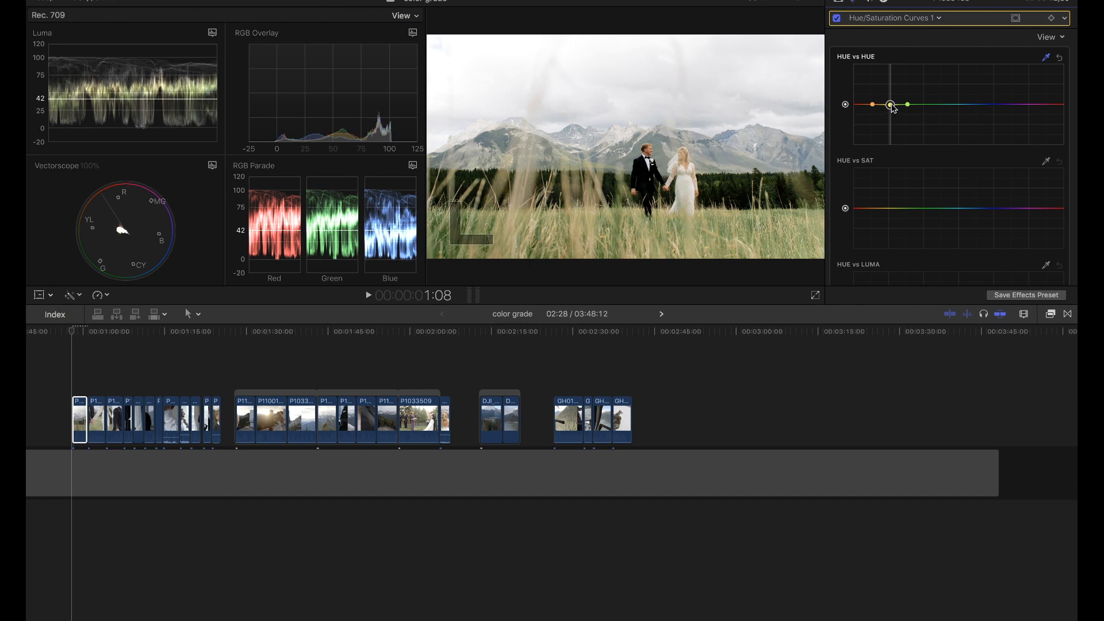
{"action": "left_click", "coordinate": [1060, 58]}
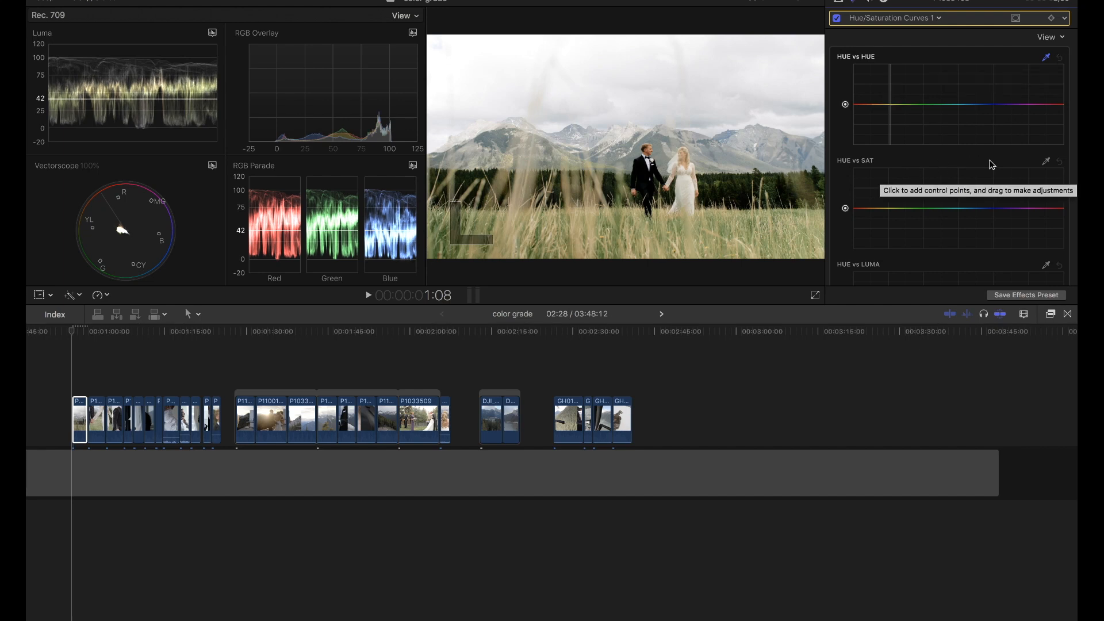
- Sample the grass color for the Hue vs Sat curve and moderately raise its center point to boost the yellow-green saturation
{"action": "left_click", "coordinate": [1048, 162]}
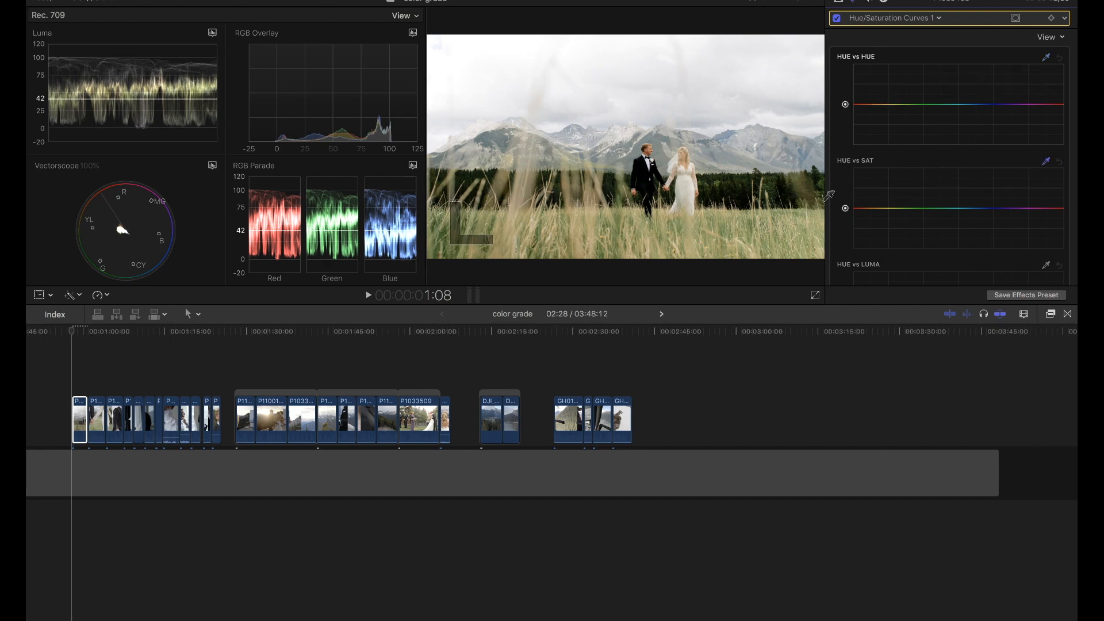
{"action": "left_click", "coordinate": [747, 226]}
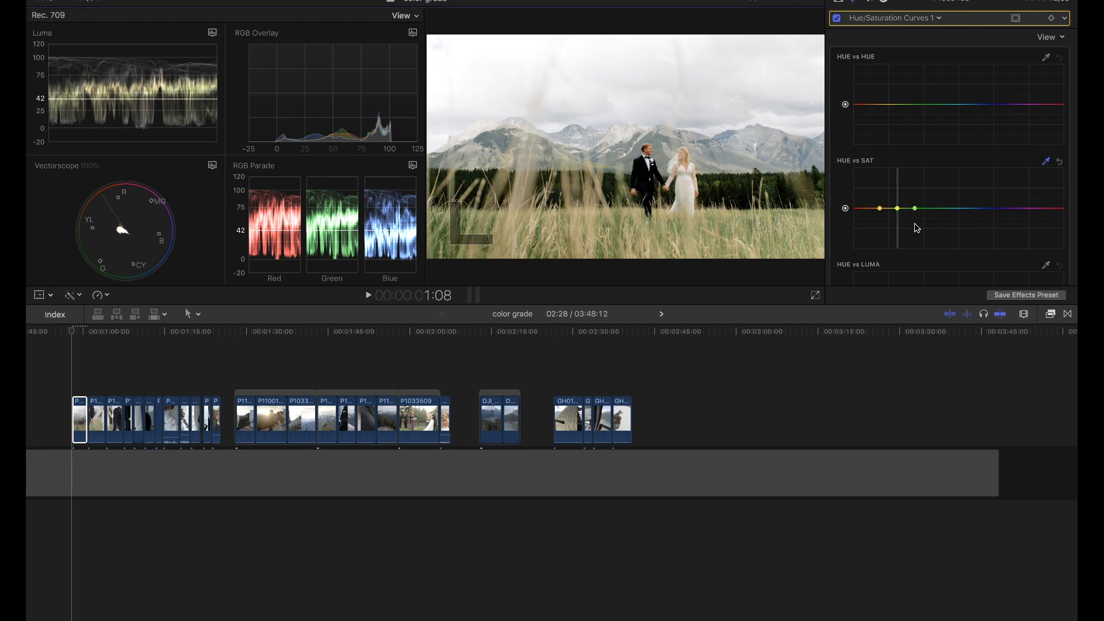
{"action": "left_click_drag", "start_coordinate": [898, 209], "coordinate": [897, 185]}
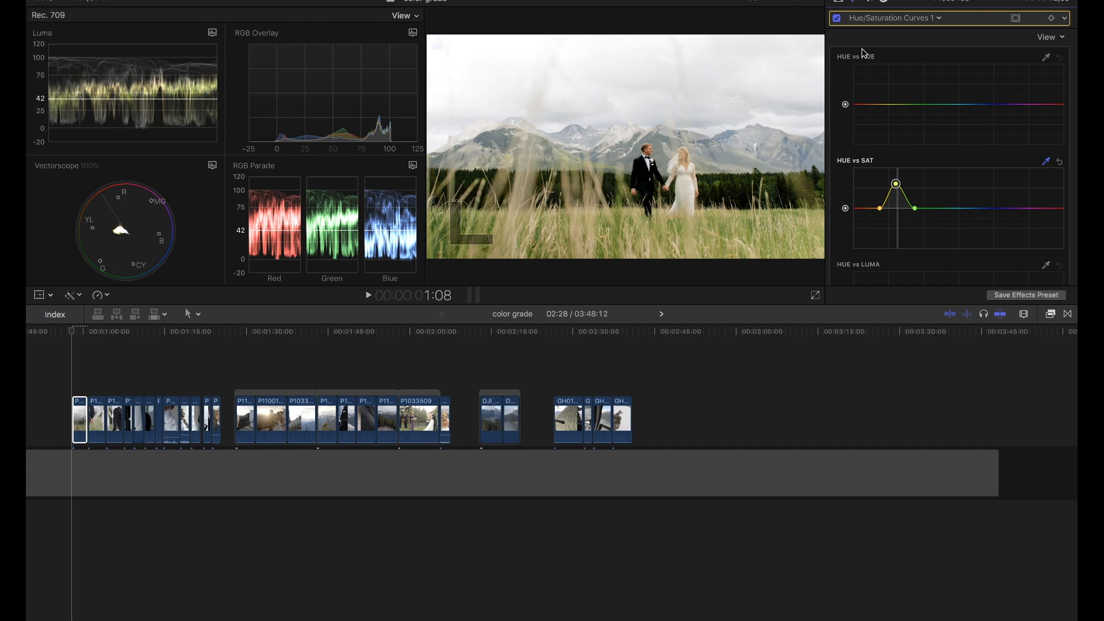
{"action": "left_click_drag", "start_coordinate": [900, 187], "coordinate": [898, 193]}
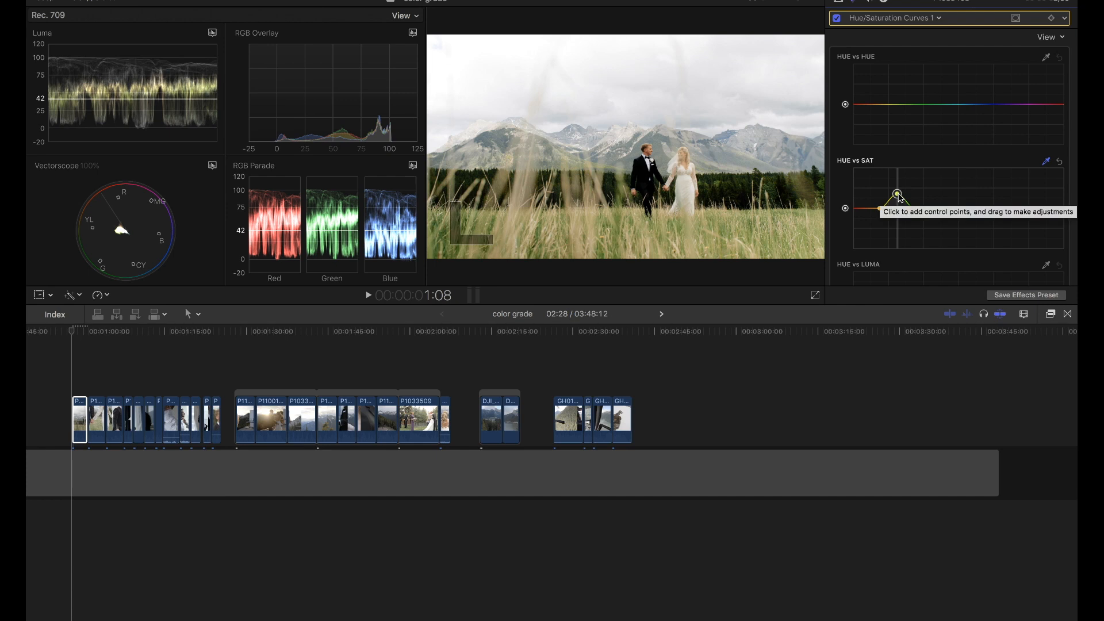
- Compare the clip with and without all of its effects, leaving them enabled
{"action": "left_click", "coordinate": [838, 1]}
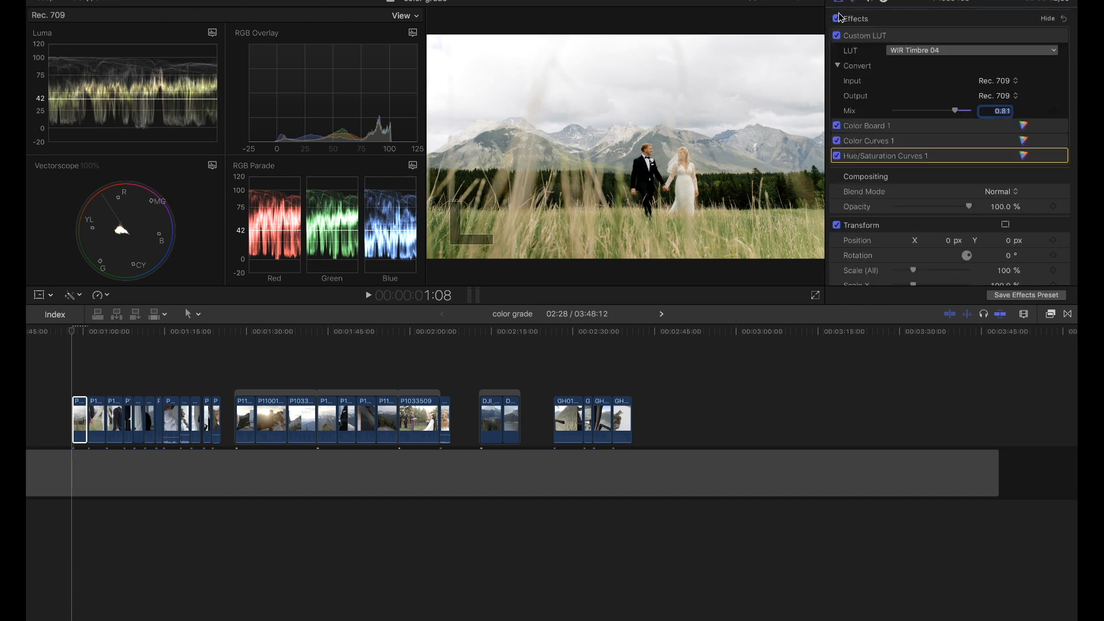
{"action": "left_click", "coordinate": [837, 19]}
{"action": "left_click", "coordinate": [838, 19]}
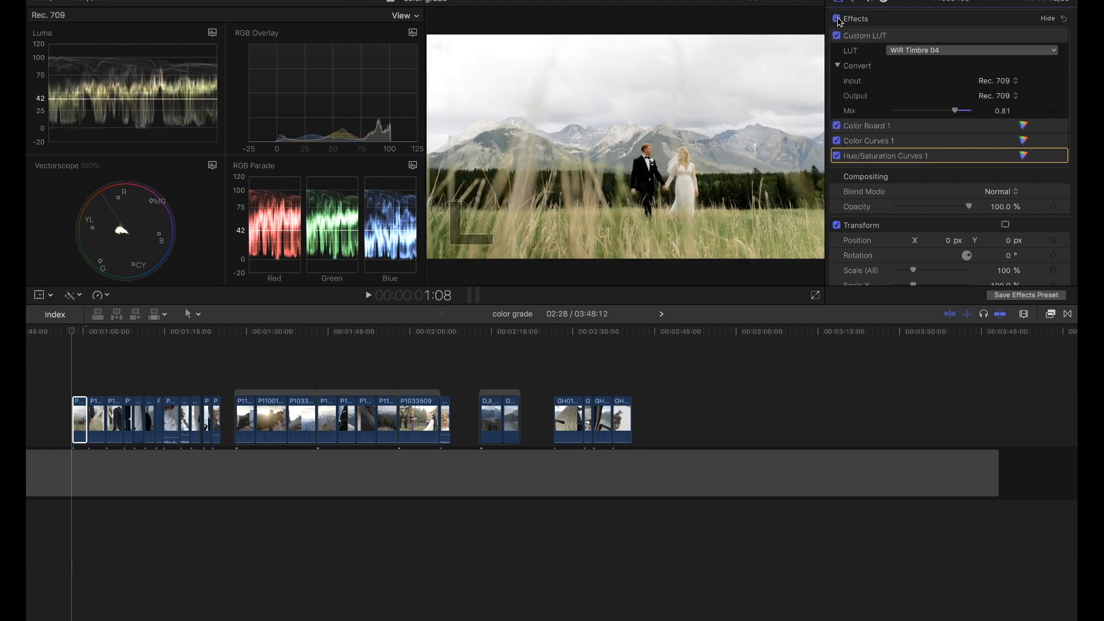
{"action": "left_click", "coordinate": [837, 19]}
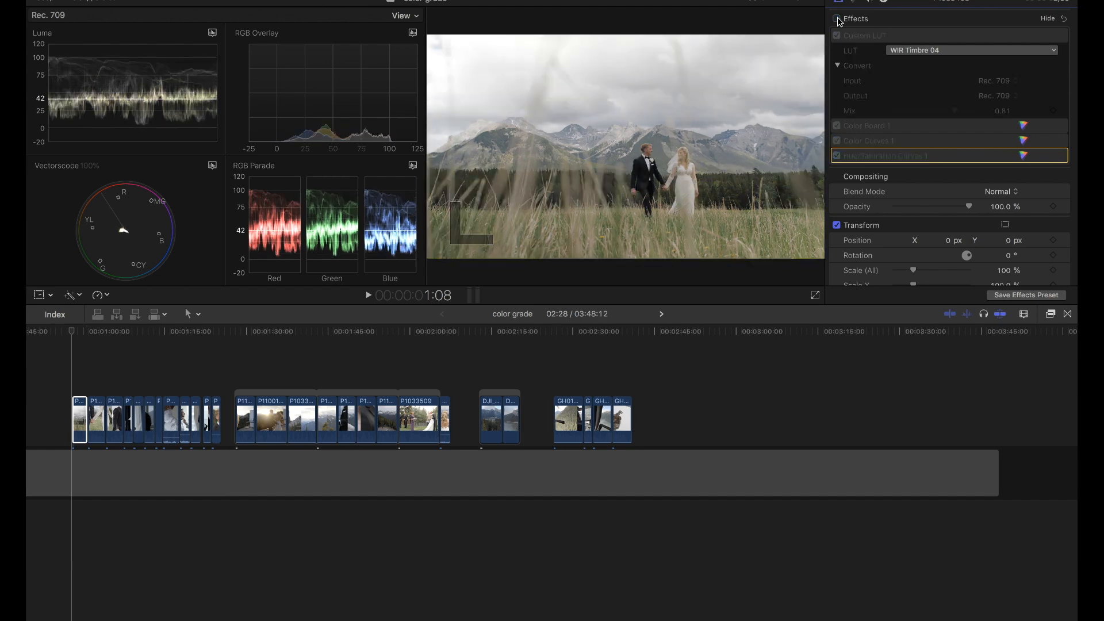
{"action": "left_click", "coordinate": [837, 19]}
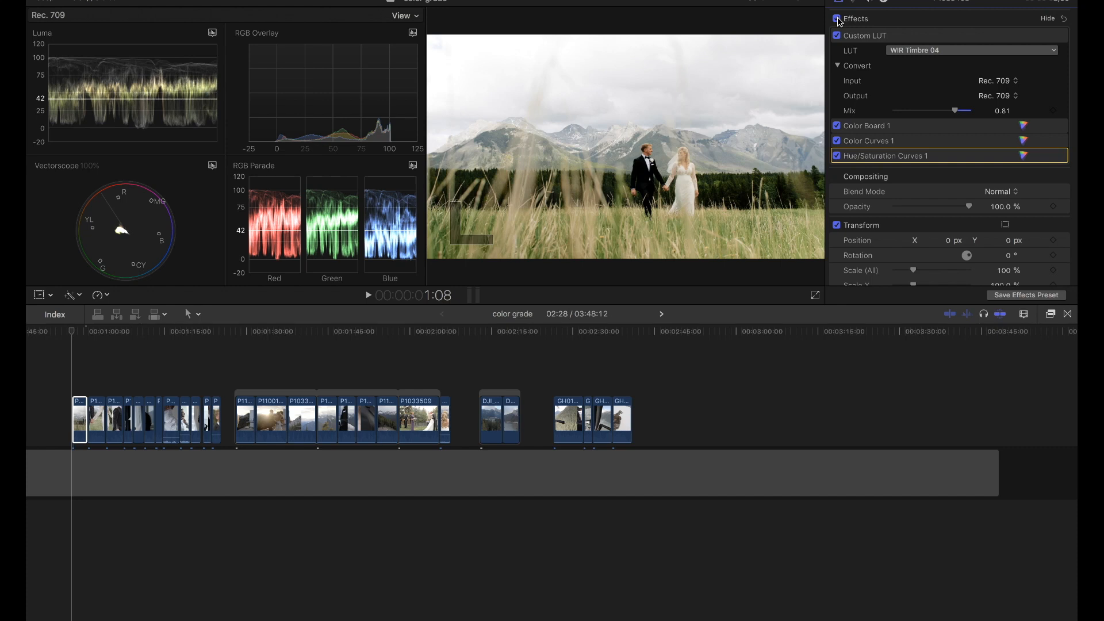
{"action": "left_click", "coordinate": [837, 19]}
{"action": "left_click", "coordinate": [837, 19]}
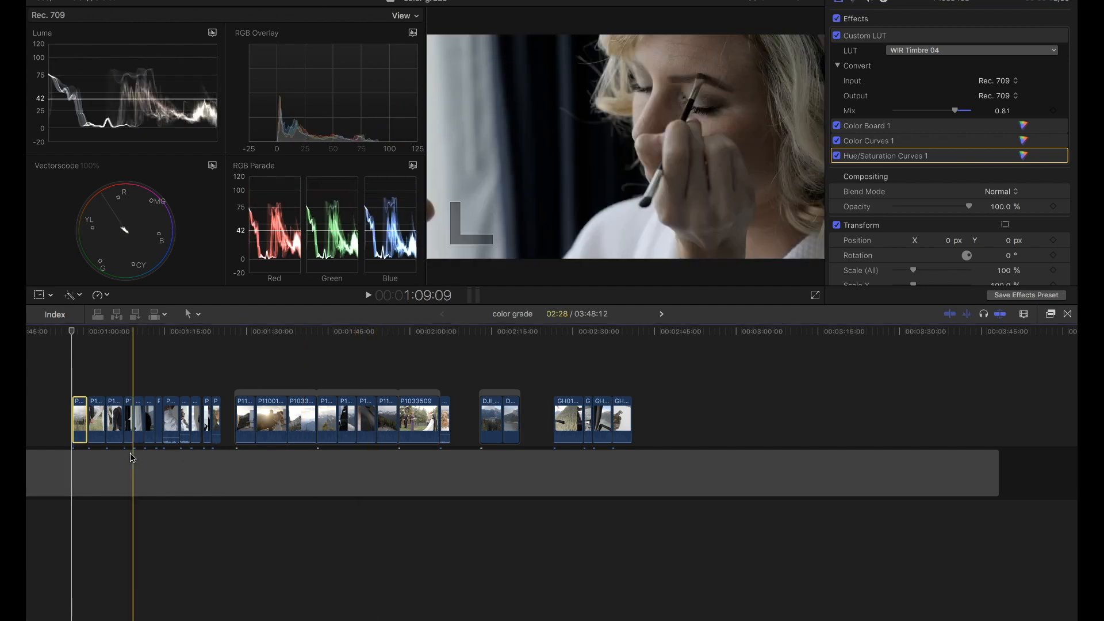
- Copy the first clip and paste its Custom LUT, Color Board, Color Curves, Hue/Saturation Curves and volume attributes onto the second clip, P1033472
{"action": "left_click", "coordinate": [95, 420]}
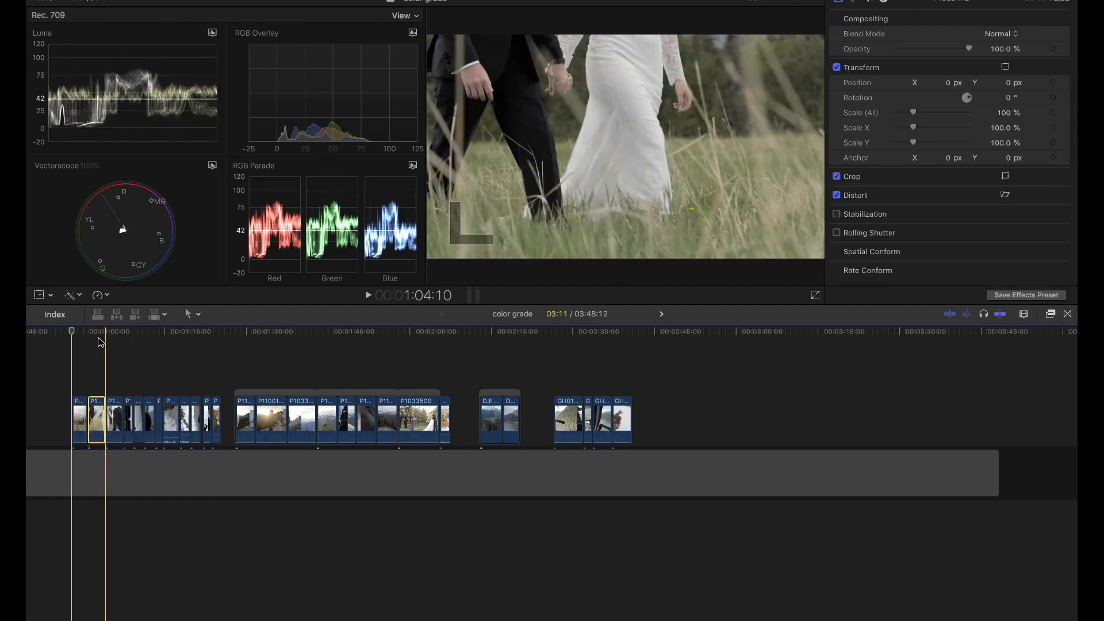
{"action": "left_click", "coordinate": [95, 331]}
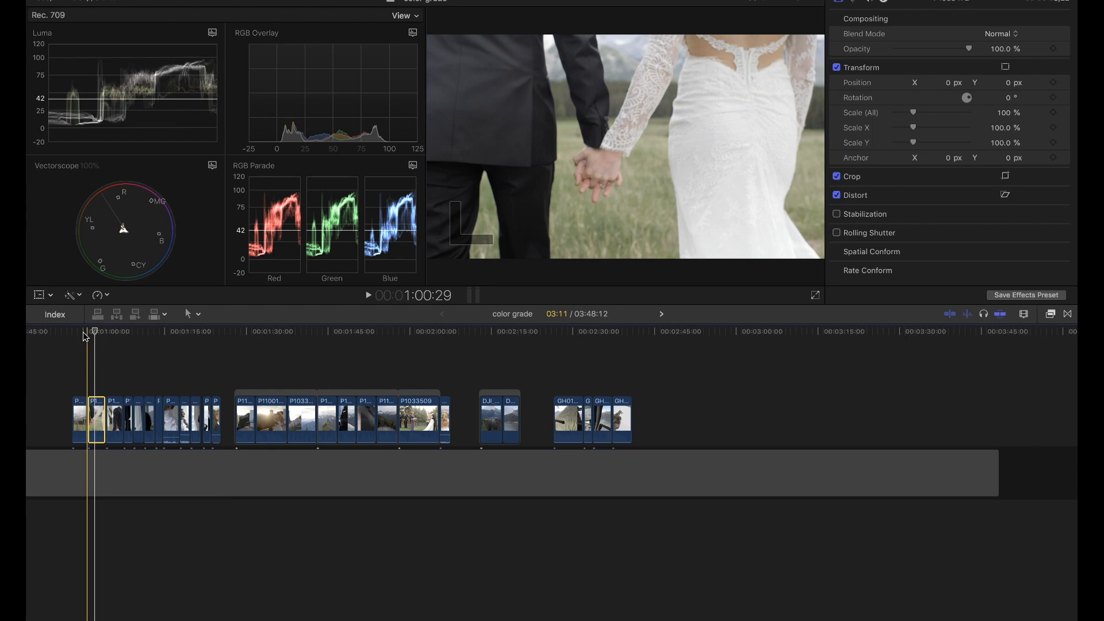
{"action": "left_click", "coordinate": [81, 415]}
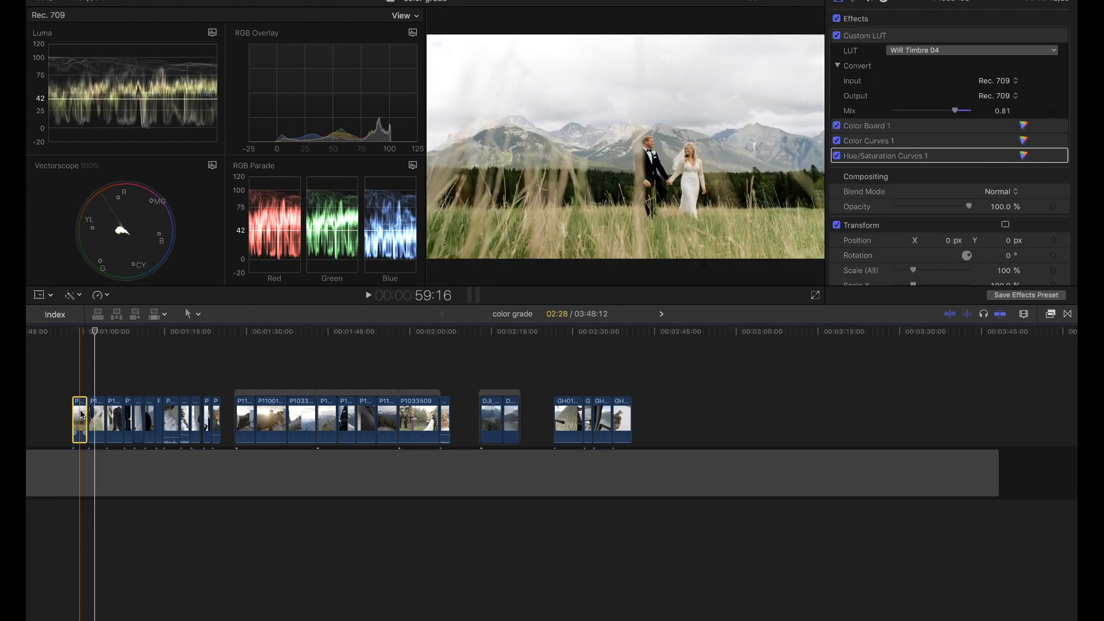
{"action": "left_click", "coordinate": [95, 412]}
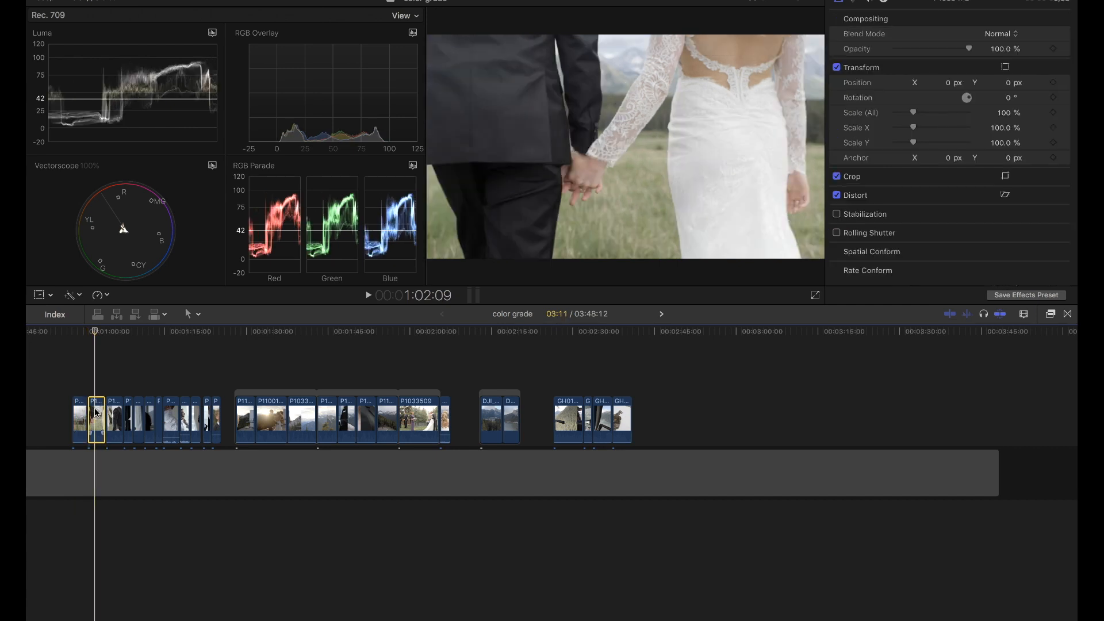
{"action": "key", "text": "super+shift+v"}
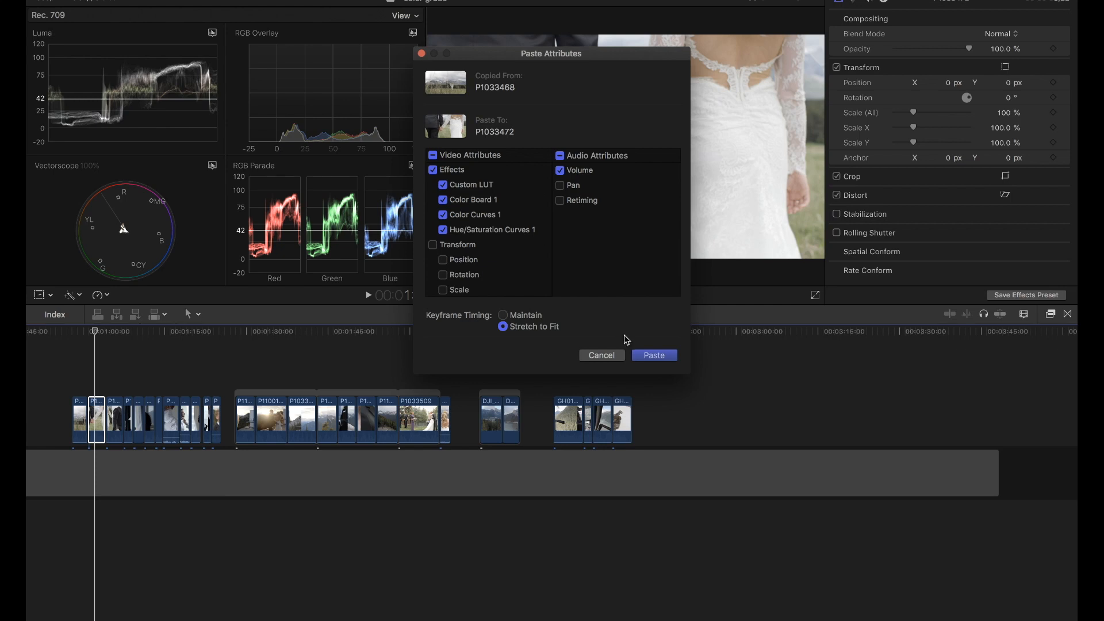
{"action": "left_click", "coordinate": [647, 355]}
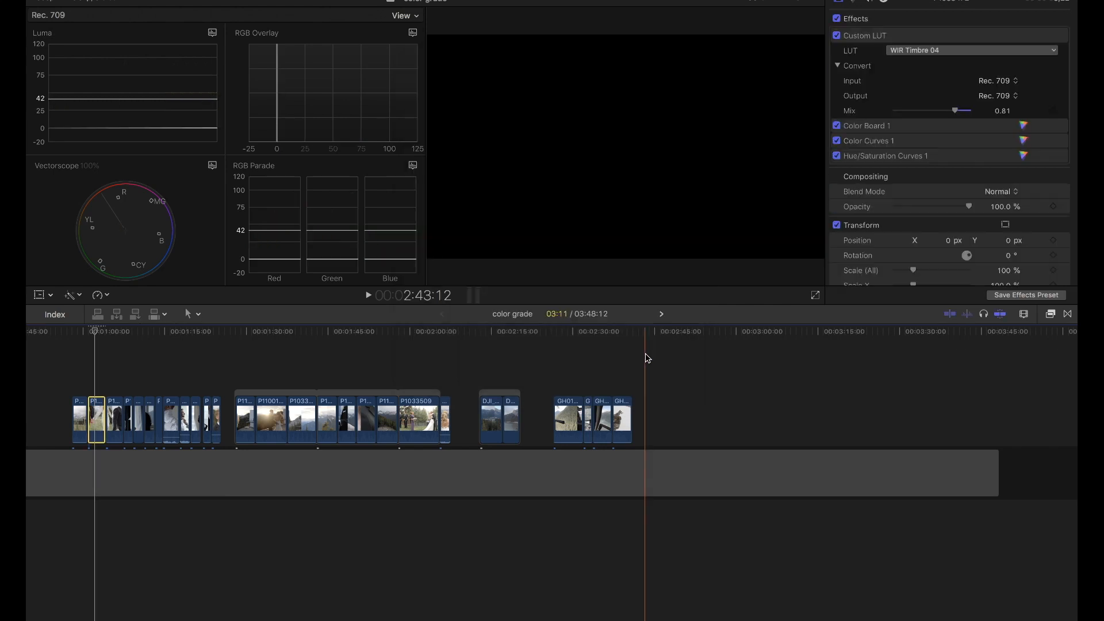
- Lower the midtone and highlight points of the second clip's Luma curve in Color Curves 1, viewing the clip's opening frame
{"action": "left_click", "coordinate": [91, 334]}
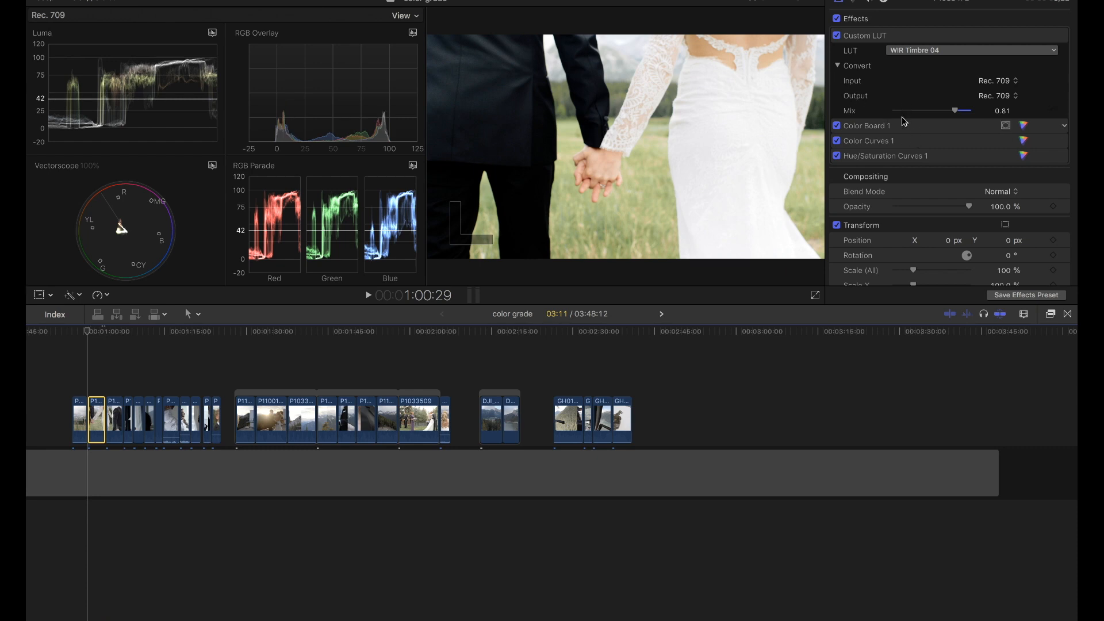
{"action": "double_click", "coordinate": [906, 146]}
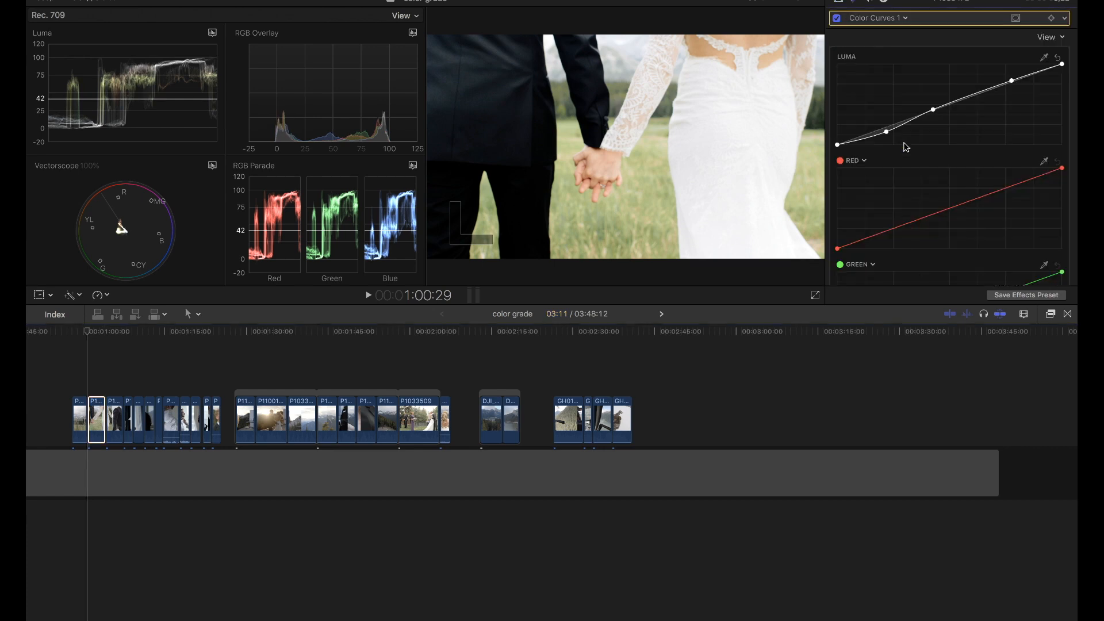
{"action": "left_click_drag", "start_coordinate": [934, 109], "coordinate": [941, 121]}
{"action": "left_click_drag", "start_coordinate": [942, 124], "coordinate": [942, 121]}
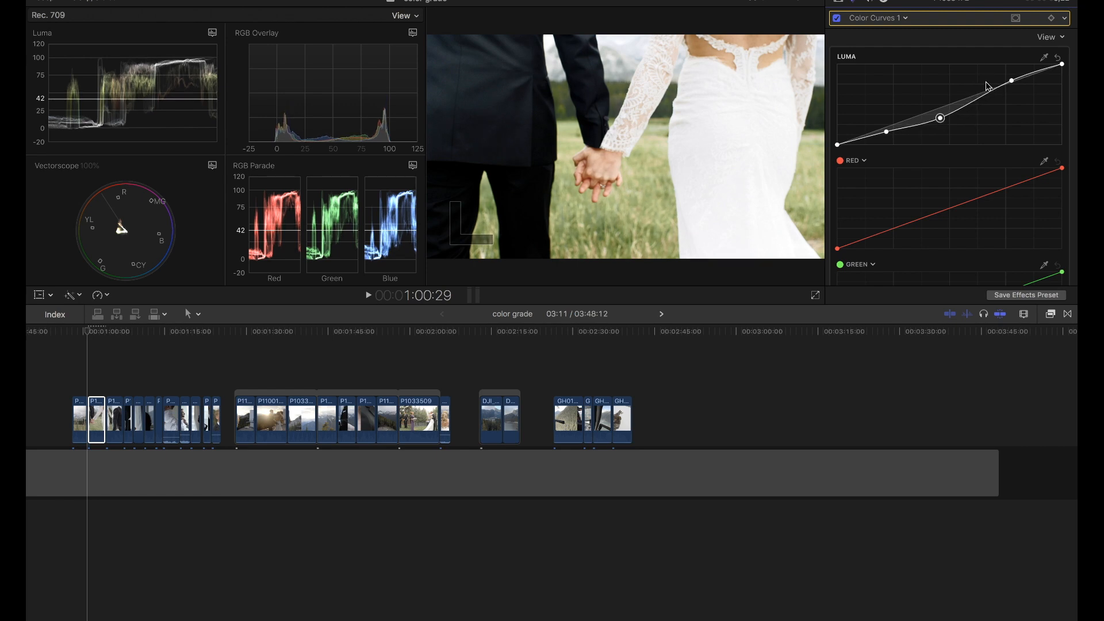
{"action": "left_click_drag", "start_coordinate": [1010, 86], "coordinate": [1019, 88]}
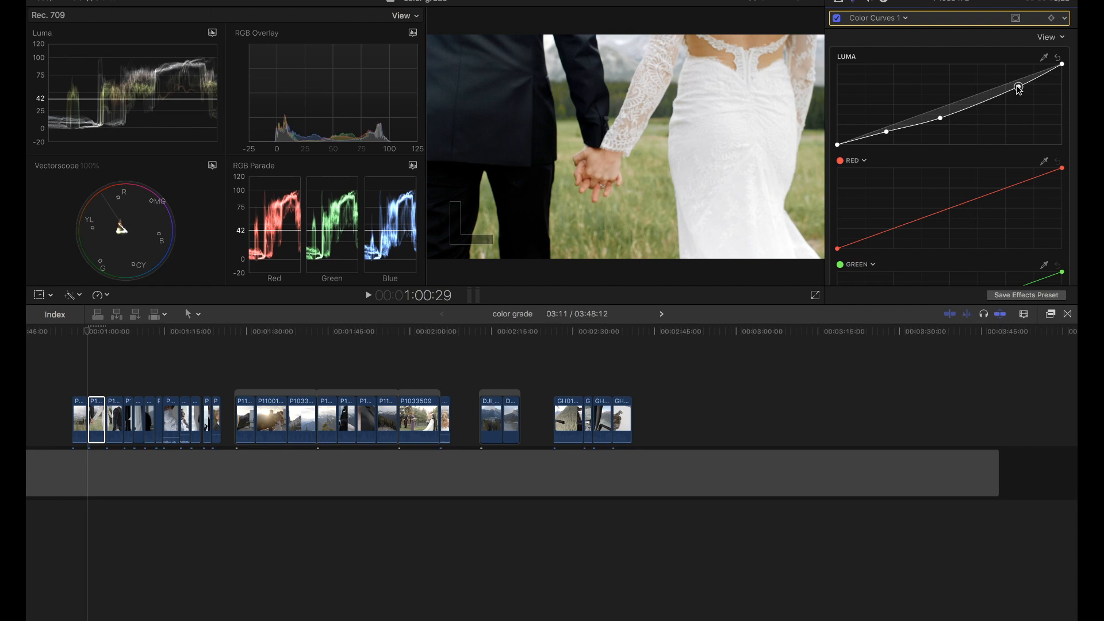
{"action": "left_click_drag", "start_coordinate": [938, 123], "coordinate": [938, 118]}
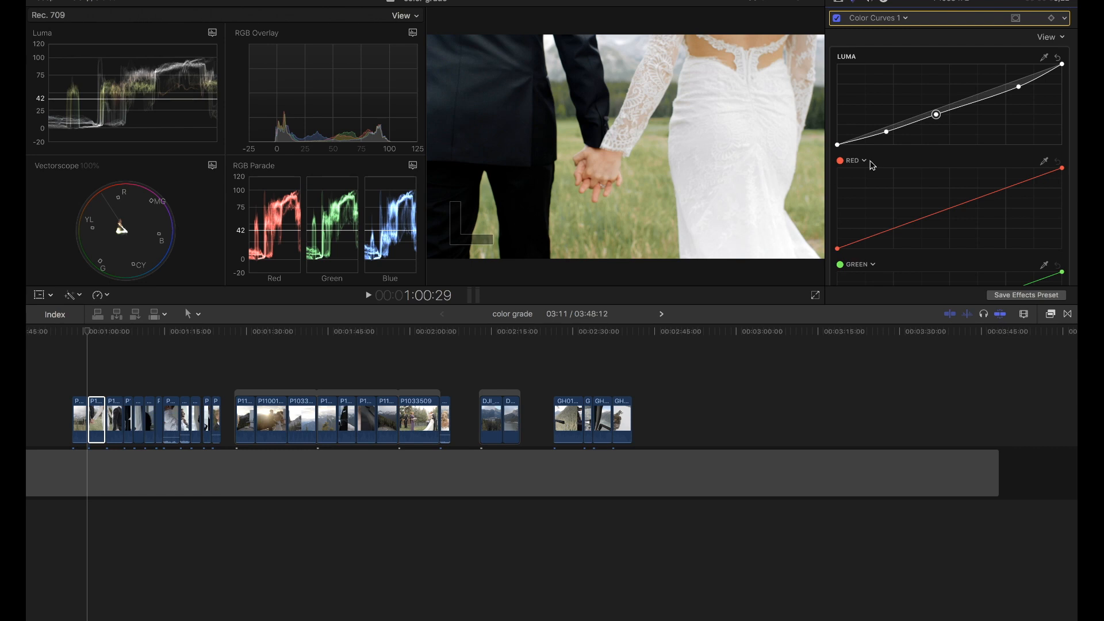
- Refine the Luma curve by lowering its shadow point and adding control points in the deep shadows, lower midtones and upper midtones
{"action": "left_click_drag", "start_coordinate": [887, 131], "coordinate": [886, 138]}
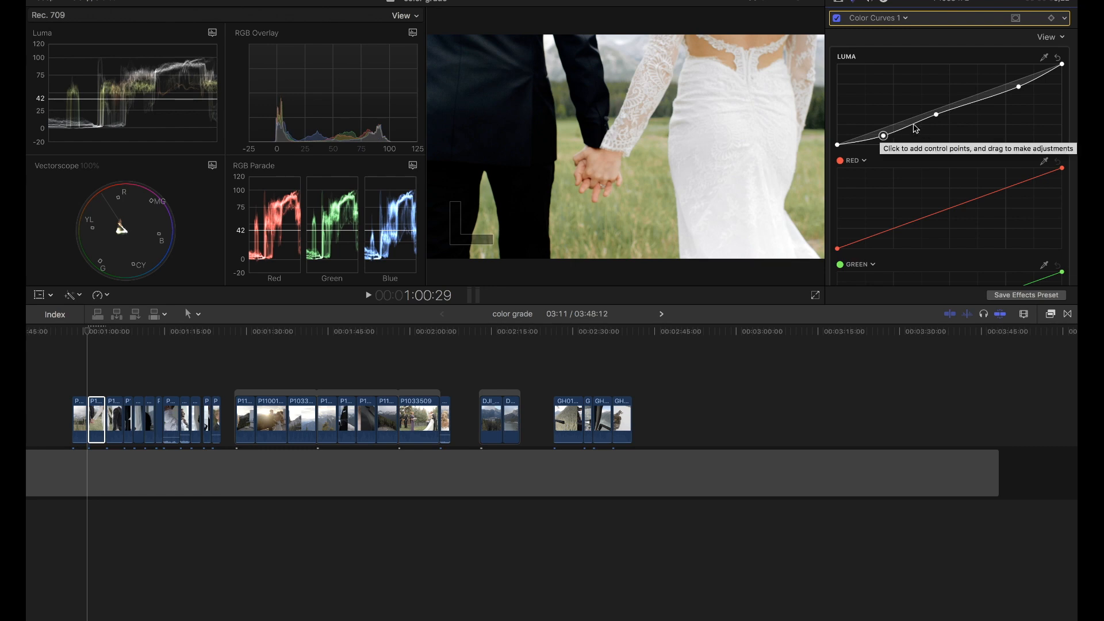
{"action": "left_click_drag", "start_coordinate": [915, 127], "coordinate": [916, 129]}
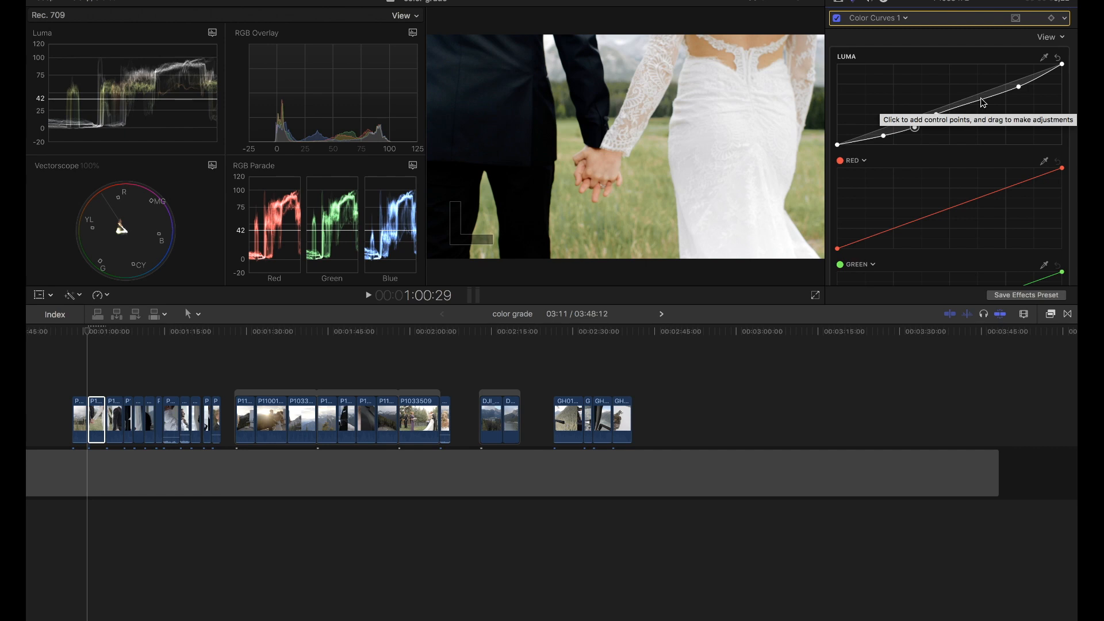
{"action": "mouse_move", "coordinate": [838, 145]}
{"action": "left_mouse_down"}
{"action": "mouse_move", "coordinate": [838, 136]}
{"action": "mouse_move", "coordinate": [831, 159]}
{"action": "left_mouse_up"}
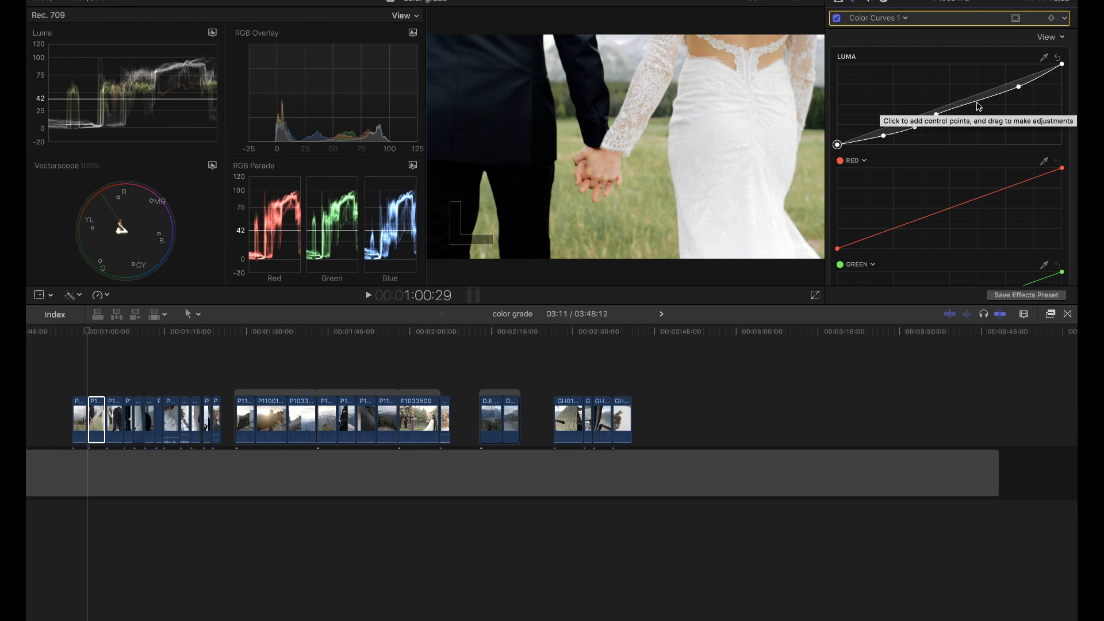
{"action": "left_click_drag", "start_coordinate": [983, 100], "coordinate": [984, 106]}
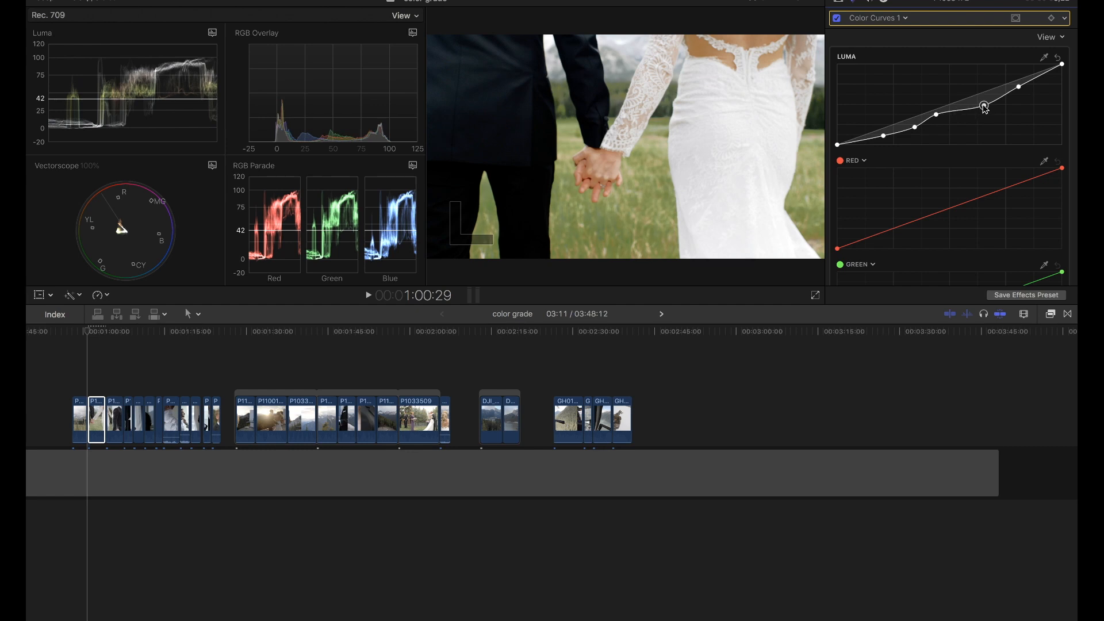
{"action": "left_click_drag", "start_coordinate": [985, 107], "coordinate": [984, 101]}
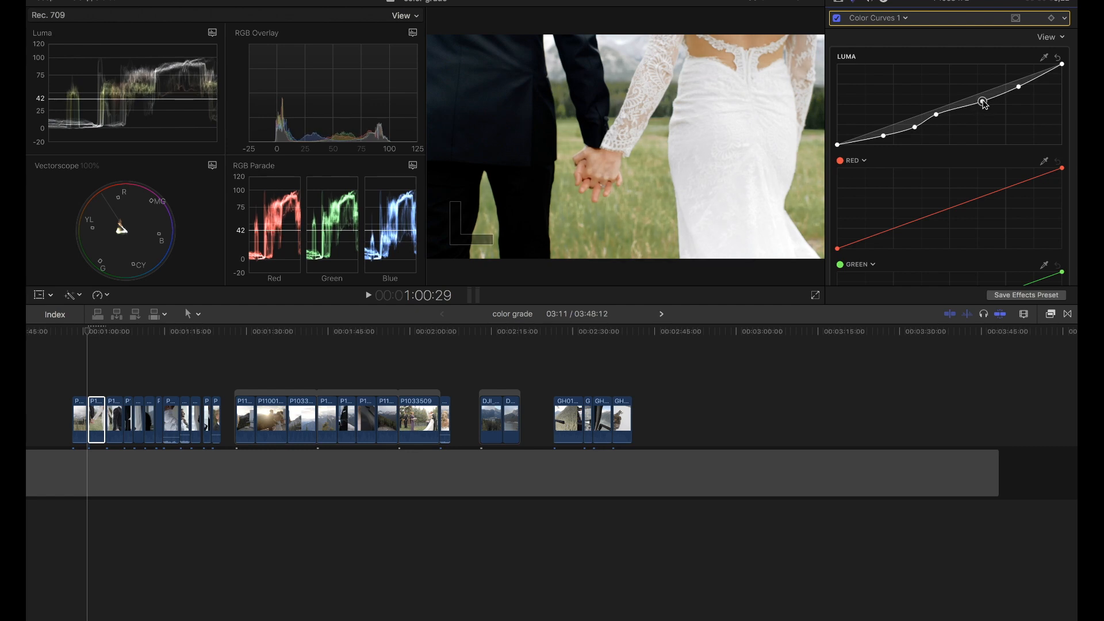
{"action": "left_click_drag", "start_coordinate": [915, 127], "coordinate": [914, 123]}
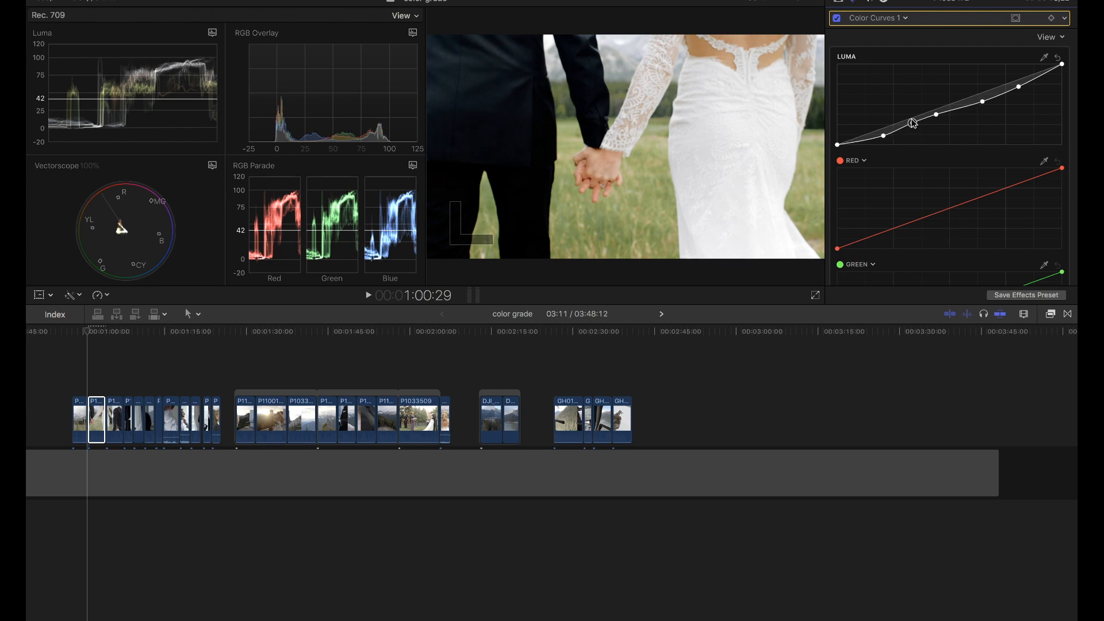
{"action": "left_click", "coordinate": [879, 136]}
{"action": "left_click_drag", "start_coordinate": [878, 135], "coordinate": [881, 138]}
- Set the second clip's Color Board 1 shadows exposure to -22%
{"action": "left_click", "coordinate": [878, 20]}
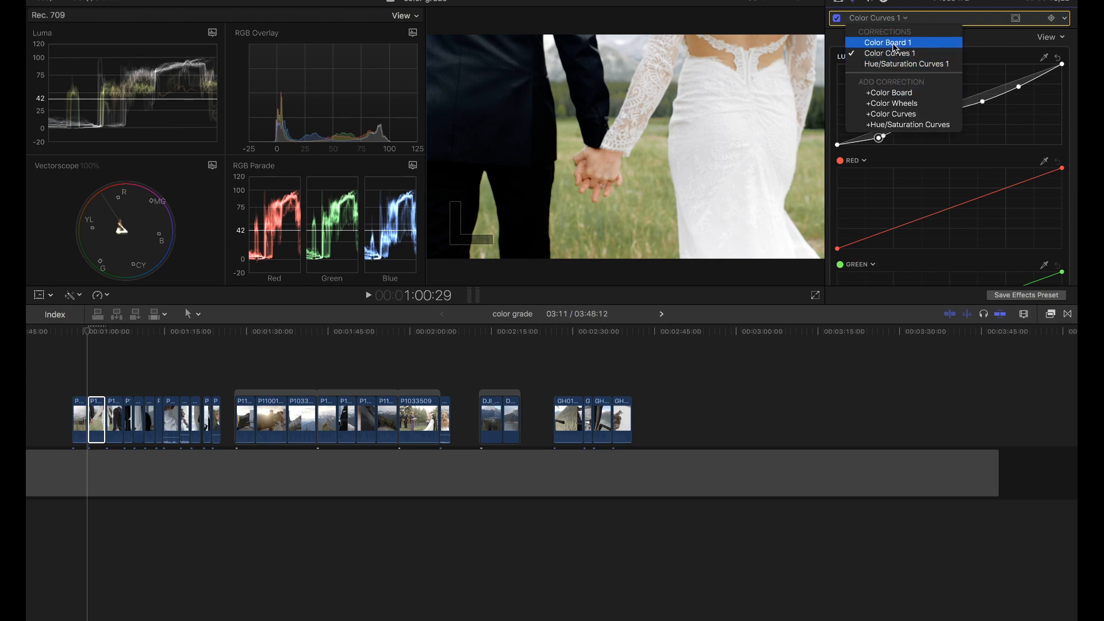
{"action": "left_click", "coordinate": [893, 43]}
{"action": "left_click", "coordinate": [985, 39]}
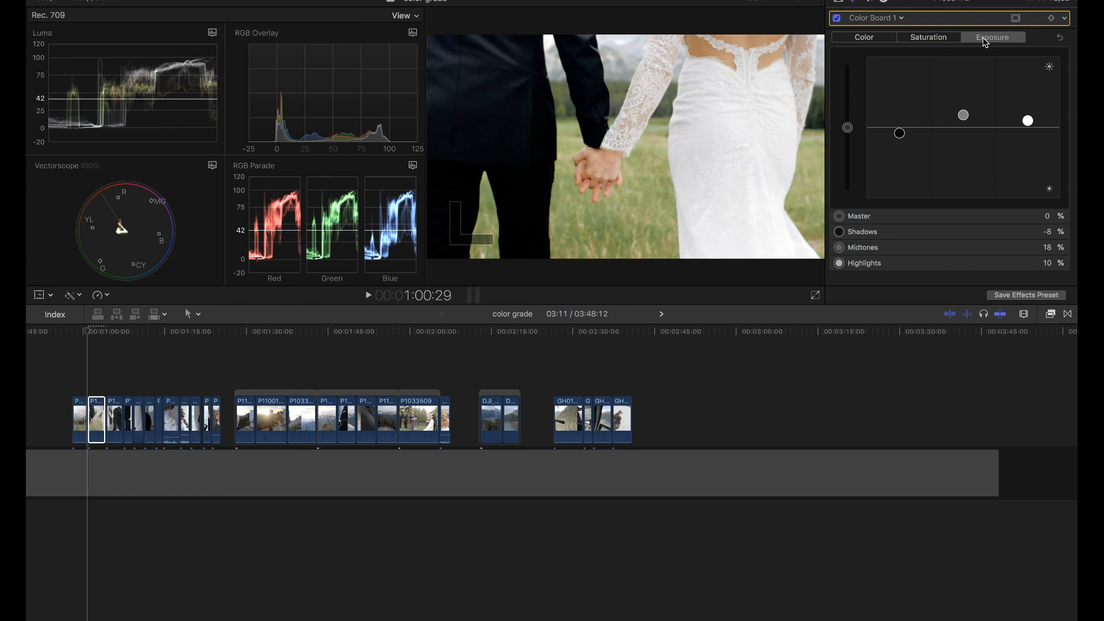
{"action": "left_click_drag", "start_coordinate": [903, 137], "coordinate": [903, 144]}
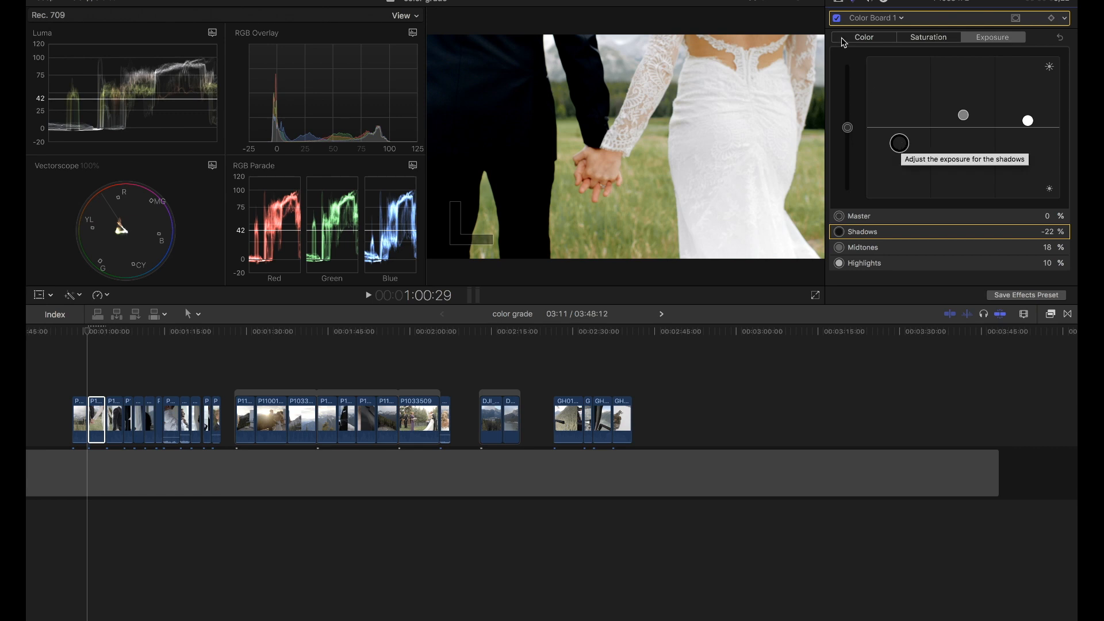
- Compare the second clip with and without its grade by toggling all of its effects off and on
{"action": "left_click", "coordinate": [837, 9]}
{"action": "left_click", "coordinate": [838, 19]}
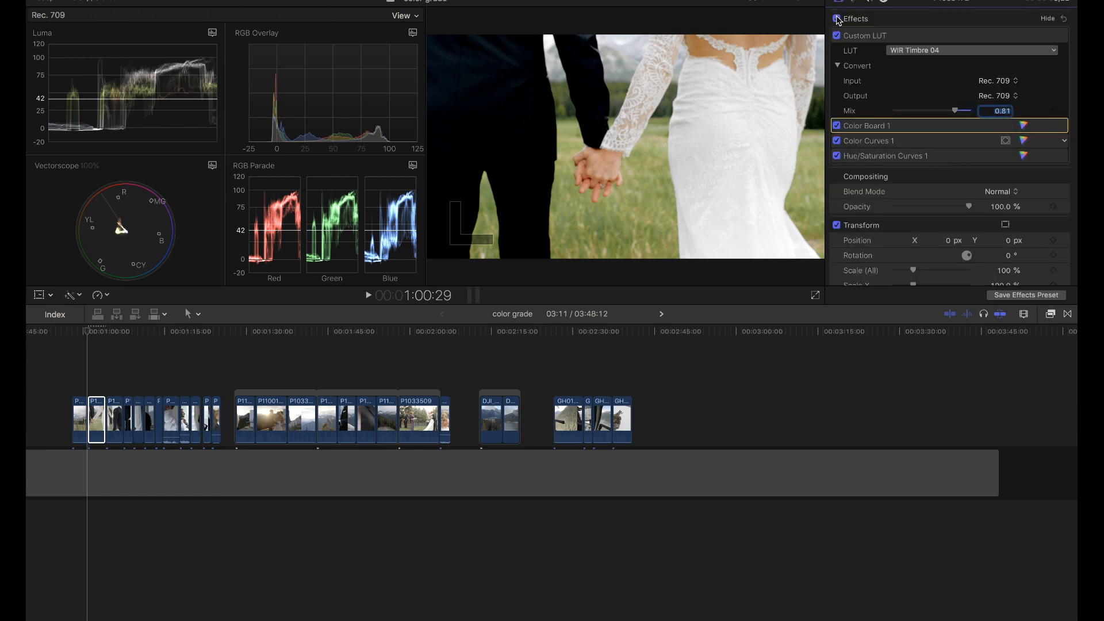
{"action": "left_click", "coordinate": [837, 18]}
{"action": "left_click", "coordinate": [838, 18]}
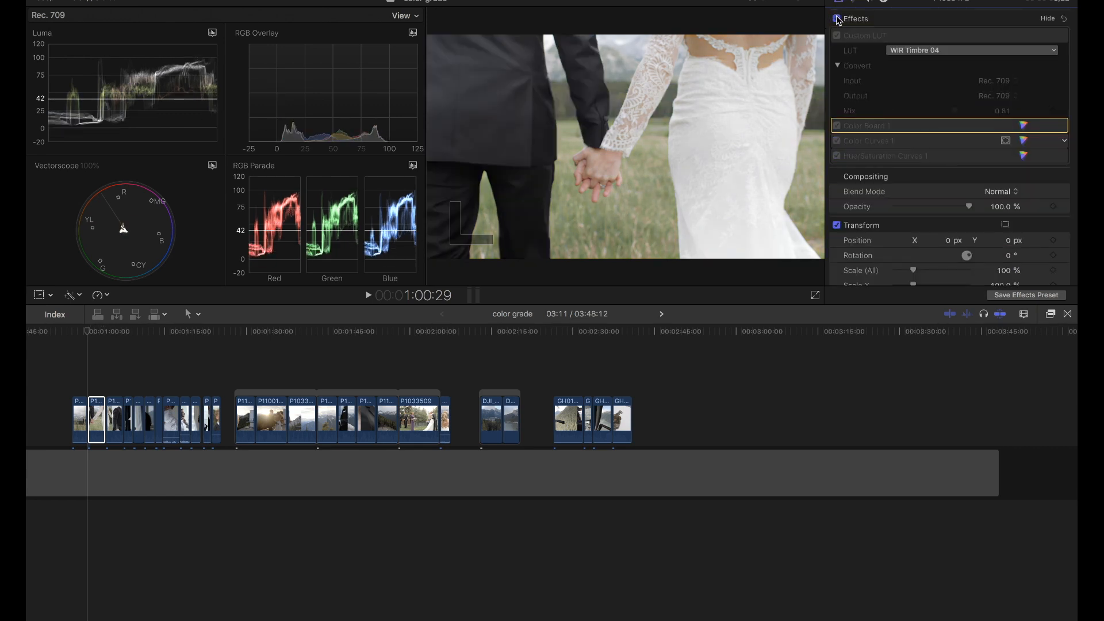
{"action": "left_click", "coordinate": [837, 18]}
{"action": "left_click", "coordinate": [837, 19]}
{"action": "left_click", "coordinate": [837, 18]}
{"action": "left_click", "coordinate": [837, 18]}
{"action": "left_click", "coordinate": [838, 18]}
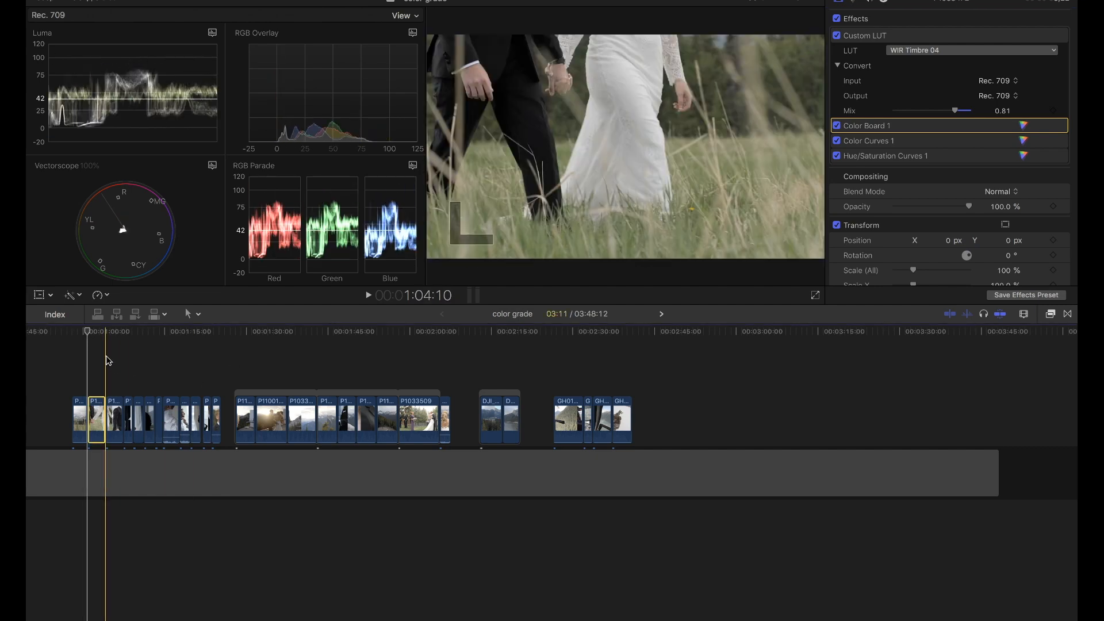
- Apply the Custom LUT effect to the third clip, the couple walking through the grass
{"action": "left_click", "coordinate": [108, 332]}
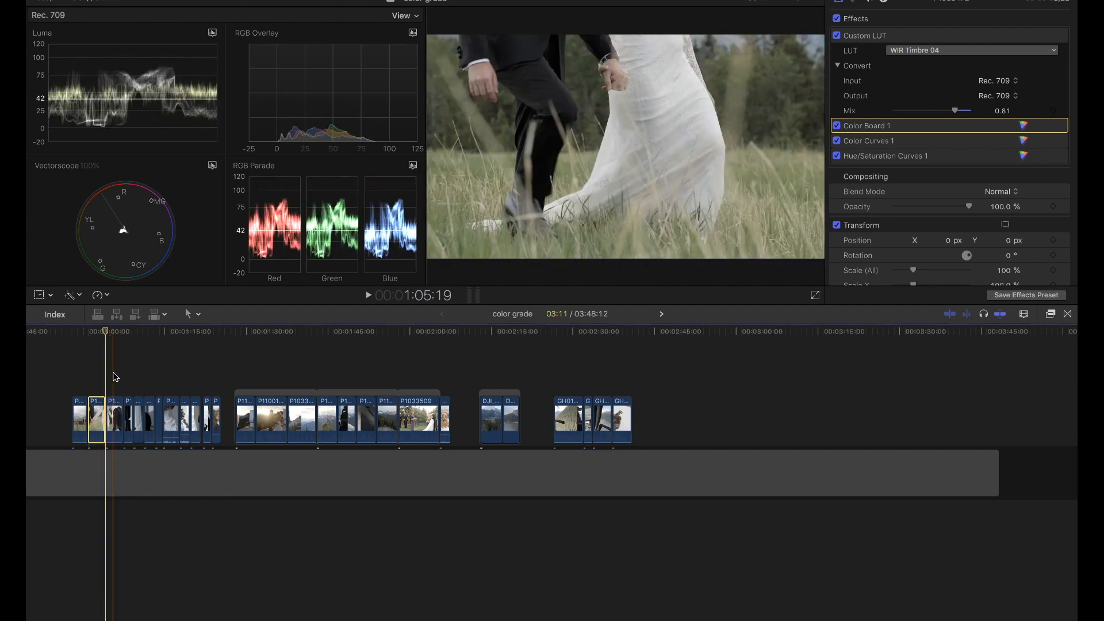
{"action": "left_click", "coordinate": [114, 420]}
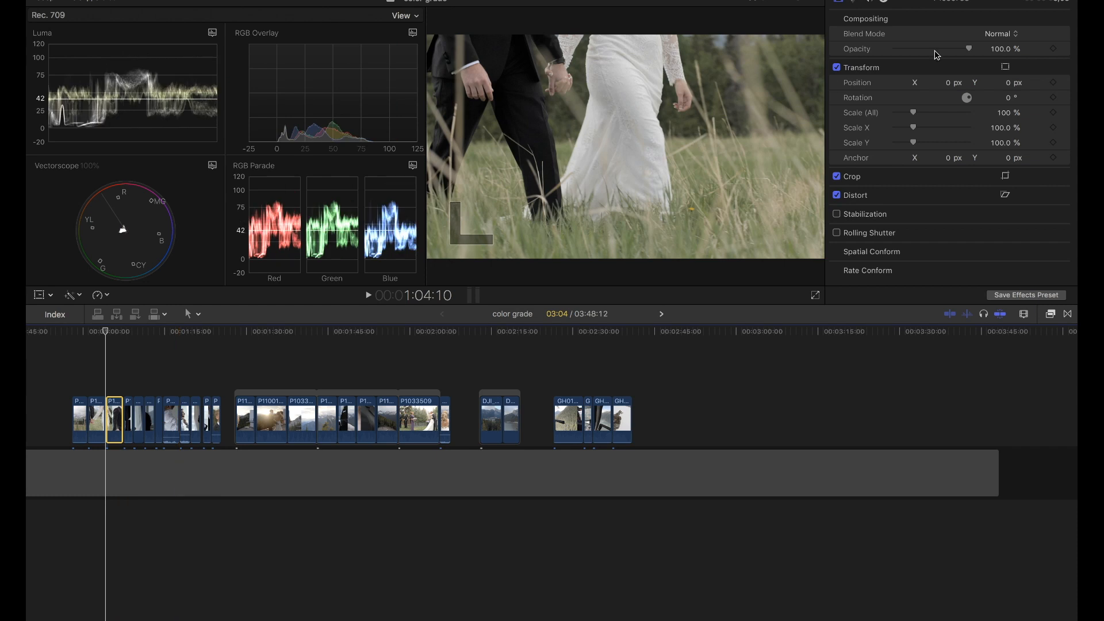
{"action": "left_click", "coordinate": [1049, 316]}
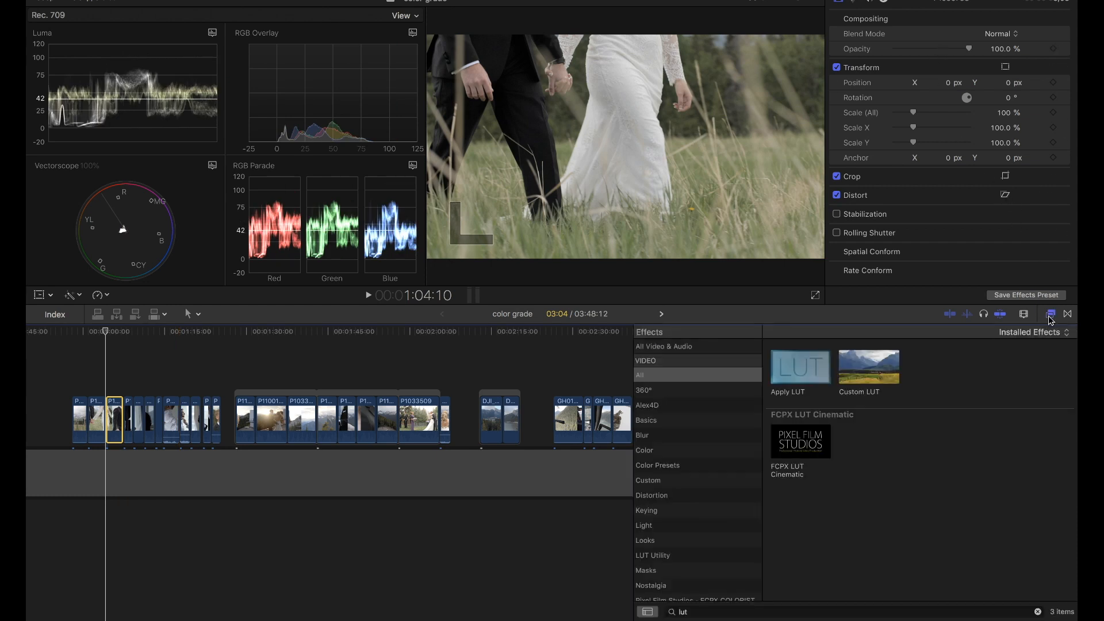
{"action": "double_click", "coordinate": [878, 382]}
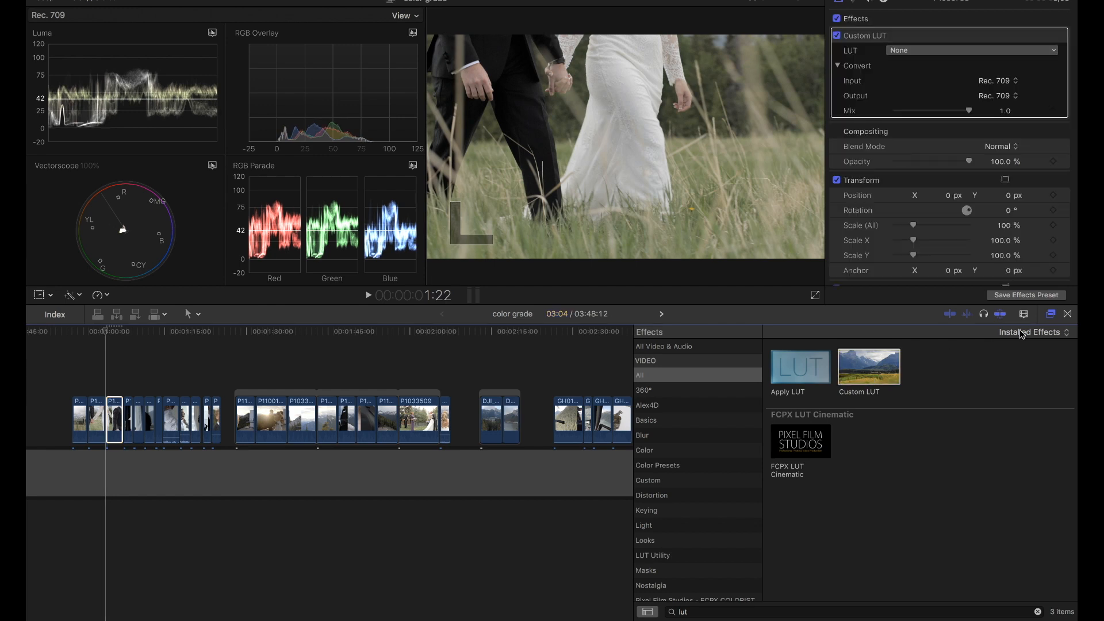
{"action": "left_click", "coordinate": [1051, 315]}
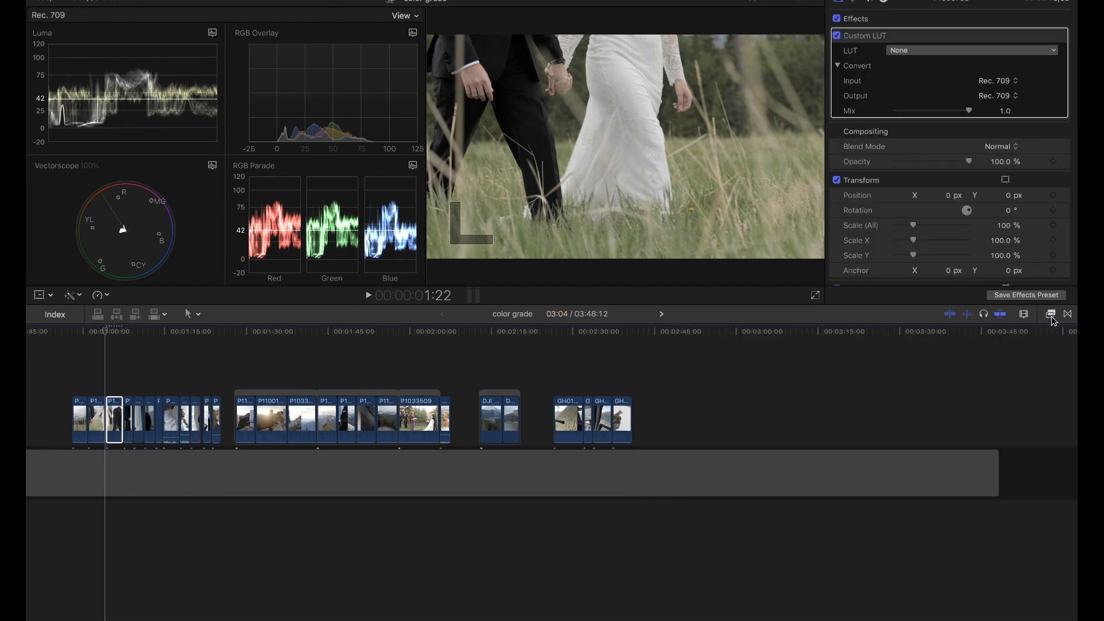
- Load the WIR Timbre 04 LUT on the third clip and set its mix to 0.8
{"action": "left_click", "coordinate": [929, 52]}
{"action": "mouse_move", "coordinate": [929, 144]}
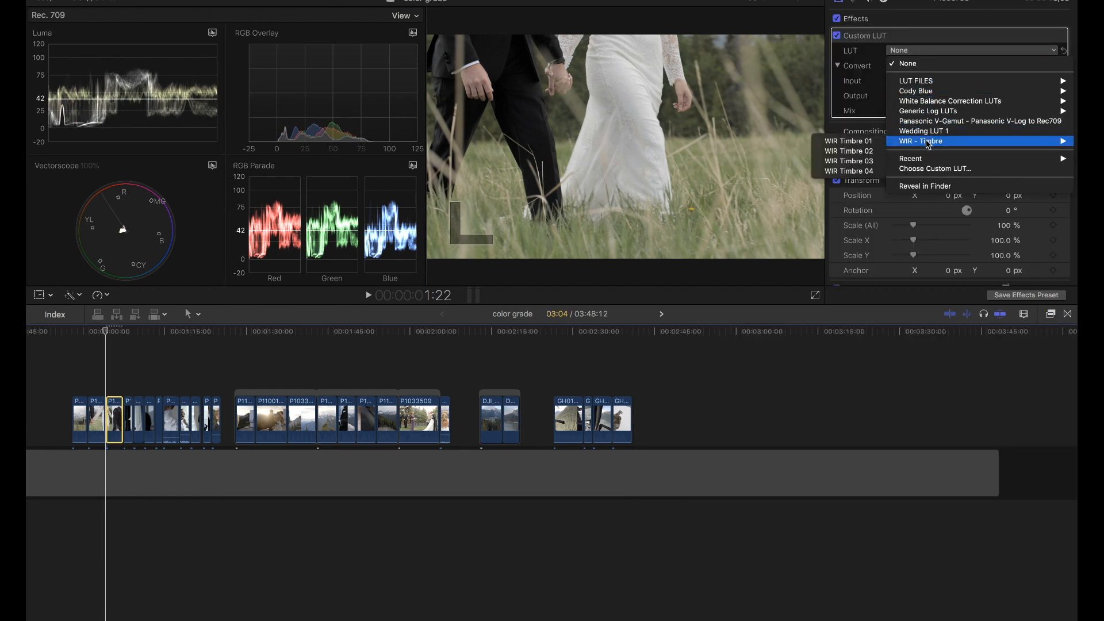
{"action": "left_click", "coordinate": [868, 172]}
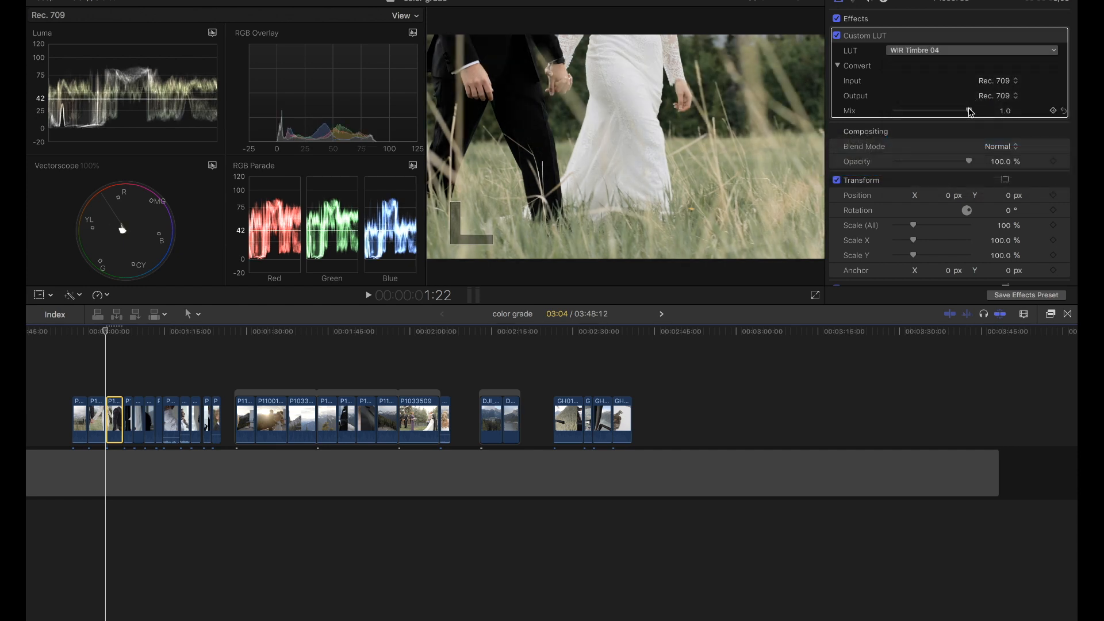
{"action": "left_click_drag", "start_coordinate": [971, 113], "coordinate": [961, 110]}
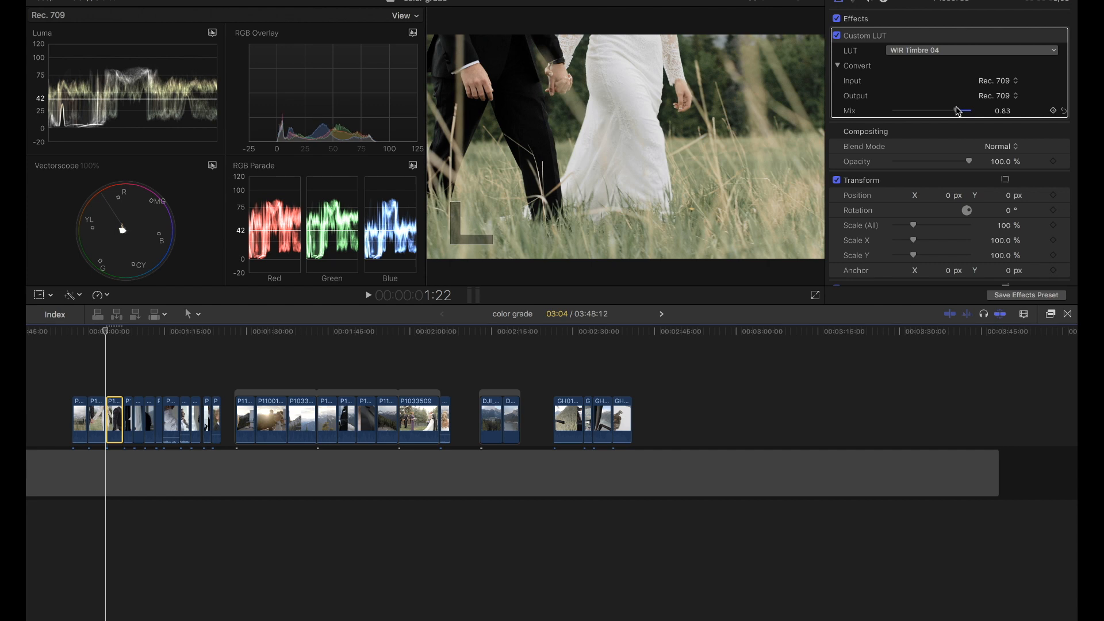
{"action": "left_click_drag", "start_coordinate": [957, 112], "coordinate": [955, 111]}
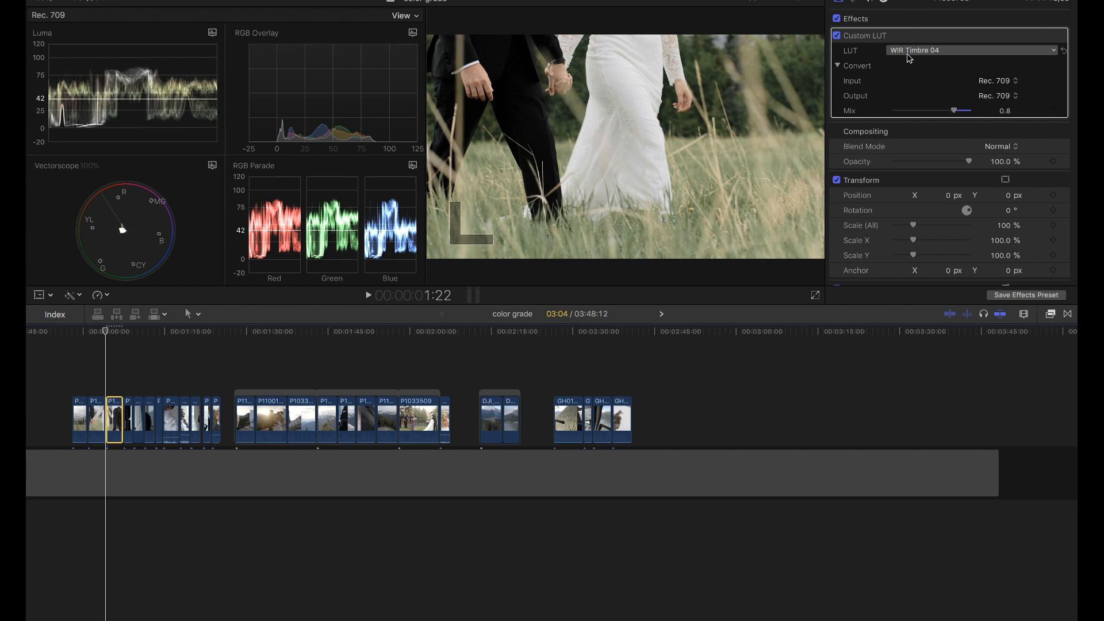
- Add a Color Board to the third clip with exposure at 25% highlights, -8% shadows and -21% midtones
{"action": "left_click", "coordinate": [856, 2]}
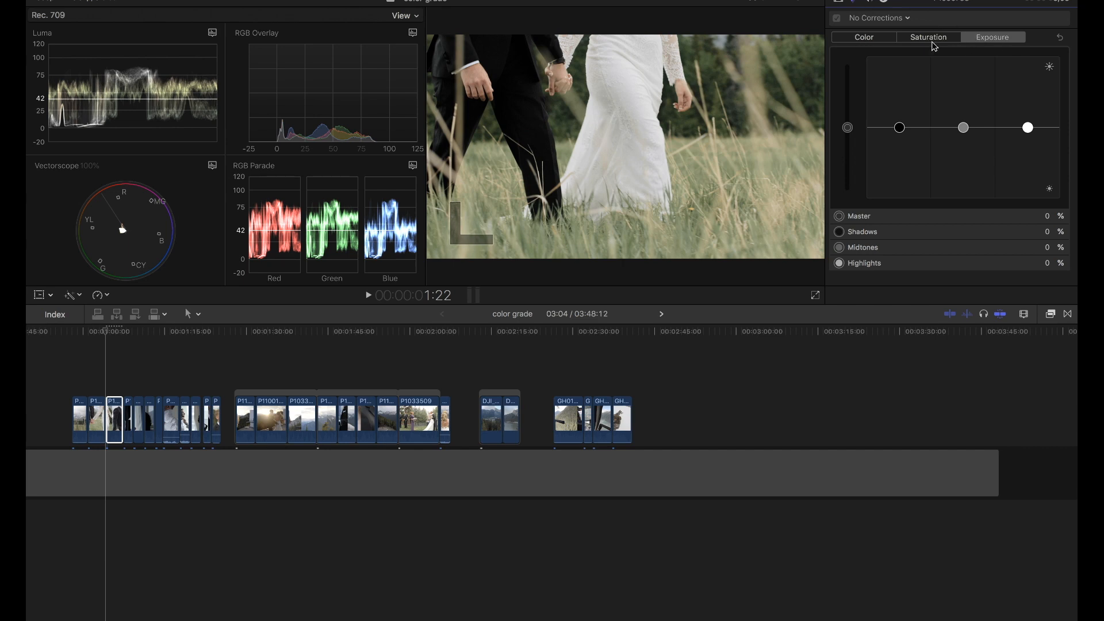
{"action": "left_click", "coordinate": [895, 18]}
{"action": "left_click", "coordinate": [898, 43]}
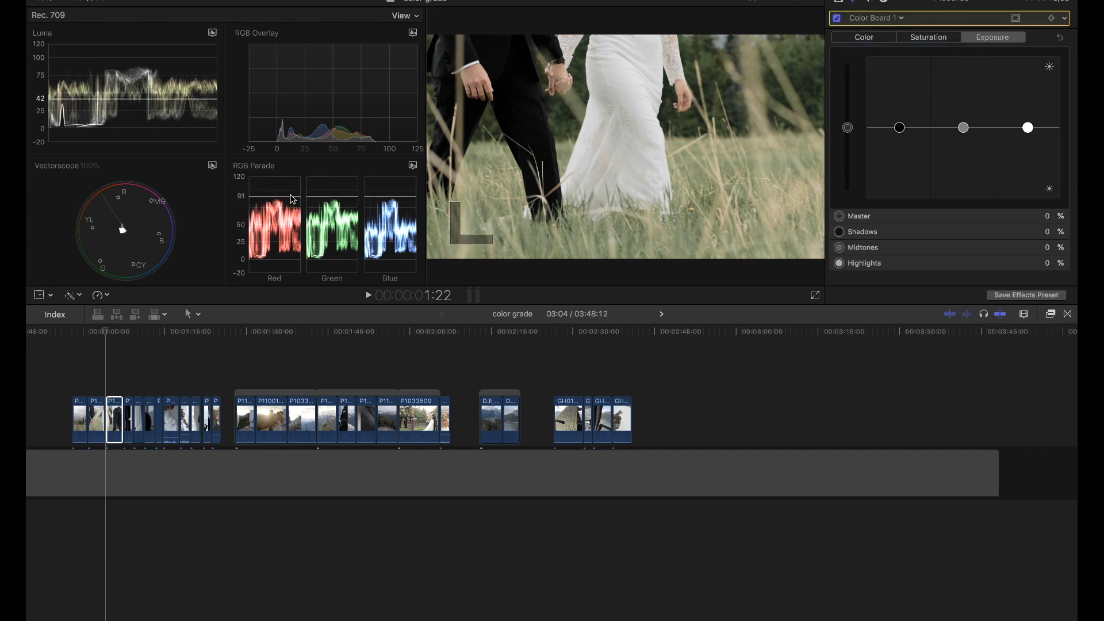
{"action": "left_click_drag", "start_coordinate": [1029, 127], "coordinate": [1010, 110]}
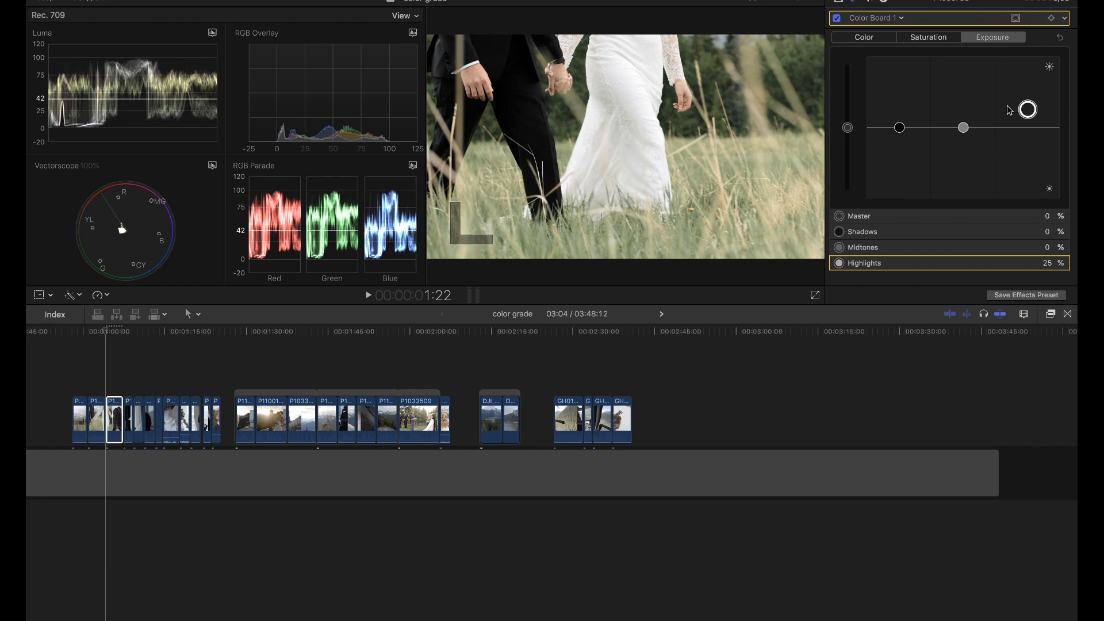
{"action": "left_click_drag", "start_coordinate": [901, 130], "coordinate": [899, 136]}
{"action": "left_click_drag", "start_coordinate": [964, 128], "coordinate": [964, 147]}
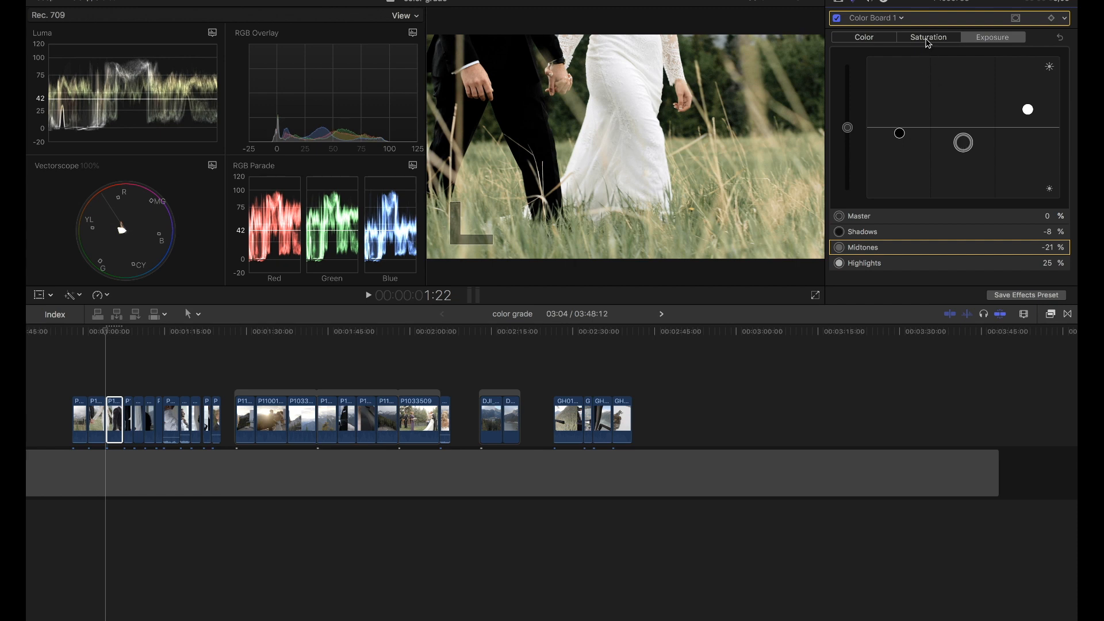
- Set the third clip's Color Board saturation to 55% master, 9% shadows, -2% midtones and 6% highlights
{"action": "left_click", "coordinate": [927, 39]}
{"action": "left_click_drag", "start_coordinate": [852, 124], "coordinate": [845, 90]}
{"action": "left_click_drag", "start_coordinate": [899, 127], "coordinate": [1030, 124]}
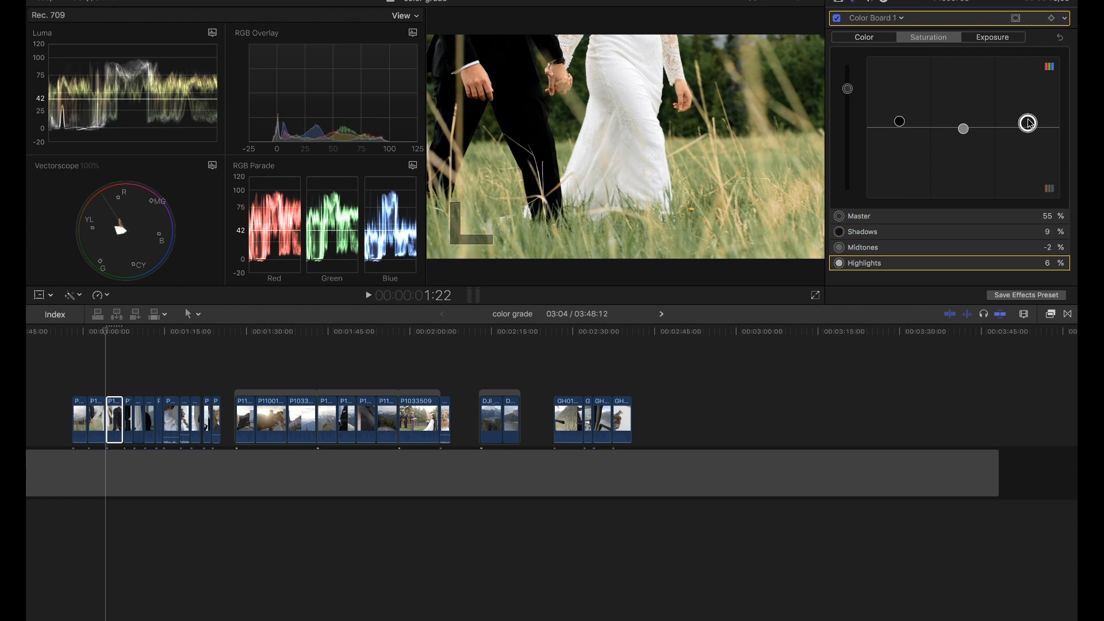
- Add Color Curves to the third clip and shape the Luma curve with slightly lowered shadows and raised highlights
{"action": "left_click", "coordinate": [880, 19]}
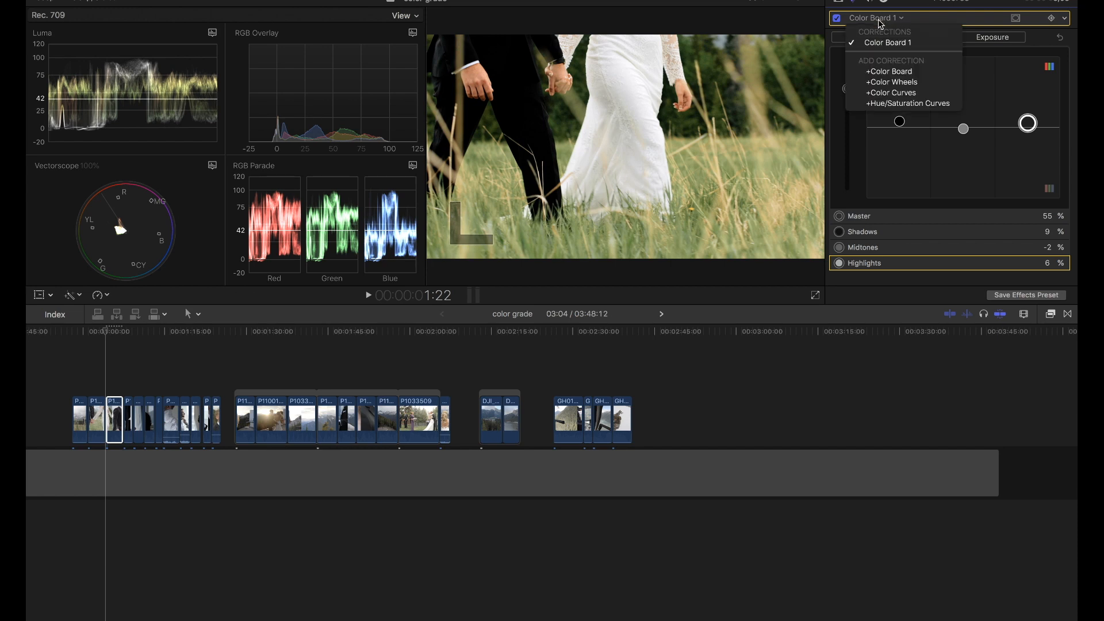
{"action": "left_click", "coordinate": [889, 93]}
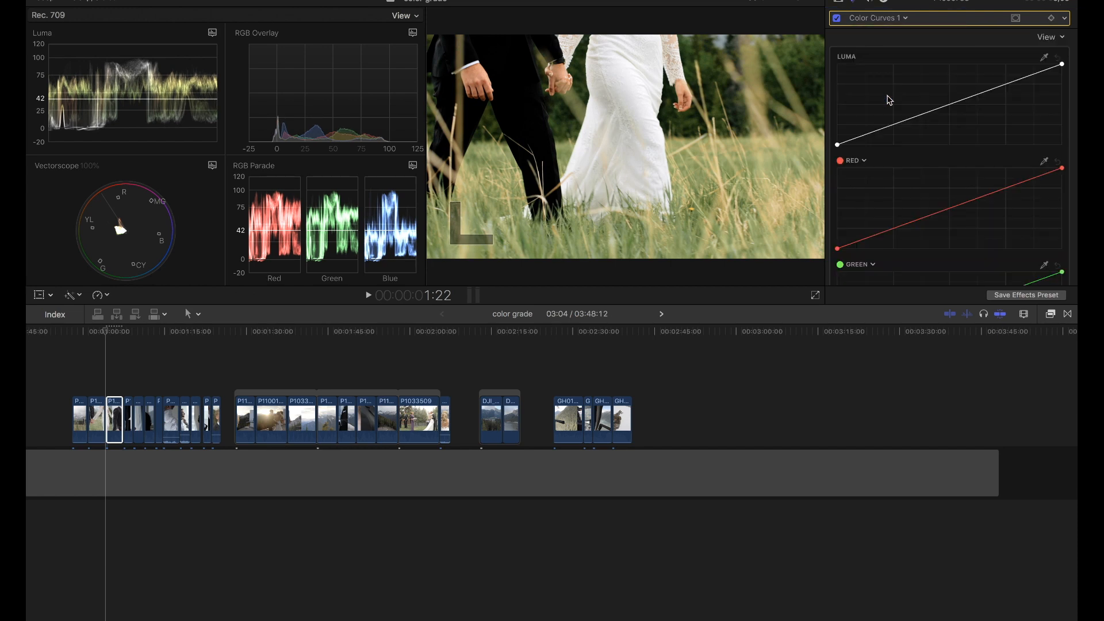
{"action": "left_click_drag", "start_coordinate": [883, 131], "coordinate": [882, 131]}
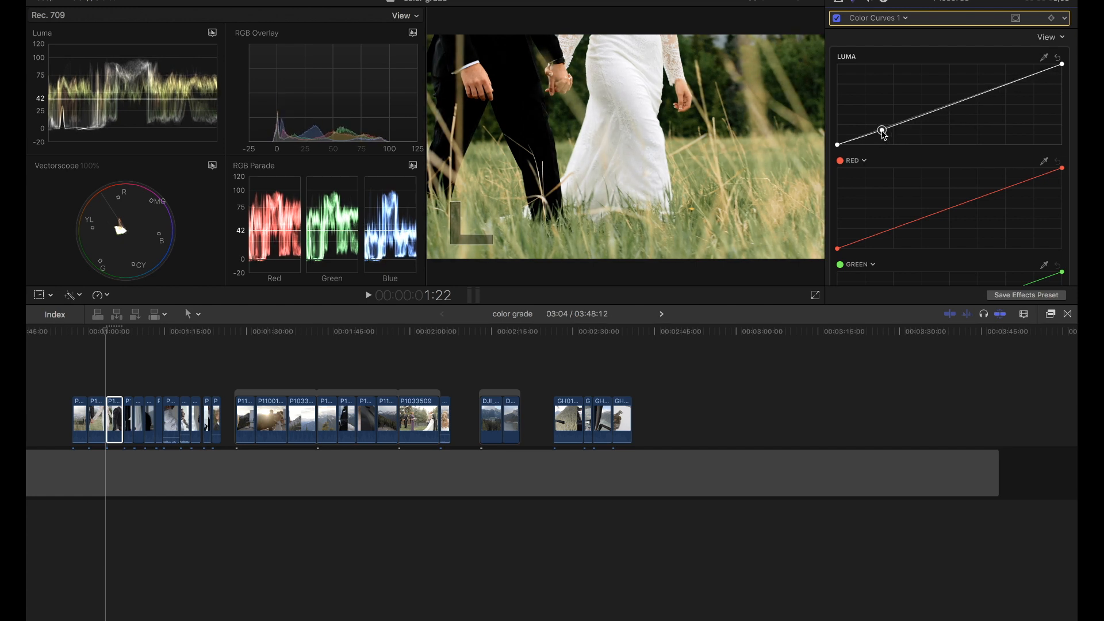
{"action": "left_click_drag", "start_coordinate": [1011, 82], "coordinate": [1008, 79]}
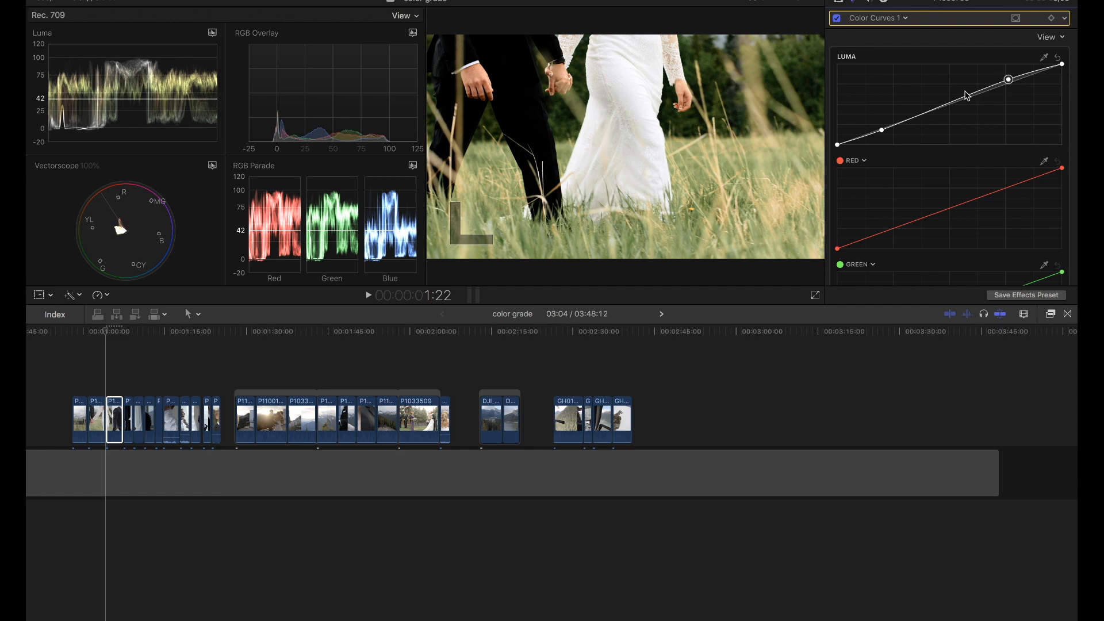
{"action": "left_click", "coordinate": [921, 116]}
- Add Hue/Saturation Curves to the third clip, sample the grass for Hue vs Sat and raise the saturation of that green
{"action": "left_click", "coordinate": [880, 18]}
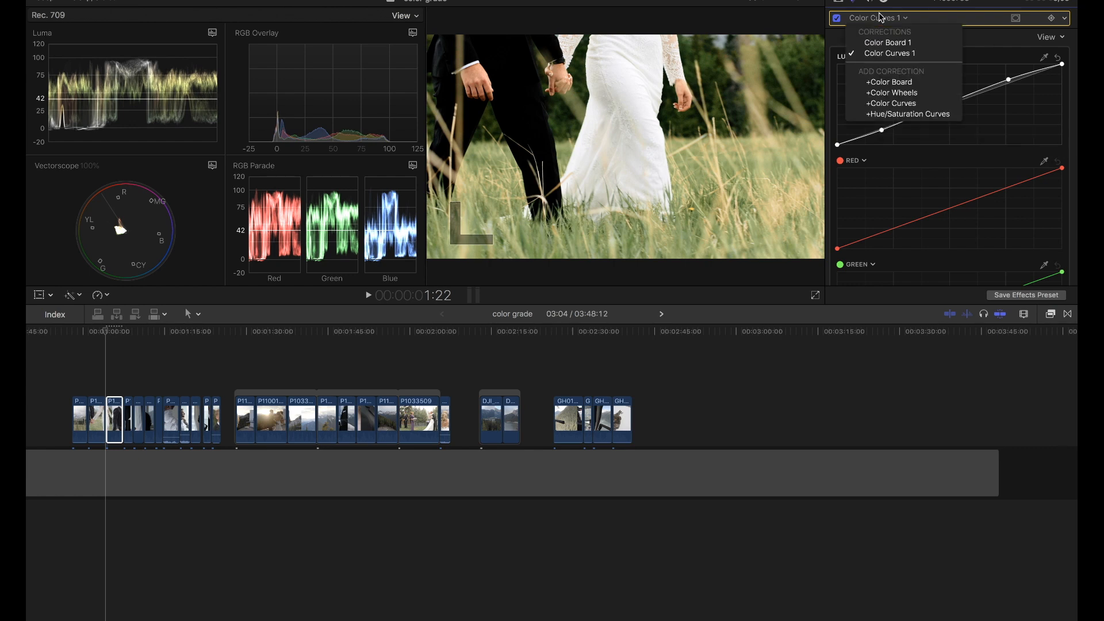
{"action": "left_click", "coordinate": [893, 114]}
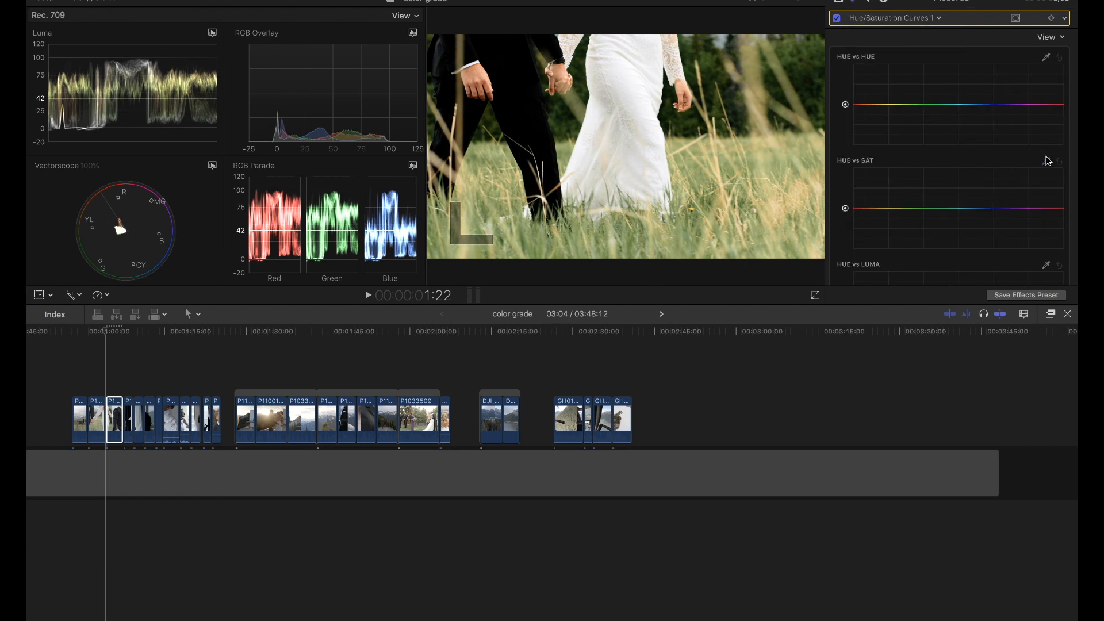
{"action": "left_click", "coordinate": [686, 228]}
{"action": "left_click_drag", "start_coordinate": [906, 208], "coordinate": [906, 196]}
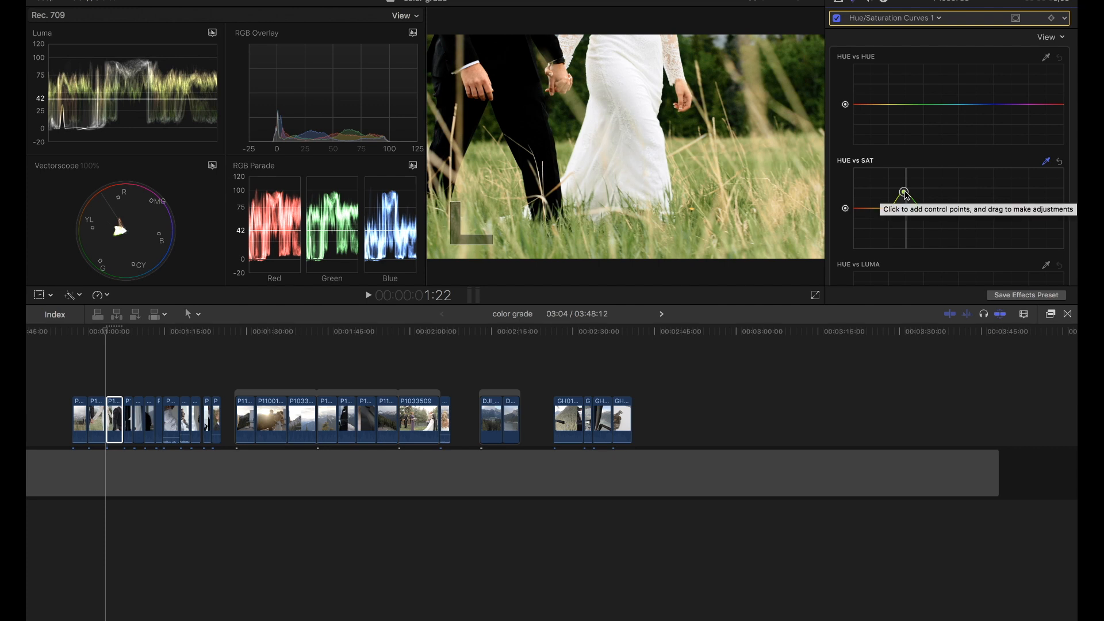
- Compare the third clip's graded and original looks by toggling all of its effects off and on
{"action": "left_click", "coordinate": [839, 1]}
{"action": "left_click", "coordinate": [838, 20]}
{"action": "left_click", "coordinate": [838, 19]}
{"action": "left_click", "coordinate": [838, 19]}
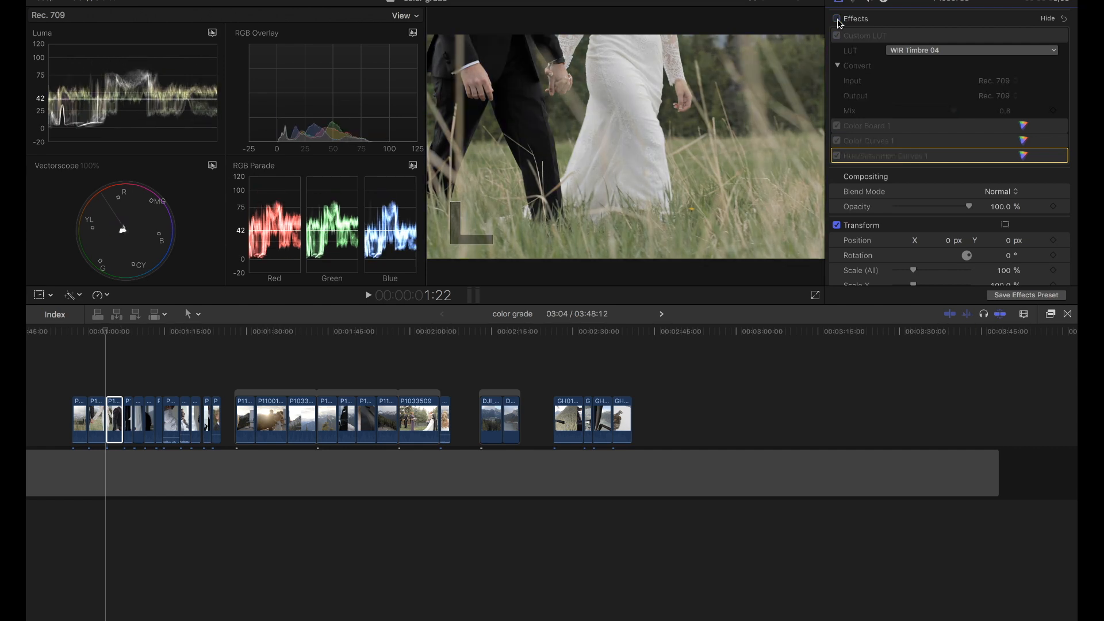
{"action": "left_click", "coordinate": [838, 20]}
{"action": "left_click", "coordinate": [838, 19]}
{"action": "left_click", "coordinate": [838, 19]}
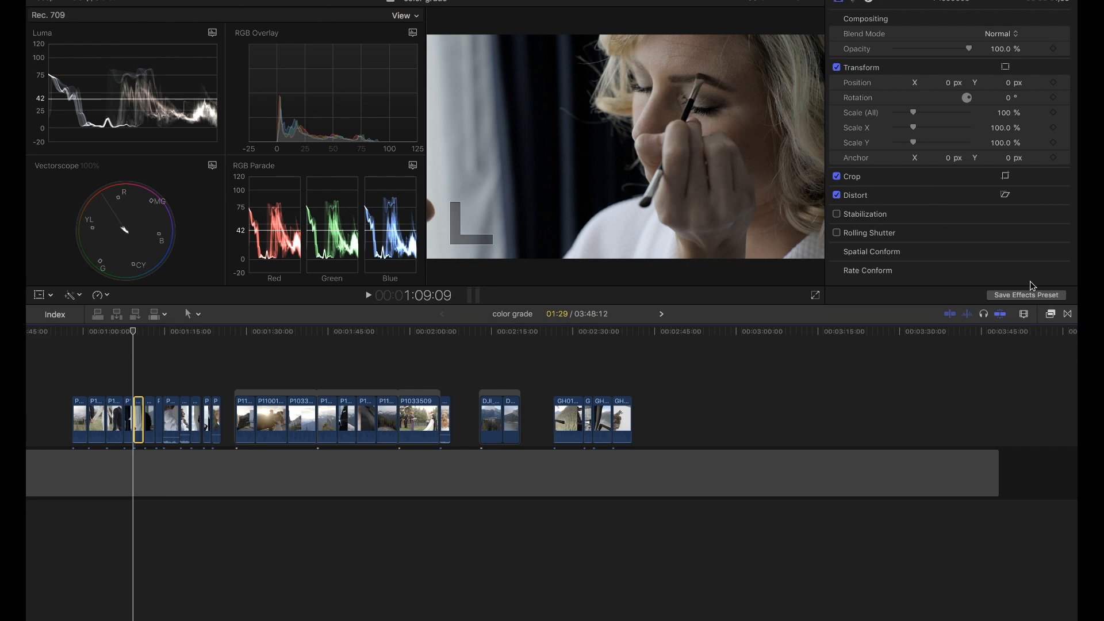
- Apply a Custom LUT to the makeup close-up clip, using WIR Timbre 04 at a mix of 0.82
{"action": "left_click", "coordinate": [1051, 314]}
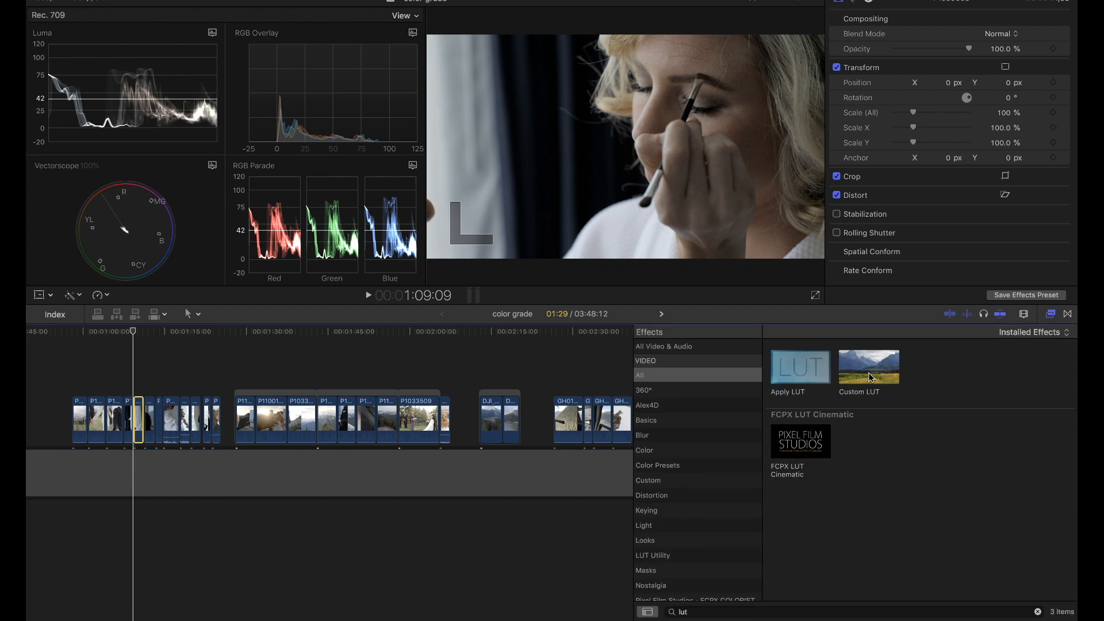
{"action": "double_click", "coordinate": [868, 373]}
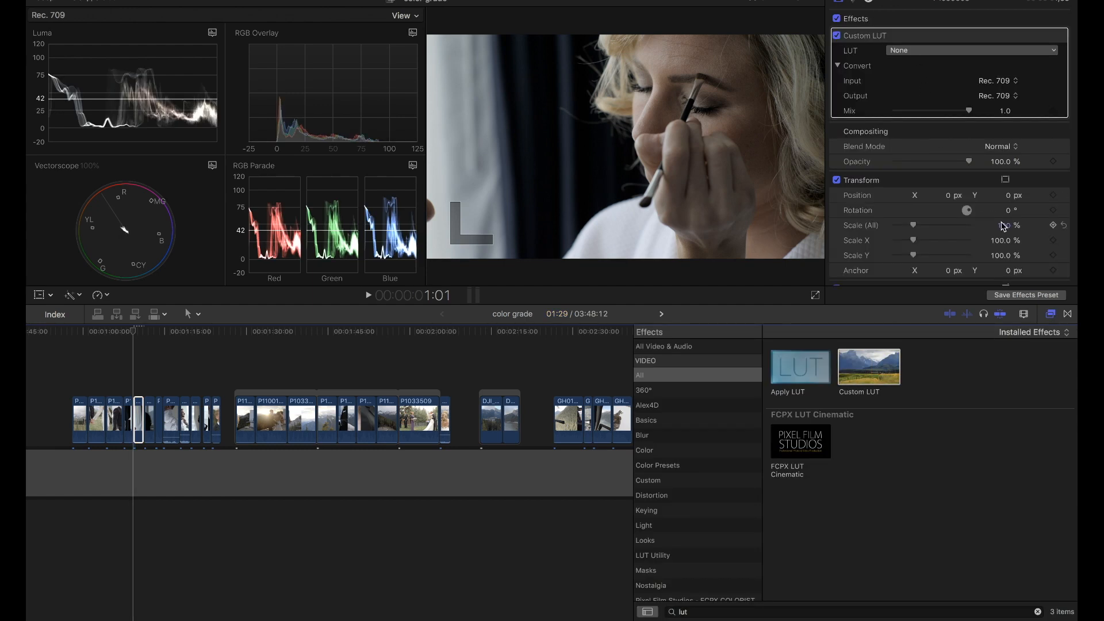
{"action": "left_click", "coordinate": [1051, 314]}
{"action": "left_click", "coordinate": [917, 52]}
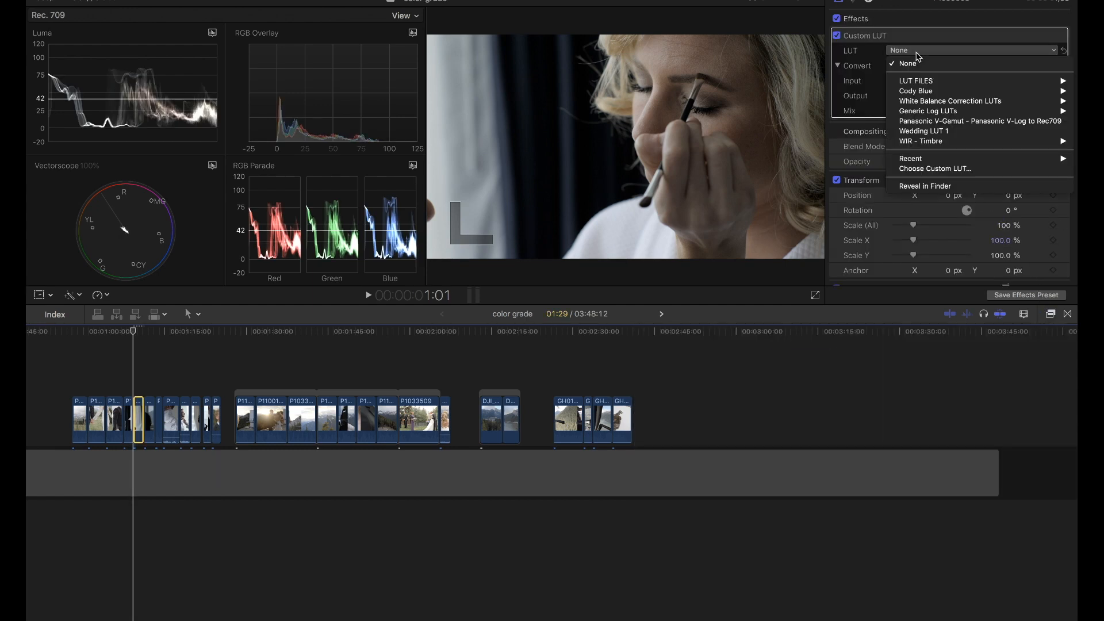
{"action": "mouse_move", "coordinate": [920, 141]}
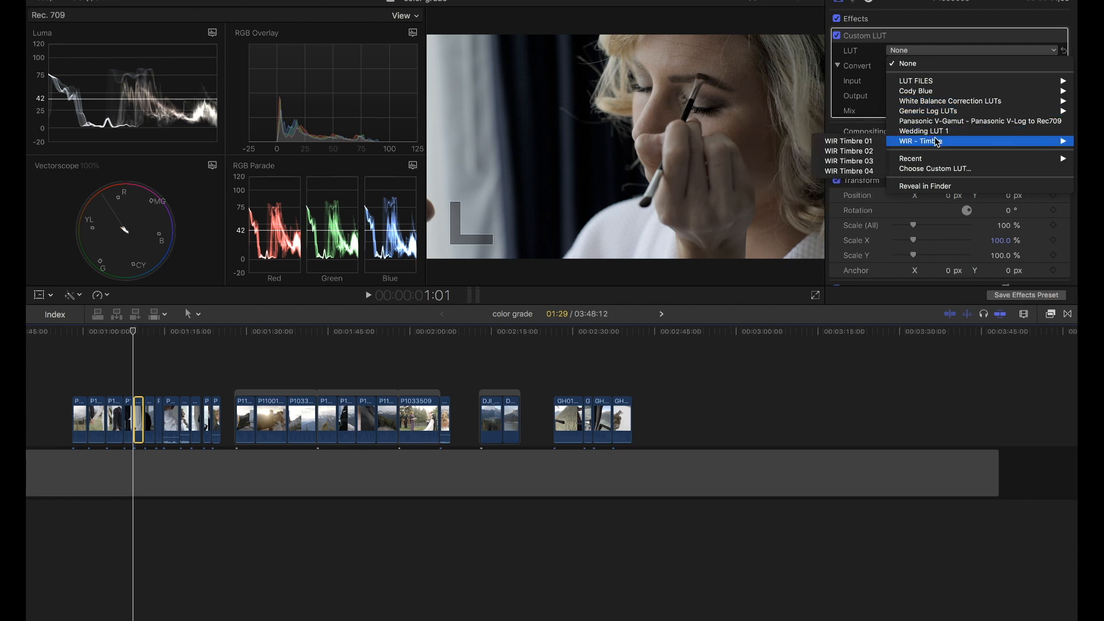
{"action": "left_click", "coordinate": [865, 167]}
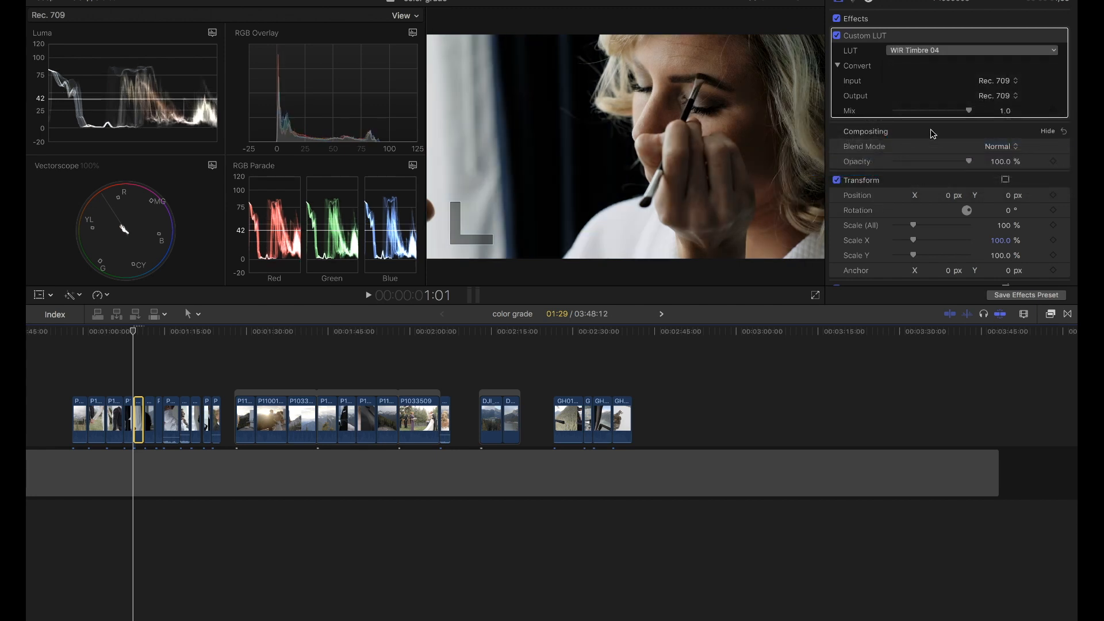
{"action": "left_click_drag", "start_coordinate": [964, 110], "coordinate": [957, 112]}
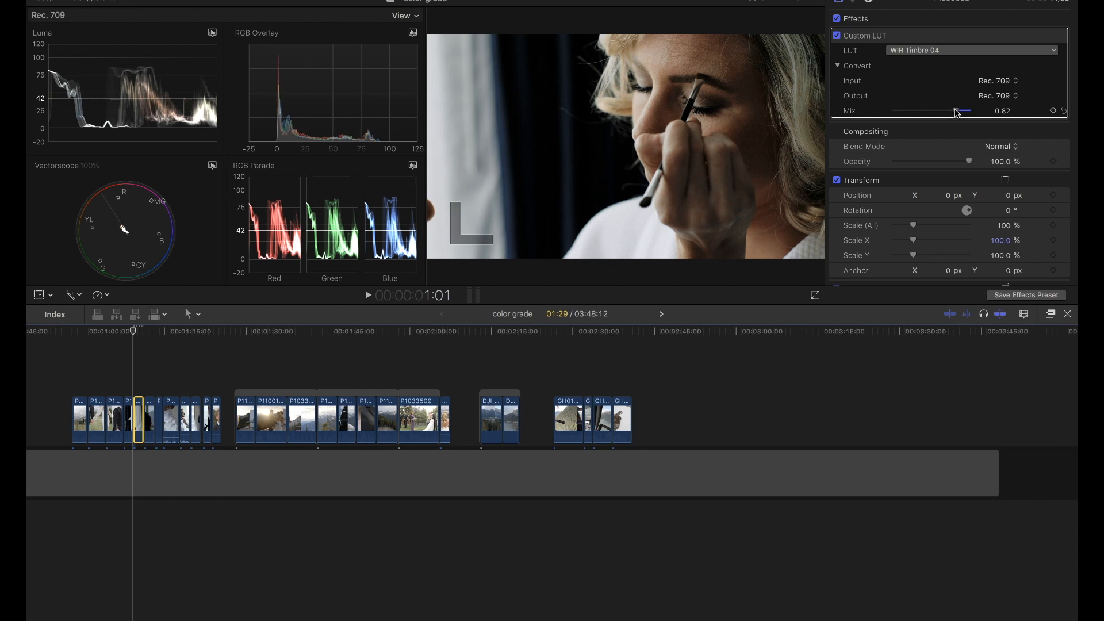
- Add a Color Board to the makeup clip with exposure at 21% highlights, 7% midtones and 2% shadows
{"action": "left_click", "coordinate": [854, 2]}
{"action": "left_click", "coordinate": [895, 19]}
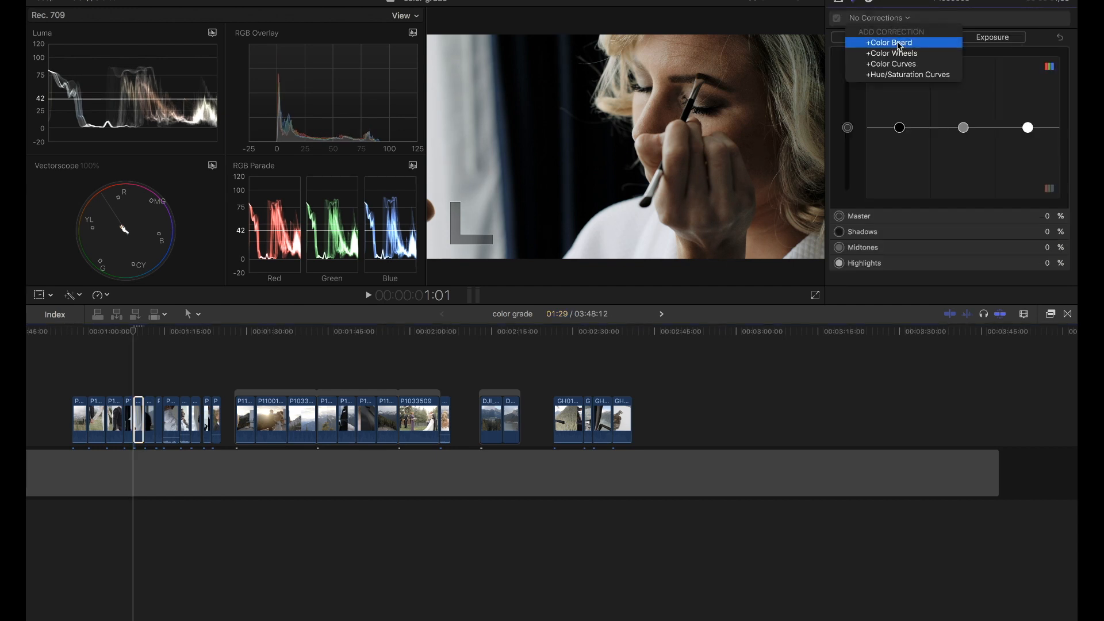
{"action": "left_click", "coordinate": [901, 49]}
{"action": "left_click", "coordinate": [992, 40]}
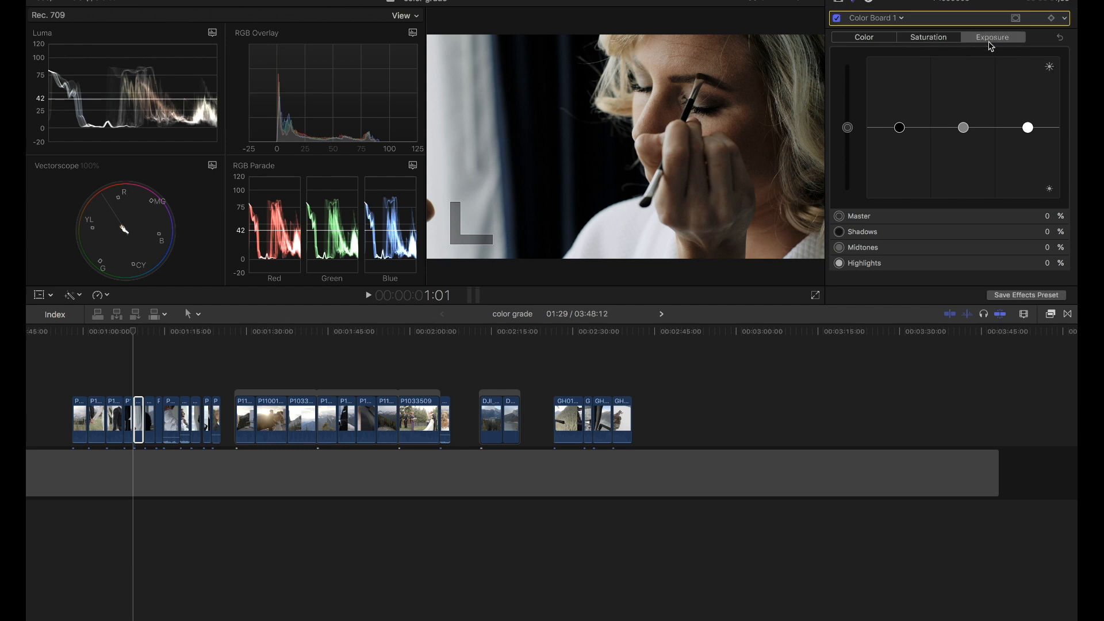
{"action": "left_click_drag", "start_coordinate": [1027, 127], "coordinate": [1027, 112]}
{"action": "left_click_drag", "start_coordinate": [962, 127], "coordinate": [897, 128]}
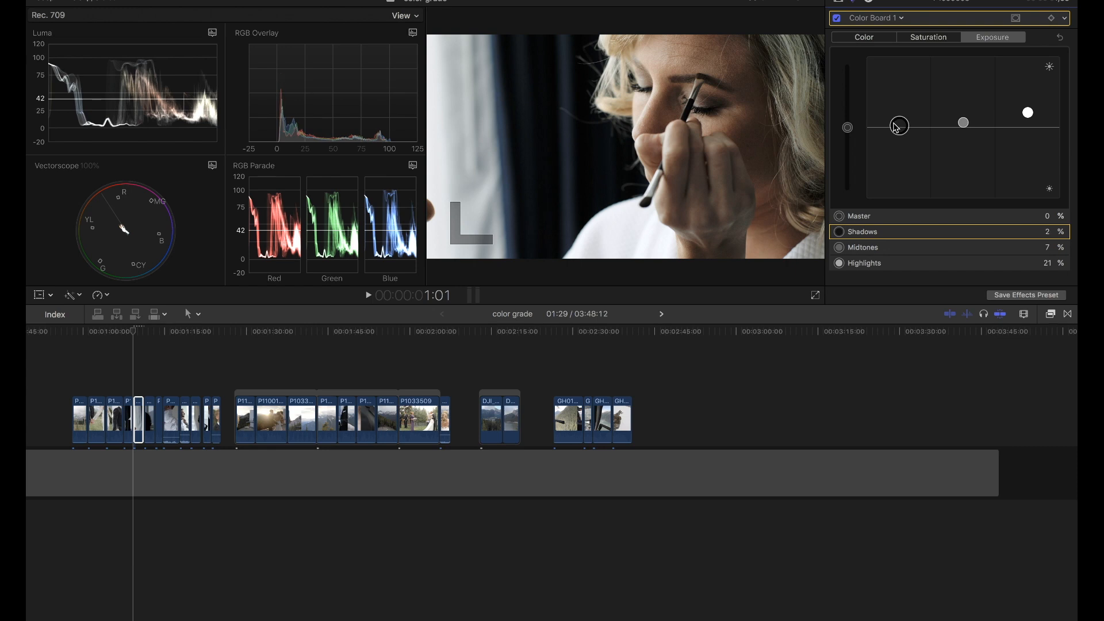
- Raise the makeup clip's master saturation to 48% in the Color Board and compare the image with the correction off and on
{"action": "left_click", "coordinate": [926, 38]}
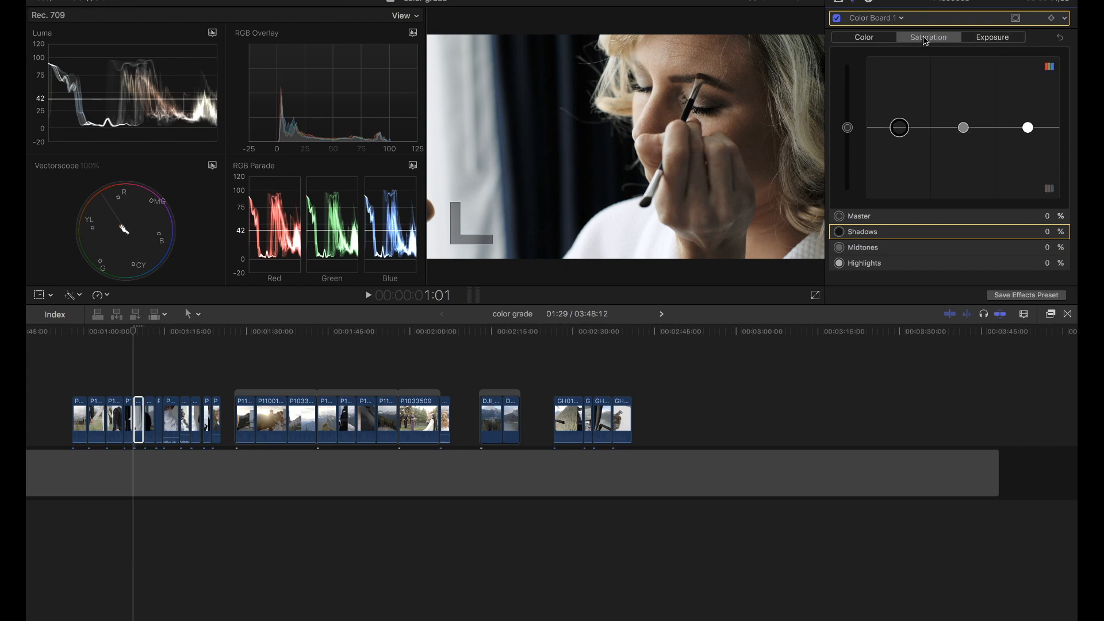
{"action": "left_click_drag", "start_coordinate": [848, 127], "coordinate": [849, 107]}
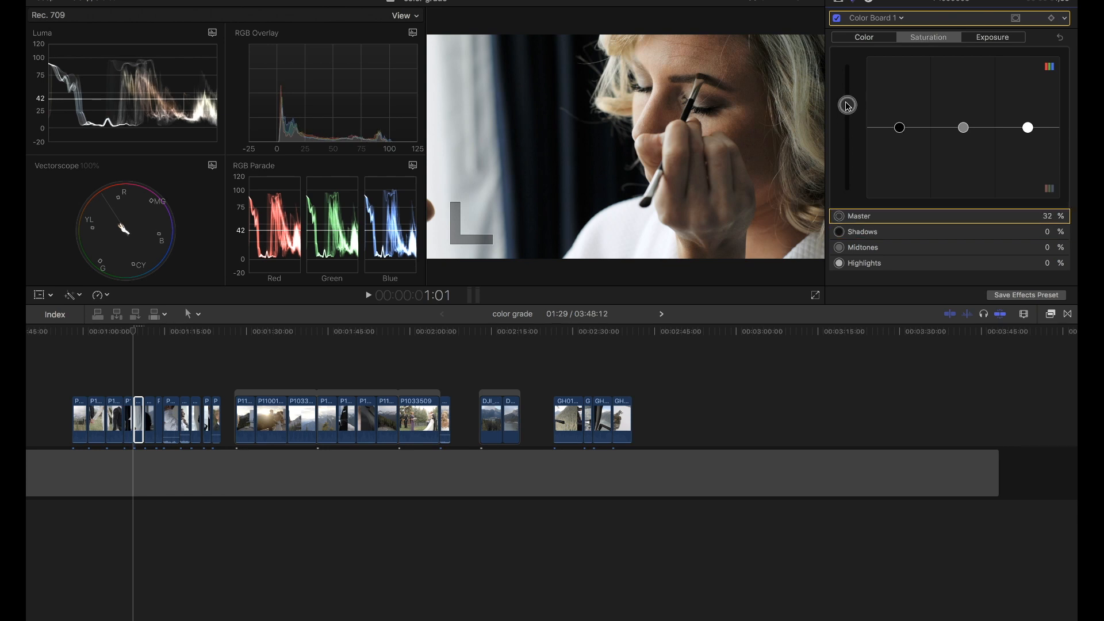
{"action": "mouse_move", "coordinate": [848, 105]}
{"action": "left_mouse_down"}
{"action": "mouse_move", "coordinate": [839, 39]}
{"action": "mouse_move", "coordinate": [845, 93]}
{"action": "left_mouse_up"}
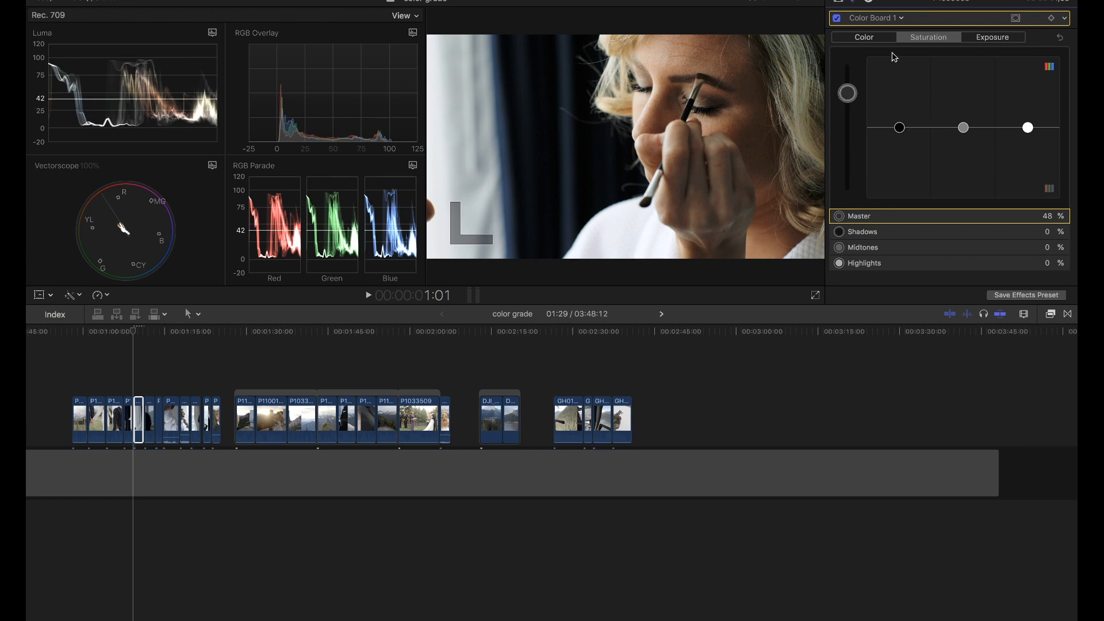
{"action": "left_click", "coordinate": [837, 18]}
{"action": "left_click", "coordinate": [837, 18]}
{"action": "left_click", "coordinate": [837, 18]}
{"action": "left_click", "coordinate": [837, 18]}
- Add Color Curves to the makeup clip and shape the luma curve with a shadow point, a slightly raised highlight point and a lower-midtone point
{"action": "left_click", "coordinate": [871, 18]}
{"action": "left_click", "coordinate": [900, 92]}
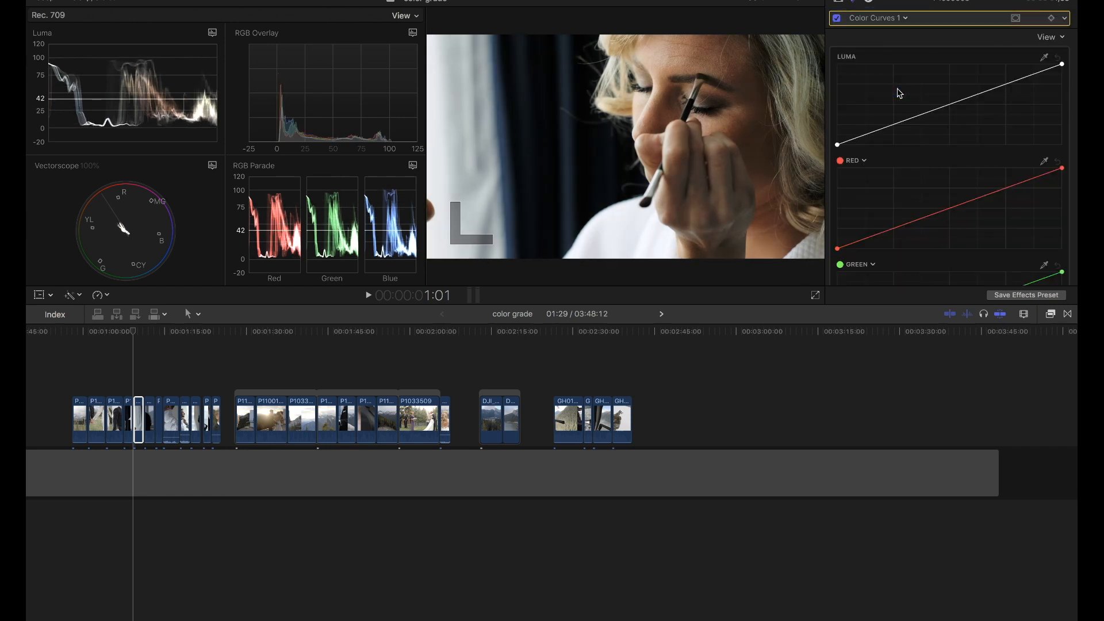
{"action": "left_click", "coordinate": [883, 129]}
{"action": "left_click_drag", "start_coordinate": [882, 129], "coordinate": [883, 131]}
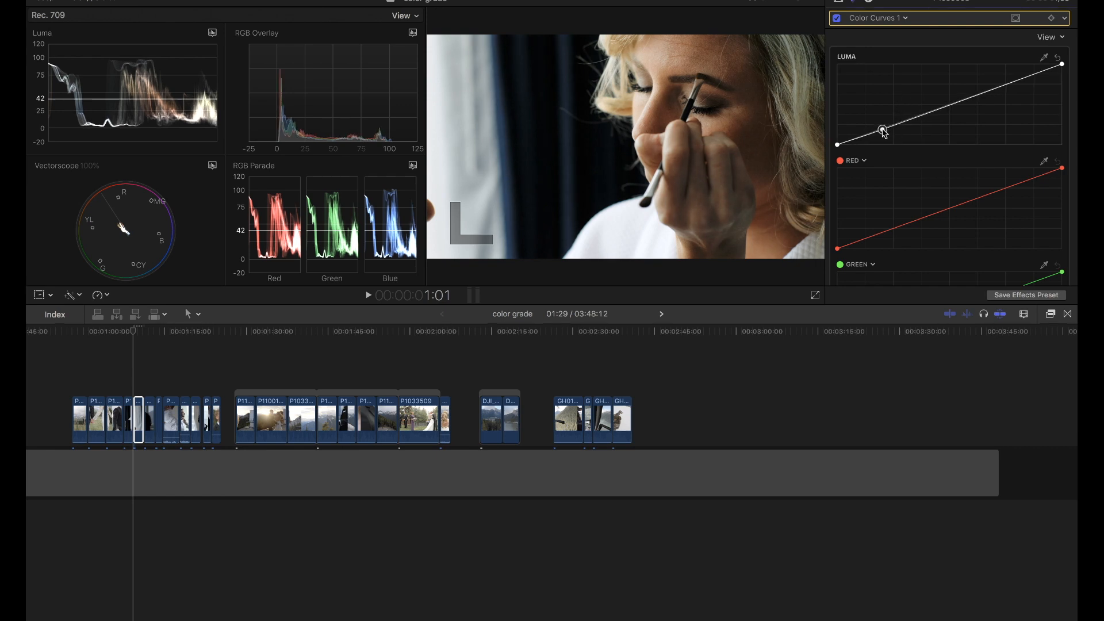
{"action": "left_click_drag", "start_coordinate": [996, 89], "coordinate": [996, 86]}
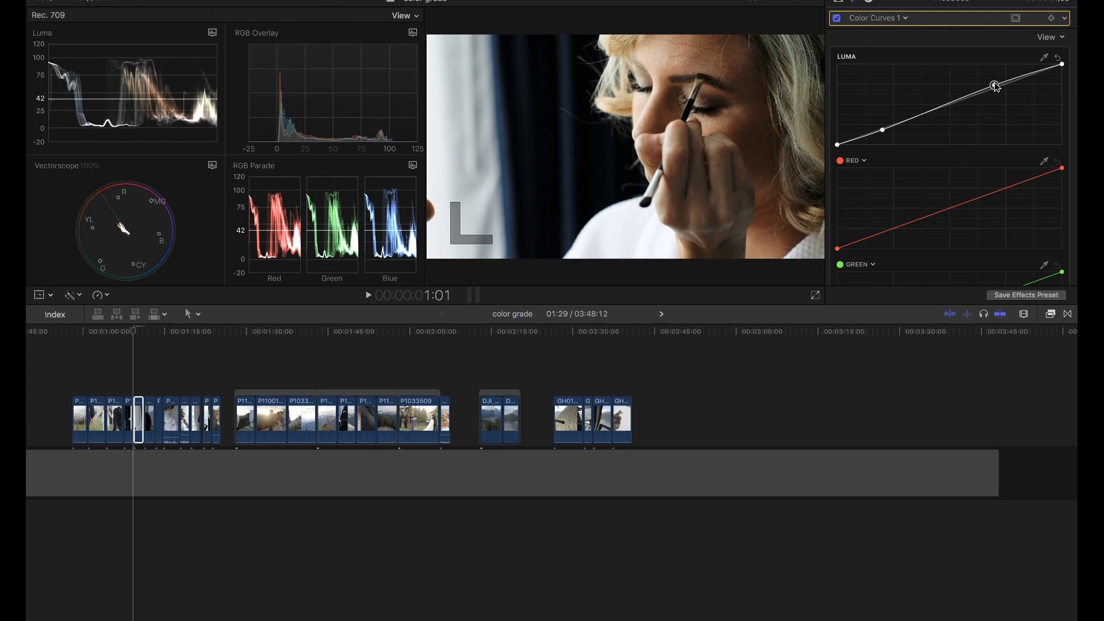
{"action": "left_click", "coordinate": [914, 117]}
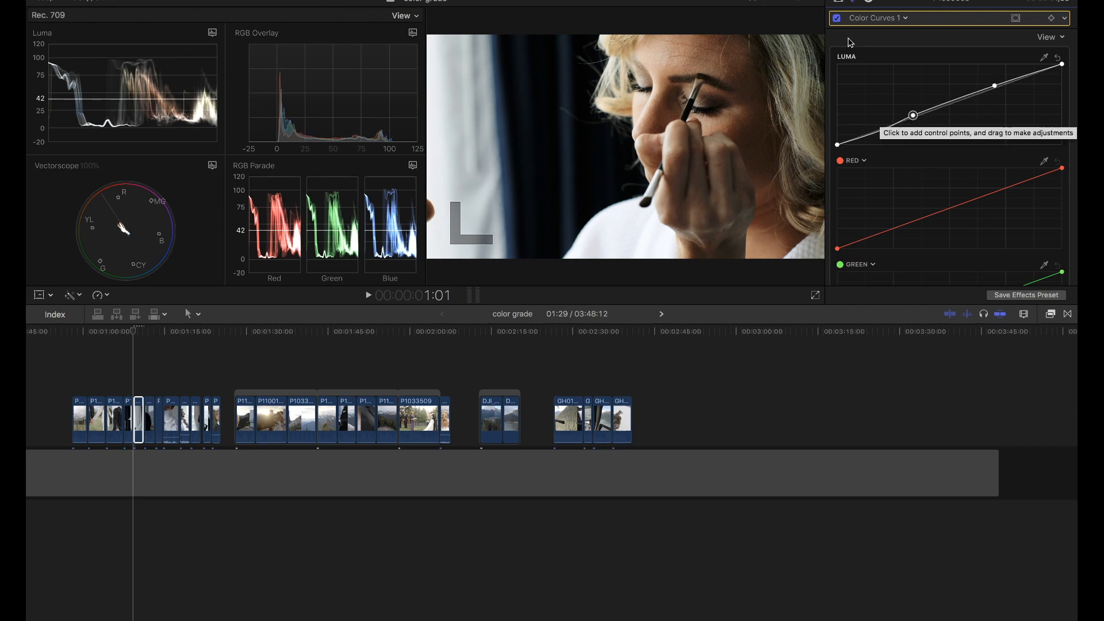
- Compare the makeup clip with and without its Color Curves correction
{"action": "left_click", "coordinate": [838, 20]}
{"action": "left_click", "coordinate": [838, 20]}
{"action": "left_click", "coordinate": [838, 19]}
{"action": "left_click", "coordinate": [838, 19]}
{"action": "left_click", "coordinate": [838, 19]}
{"action": "left_click", "coordinate": [838, 19]}
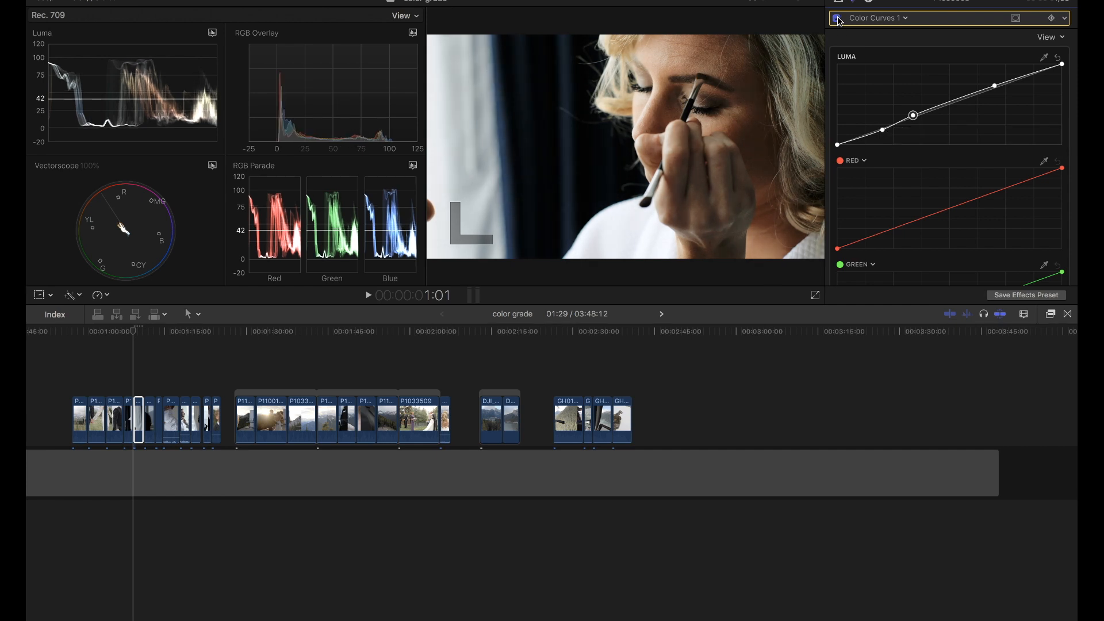
- Compare the makeup clip's graded and original looks by switching all of its effects off and on
{"action": "left_click", "coordinate": [875, 19]}
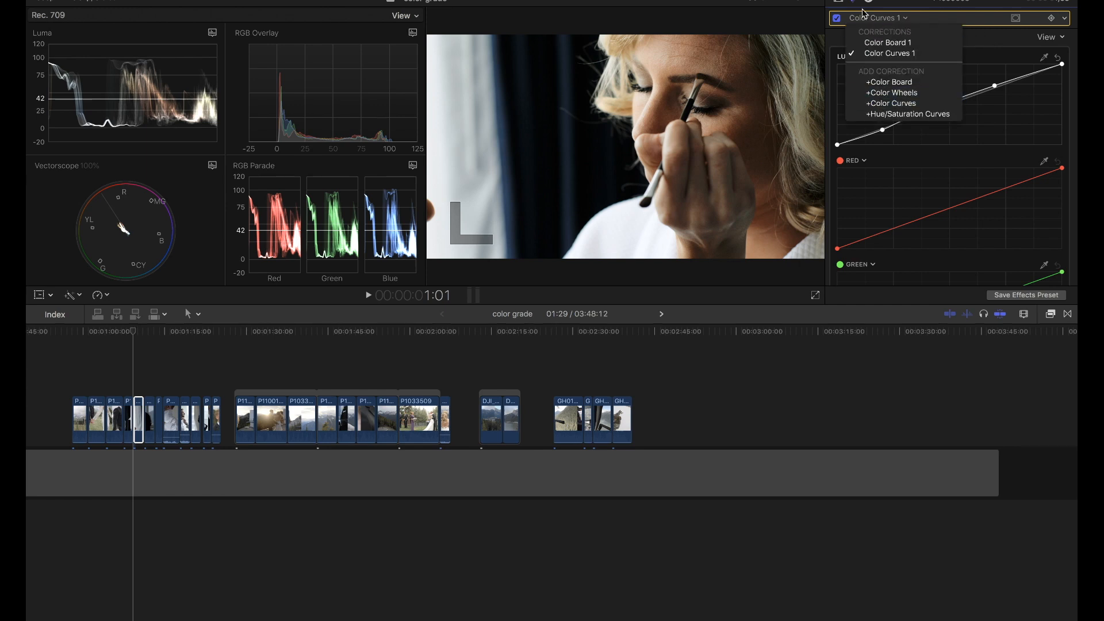
{"action": "left_click", "coordinate": [980, 22]}
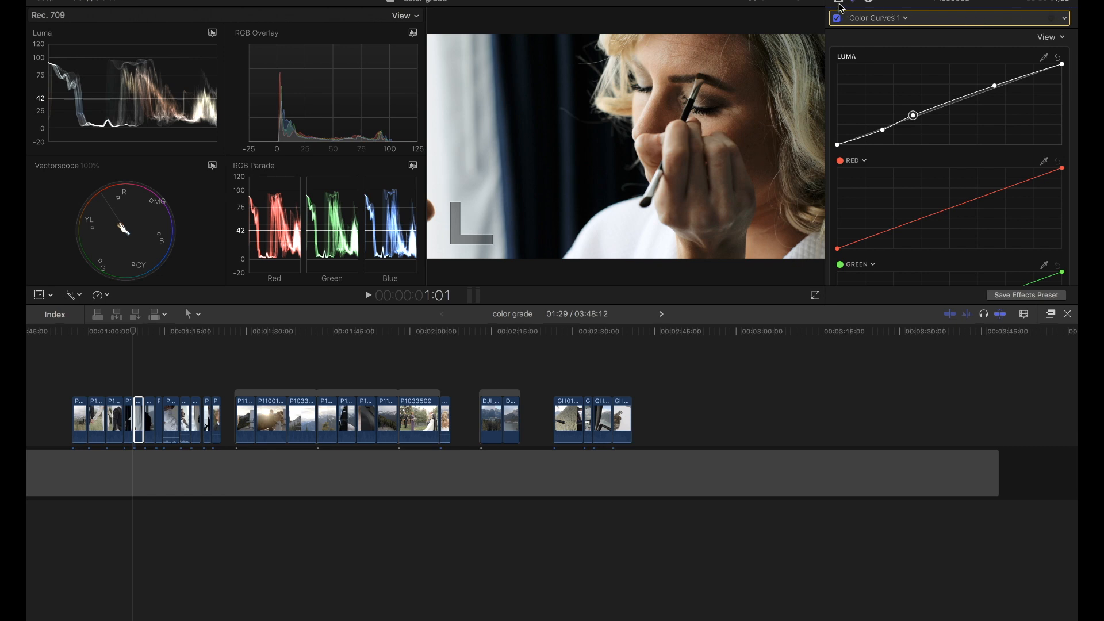
{"action": "left_click", "coordinate": [839, 3]}
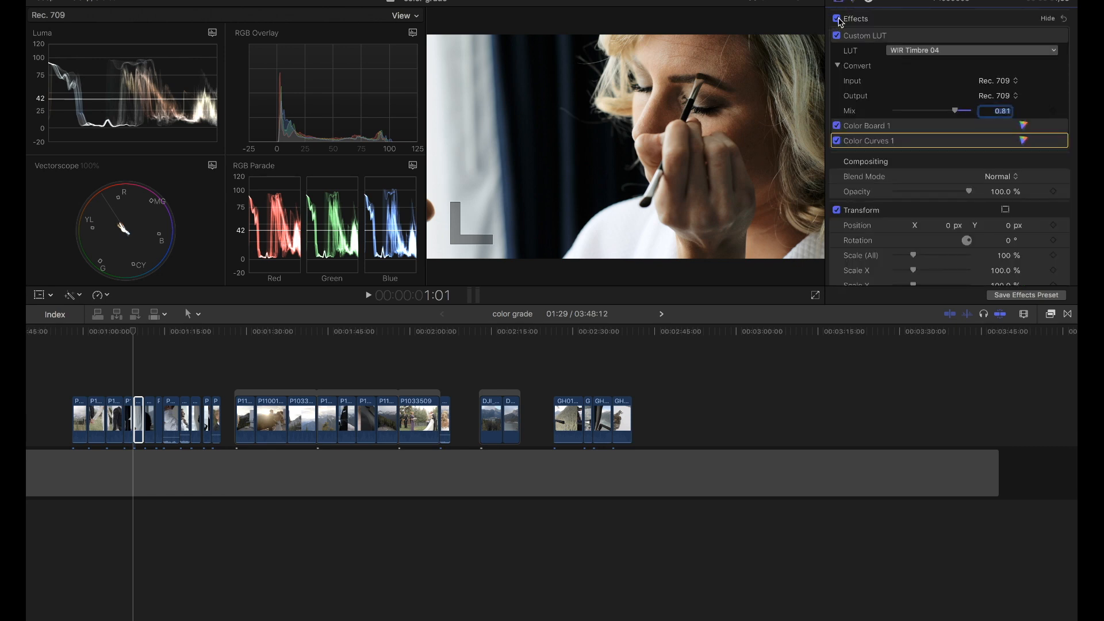
{"action": "left_click", "coordinate": [838, 19]}
{"action": "left_click", "coordinate": [838, 19]}
- Apply a Custom LUT to the window silhouette clip, using WIR Timbre 04 at a mix of 0.8
{"action": "left_click", "coordinate": [144, 332]}
{"action": "left_click", "coordinate": [148, 412]}
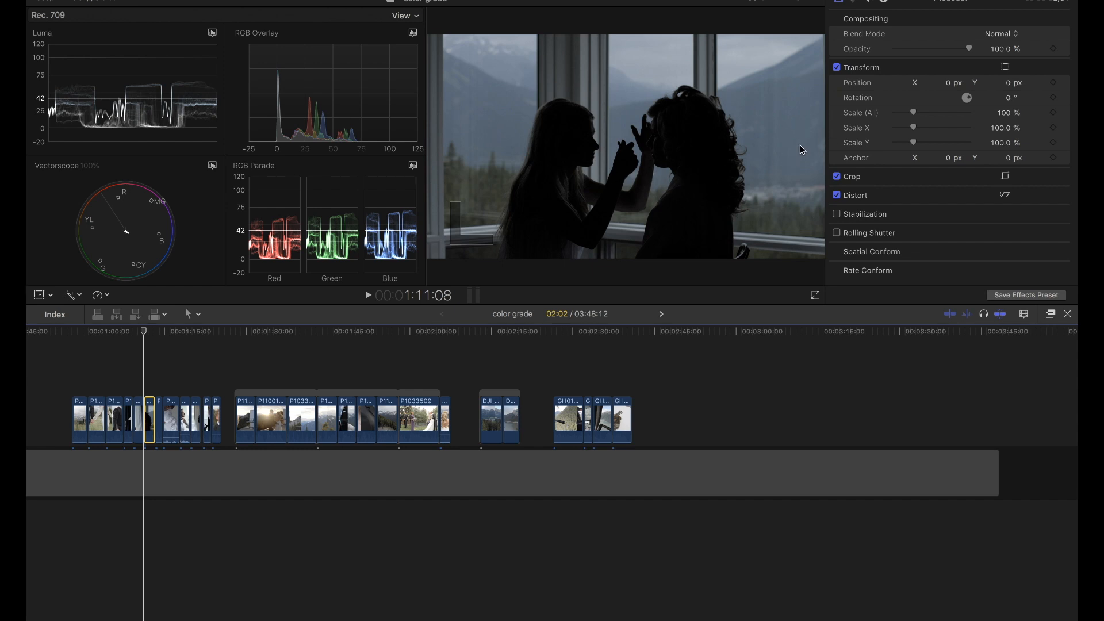
{"action": "left_click", "coordinate": [1052, 314]}
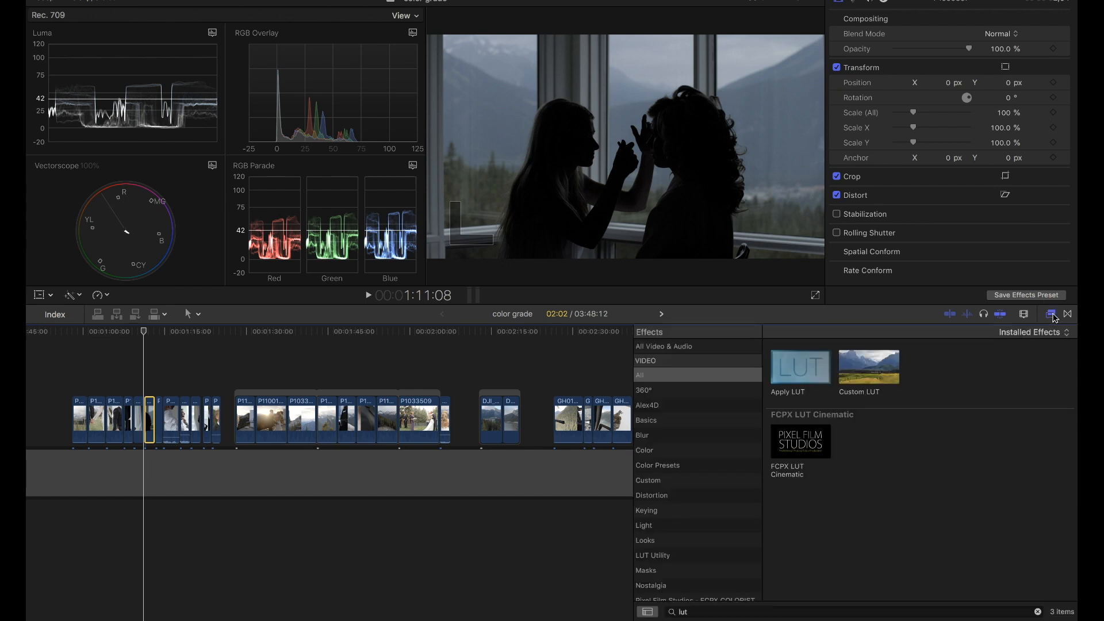
{"action": "double_click", "coordinate": [886, 371]}
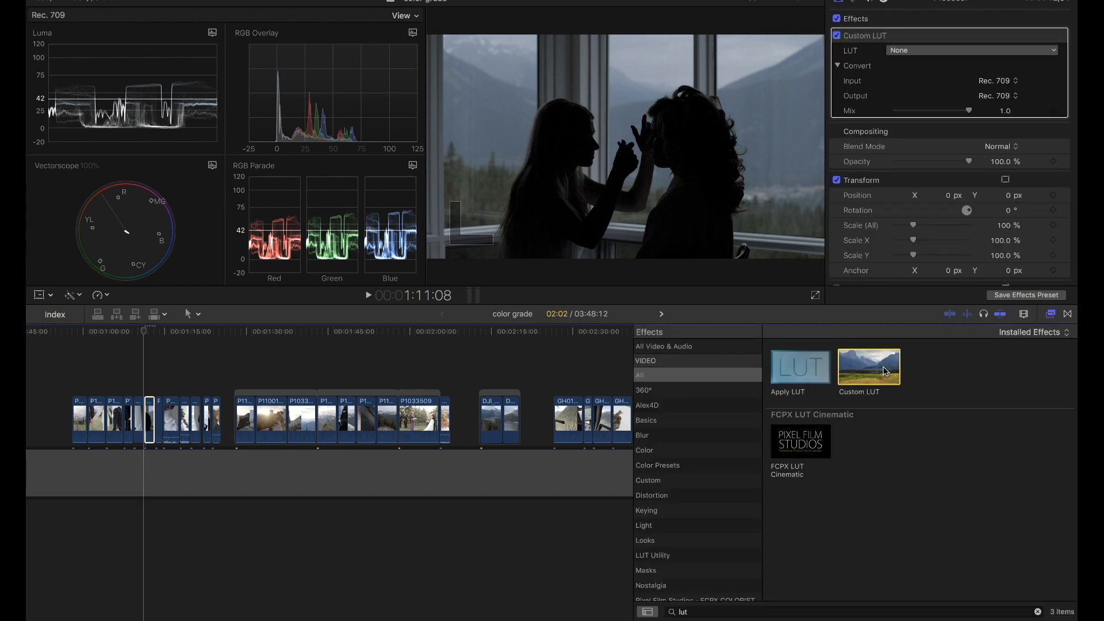
{"action": "left_click", "coordinate": [1052, 316]}
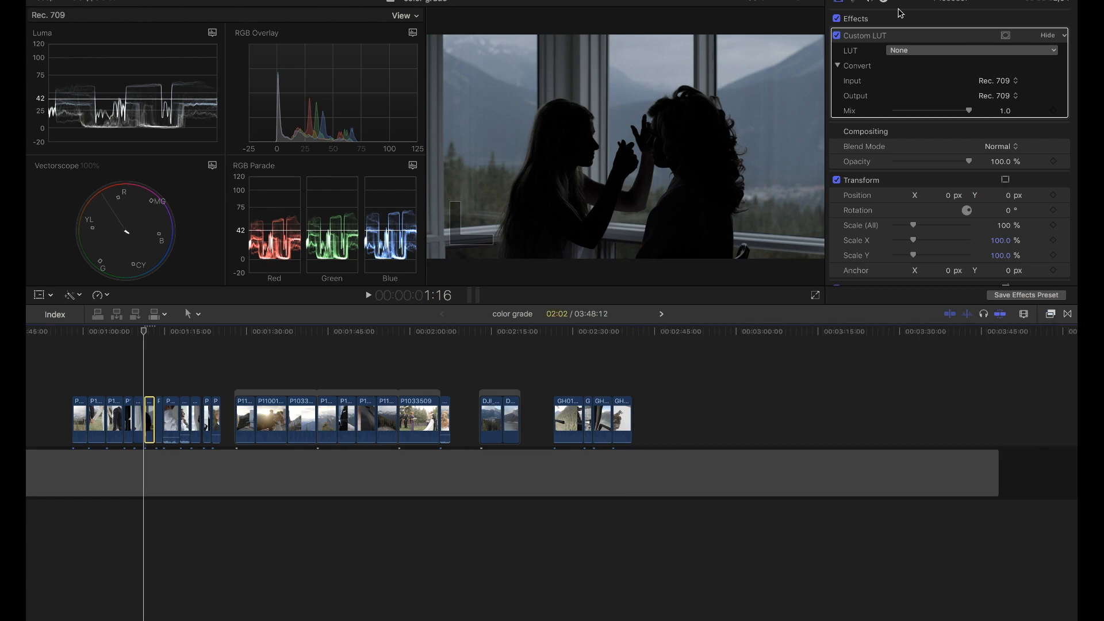
{"action": "left_click", "coordinate": [923, 50]}
{"action": "mouse_move", "coordinate": [923, 142]}
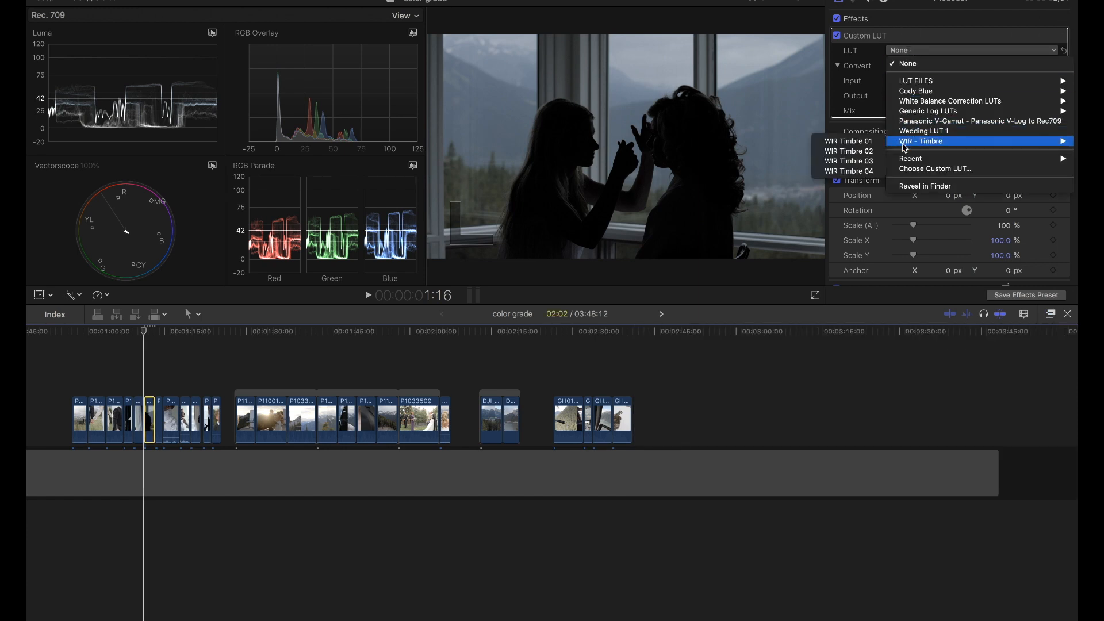
{"action": "left_click", "coordinate": [869, 171]}
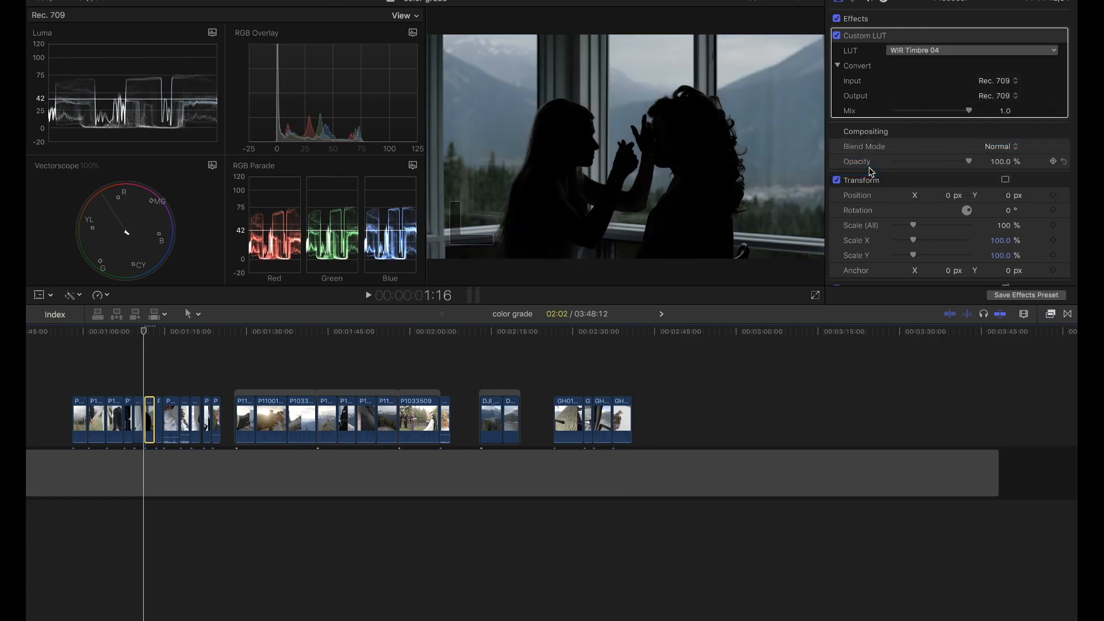
{"action": "left_click_drag", "start_coordinate": [969, 110], "coordinate": [1028, 107]}
- Add a Color Board to the silhouette clip with exposure at 54% highlights, 36% midtones and -8% shadows, and master saturation at 56%
{"action": "key", "text": "super+6"}
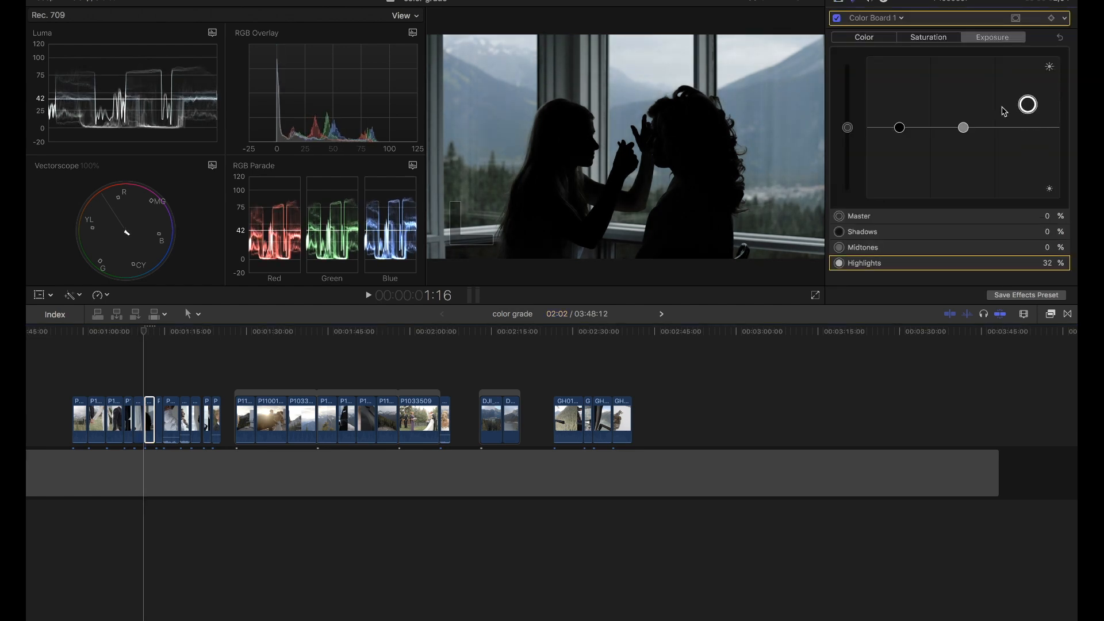
{"action": "left_click_drag", "start_coordinate": [900, 128], "coordinate": [952, 108]}
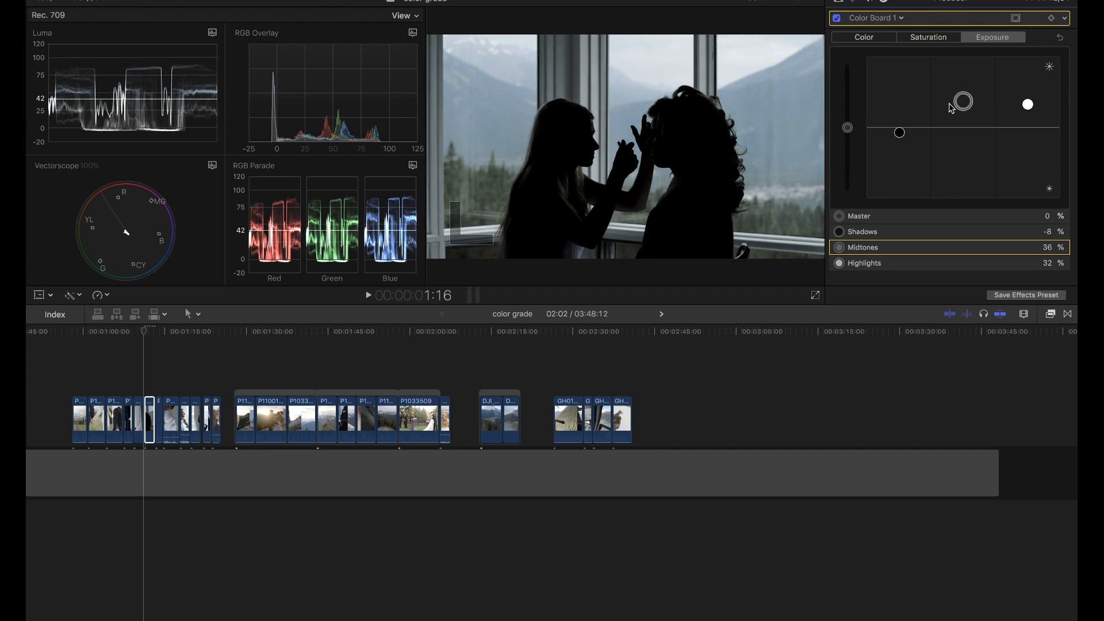
{"action": "left_click_drag", "start_coordinate": [1028, 104], "coordinate": [1028, 88]}
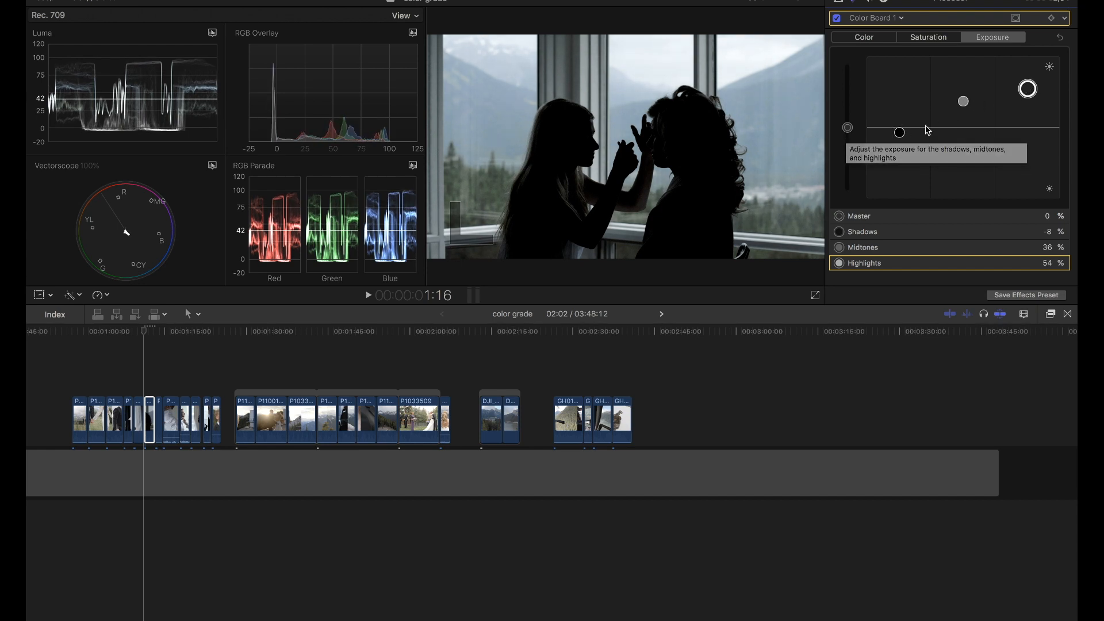
{"action": "left_click", "coordinate": [931, 38]}
{"action": "left_click_drag", "start_coordinate": [848, 127], "coordinate": [847, 86]}
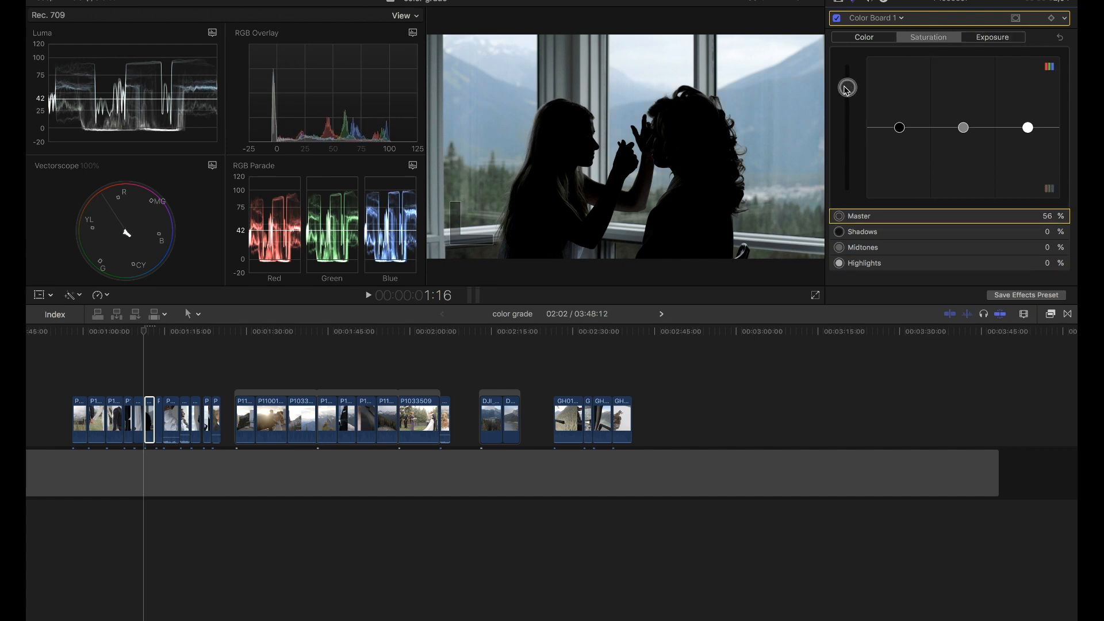
- Add Color Curves to the silhouette clip and form a gentle luma S-curve with lowered shadows, raised highlights and a midtone point
{"action": "left_click", "coordinate": [873, 17]}
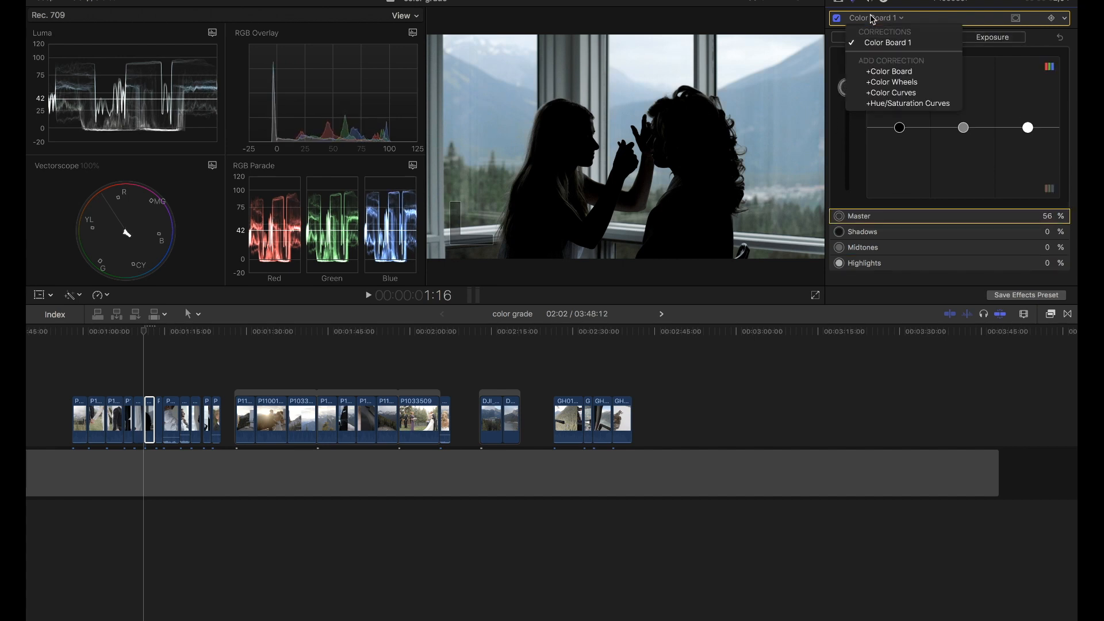
{"action": "left_click", "coordinate": [891, 92]}
{"action": "left_click_drag", "start_coordinate": [892, 126], "coordinate": [893, 129]}
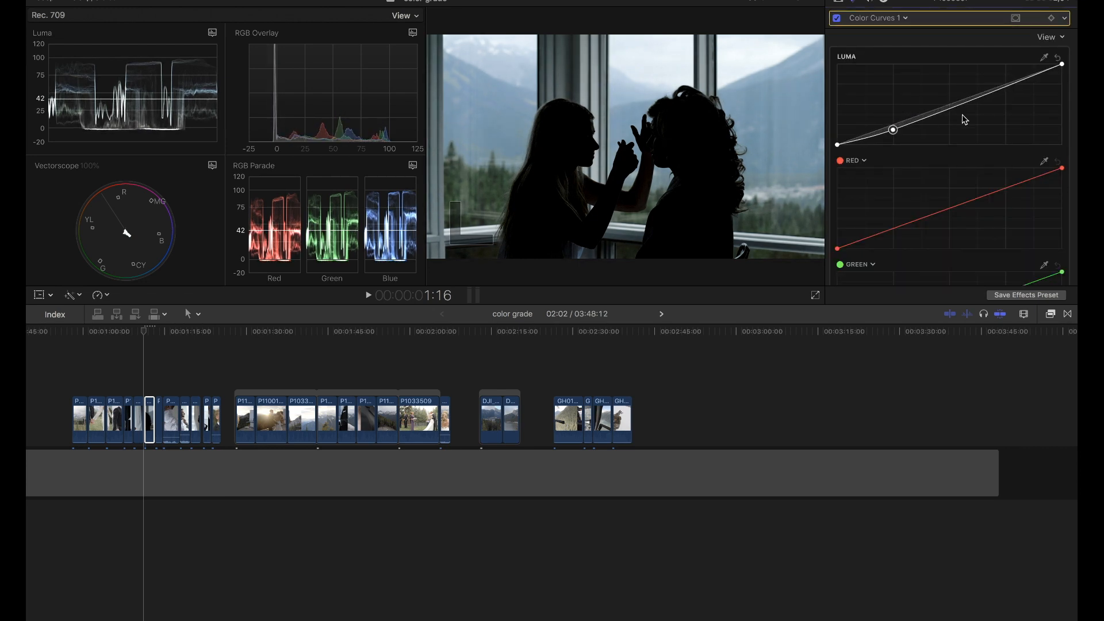
{"action": "left_click_drag", "start_coordinate": [999, 94], "coordinate": [998, 85]}
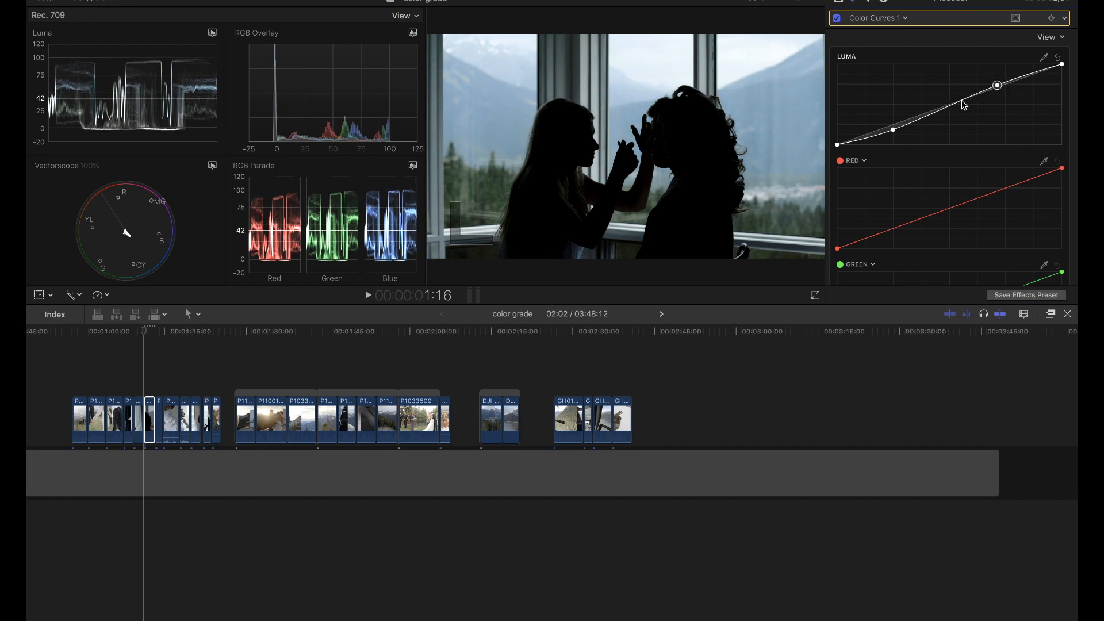
{"action": "left_click_drag", "start_coordinate": [943, 108], "coordinate": [943, 107]}
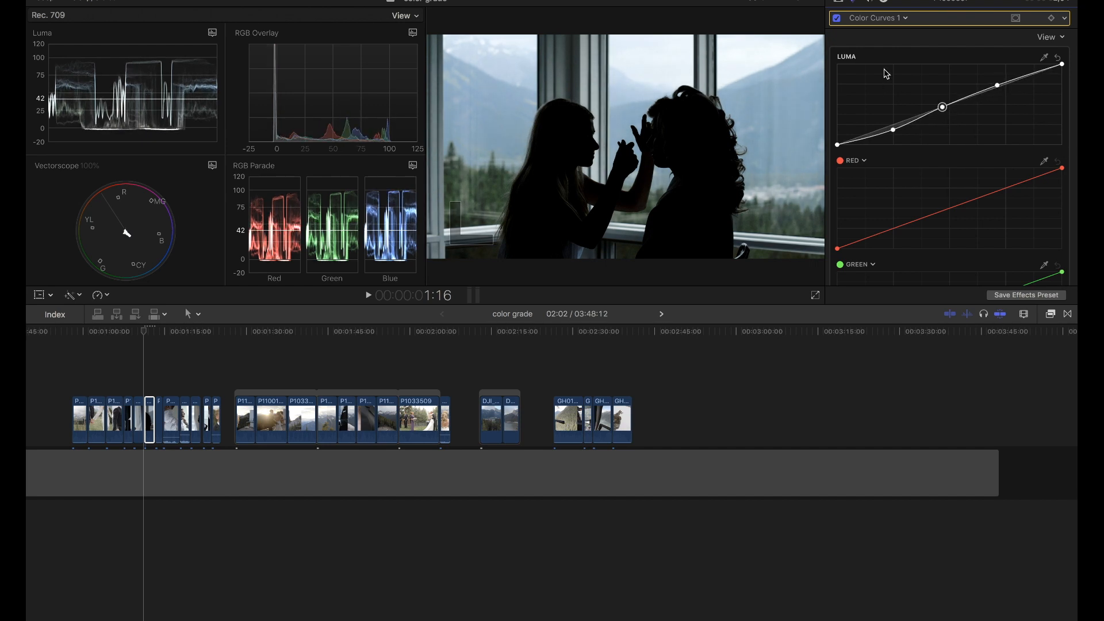
- Add Hue/Saturation Curves to the silhouette clip, sample the trees for Hue vs Sat and raise the saturation of that green
{"action": "left_click", "coordinate": [882, 19]}
{"action": "left_click", "coordinate": [859, 148]}
{"action": "left_click", "coordinate": [1046, 161]}
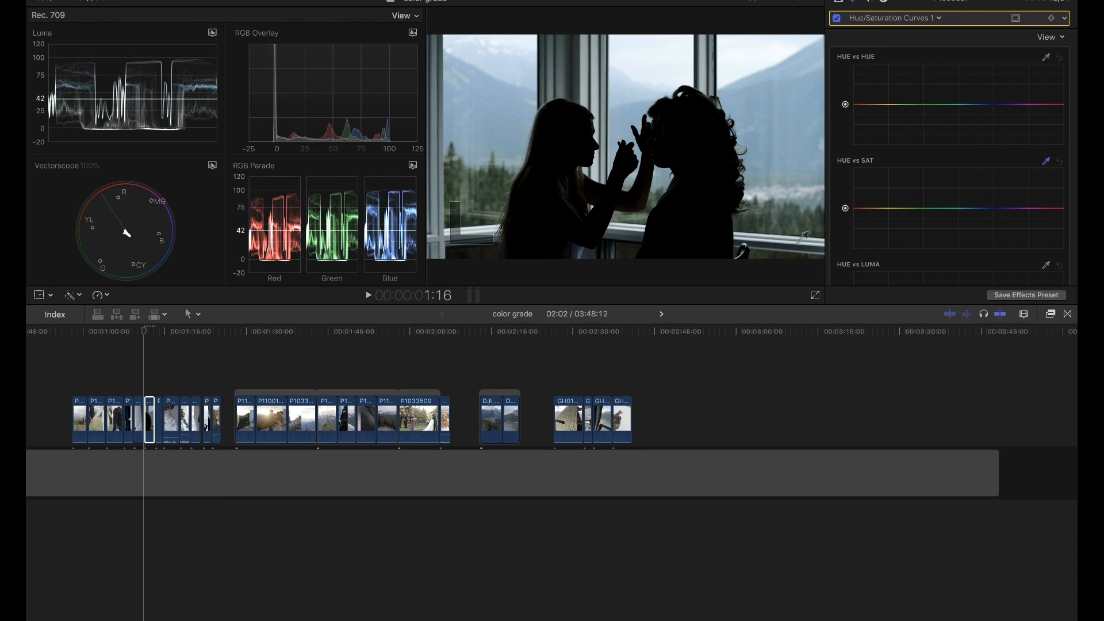
{"action": "left_click", "coordinate": [786, 225]}
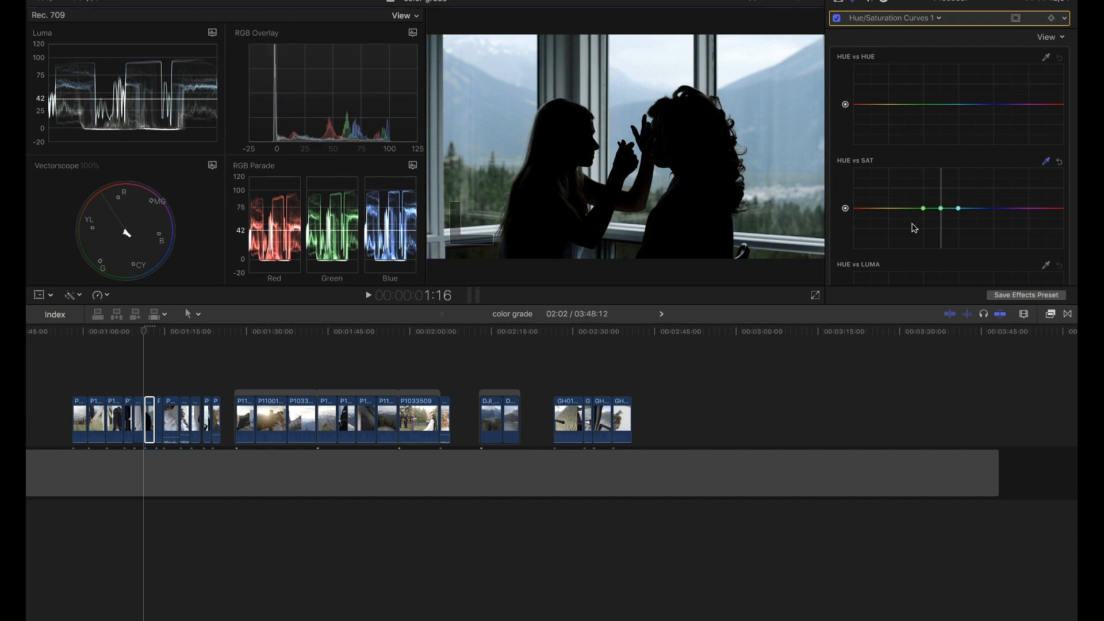
{"action": "left_click_drag", "start_coordinate": [941, 209], "coordinate": [936, 185]}
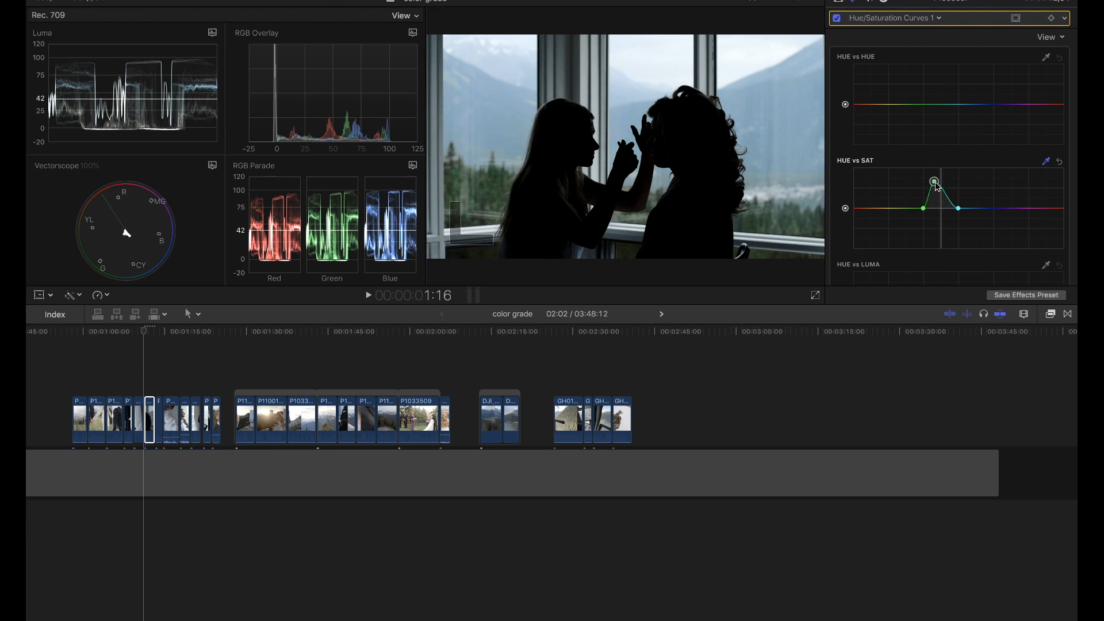
- Compare the silhouette clip with and without its Hue/Saturation Curves, and with all of its effects off and on
{"action": "left_click", "coordinate": [837, 18]}
{"action": "left_click", "coordinate": [837, 19]}
{"action": "left_click", "coordinate": [838, 19]}
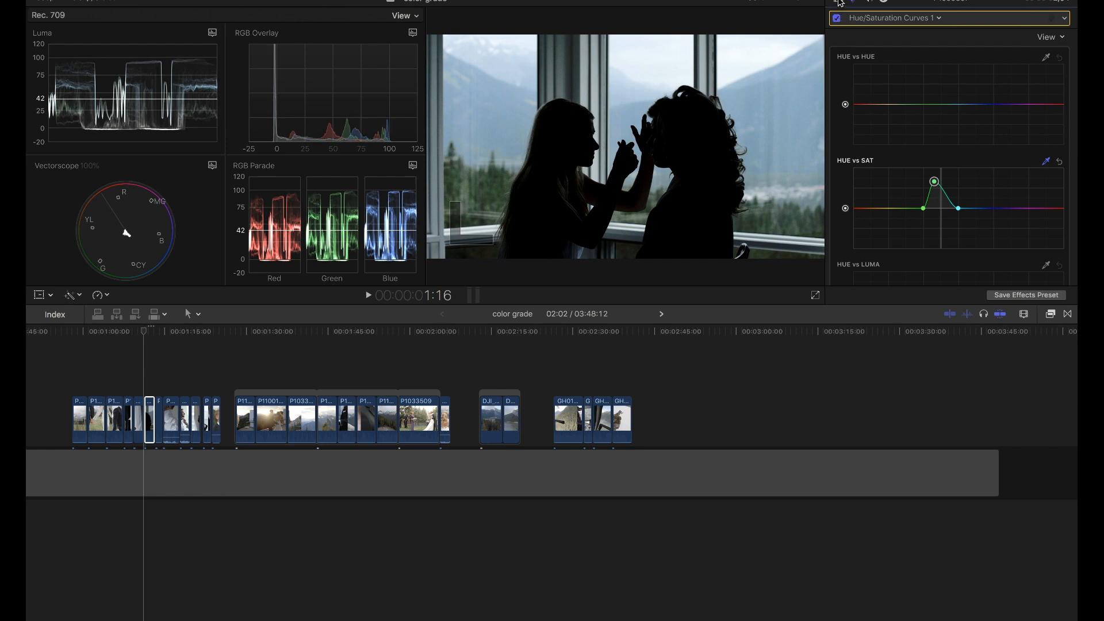
{"action": "left_click", "coordinate": [839, 2]}
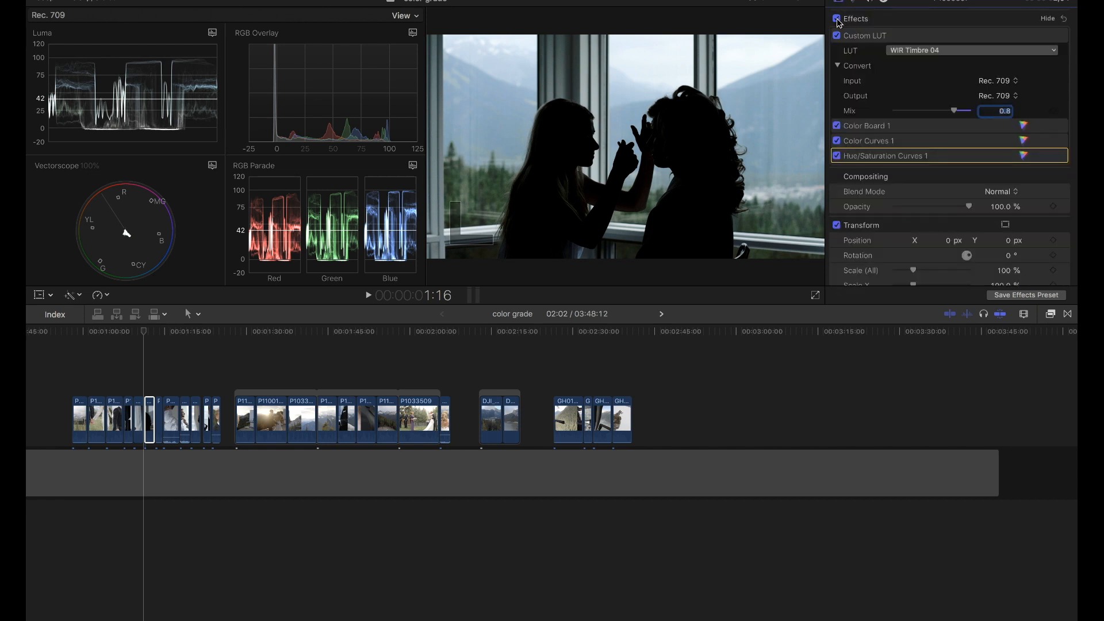
{"action": "left_click", "coordinate": [837, 19]}
{"action": "left_click", "coordinate": [837, 19]}
{"action": "left_click", "coordinate": [836, 19]}
{"action": "left_click", "coordinate": [837, 19]}
- Apply a Custom LUT effect to the bride's mountain-view portrait clip, using WIR Timbre 04 with a mix of 0.81
{"action": "left_click", "coordinate": [180, 420]}
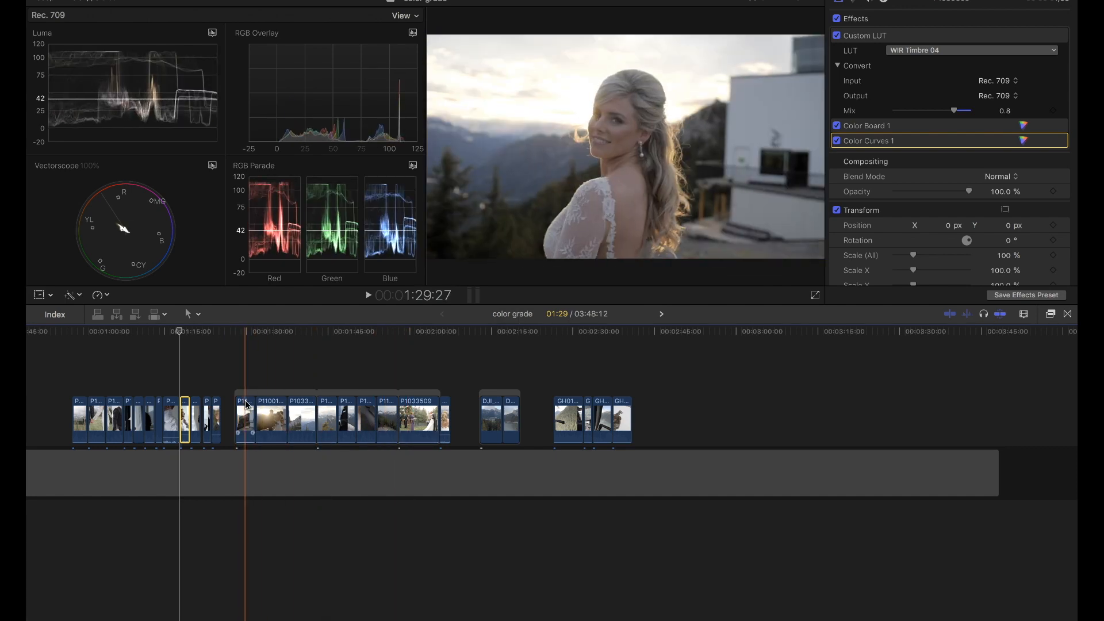
{"action": "left_click", "coordinate": [244, 419]}
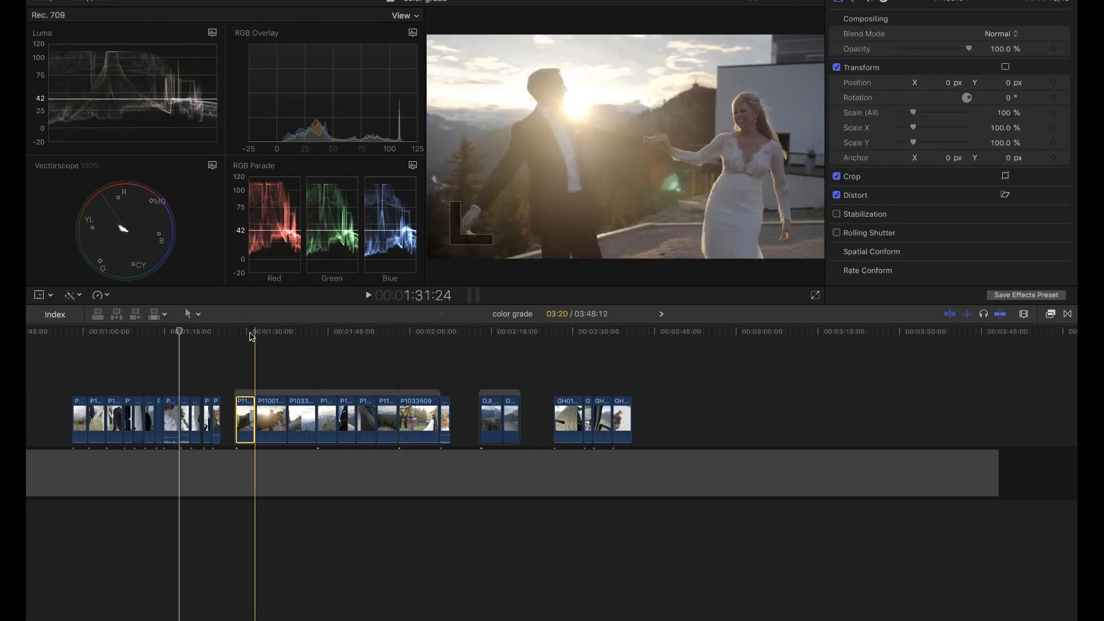
{"action": "left_click", "coordinate": [246, 332]}
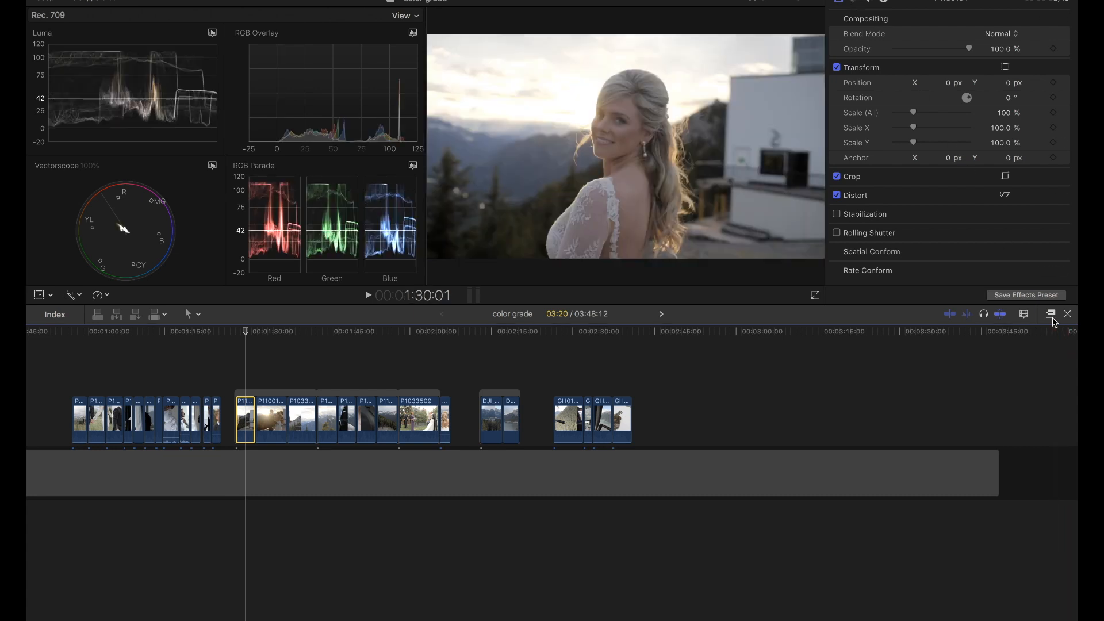
{"action": "left_click", "coordinate": [1050, 314]}
{"action": "double_click", "coordinate": [871, 368]}
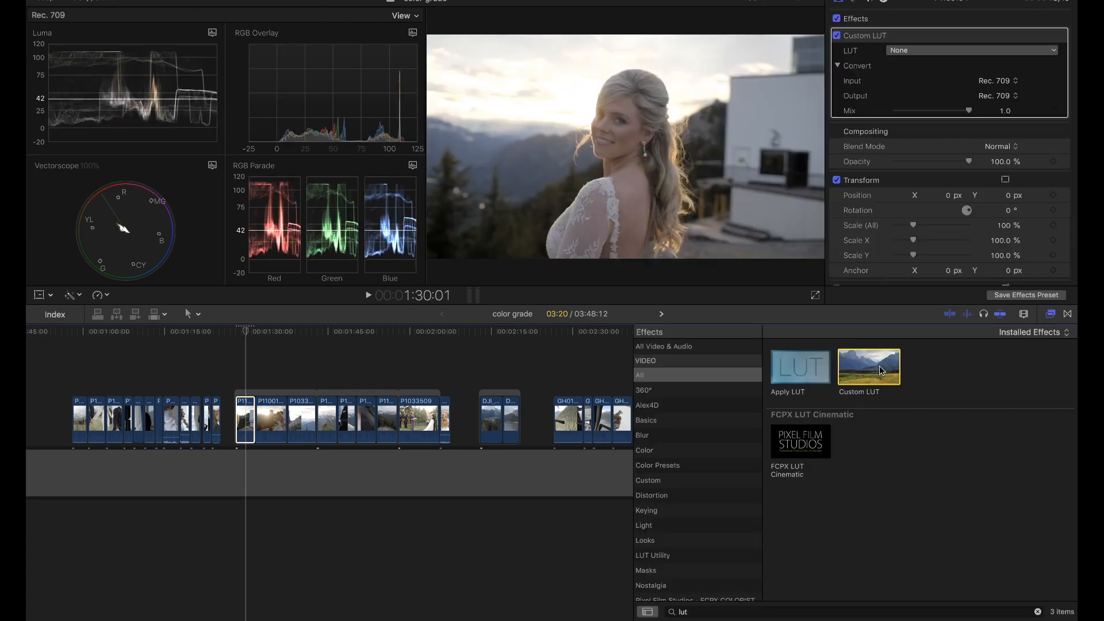
{"action": "left_click", "coordinate": [1050, 314]}
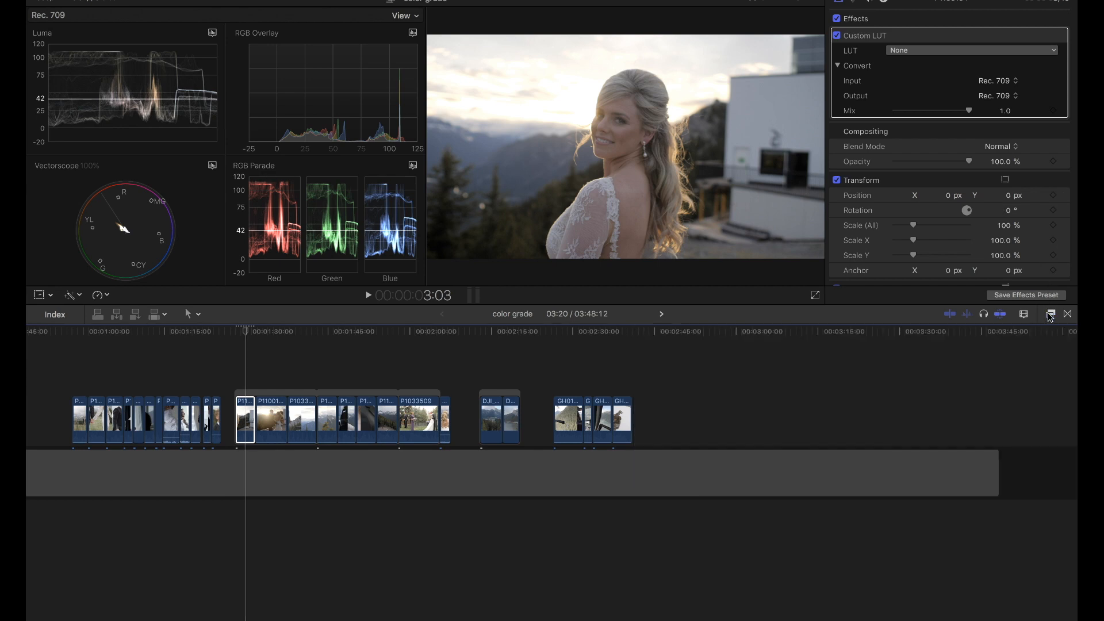
{"action": "left_click", "coordinate": [941, 52]}
{"action": "mouse_move", "coordinate": [944, 144]}
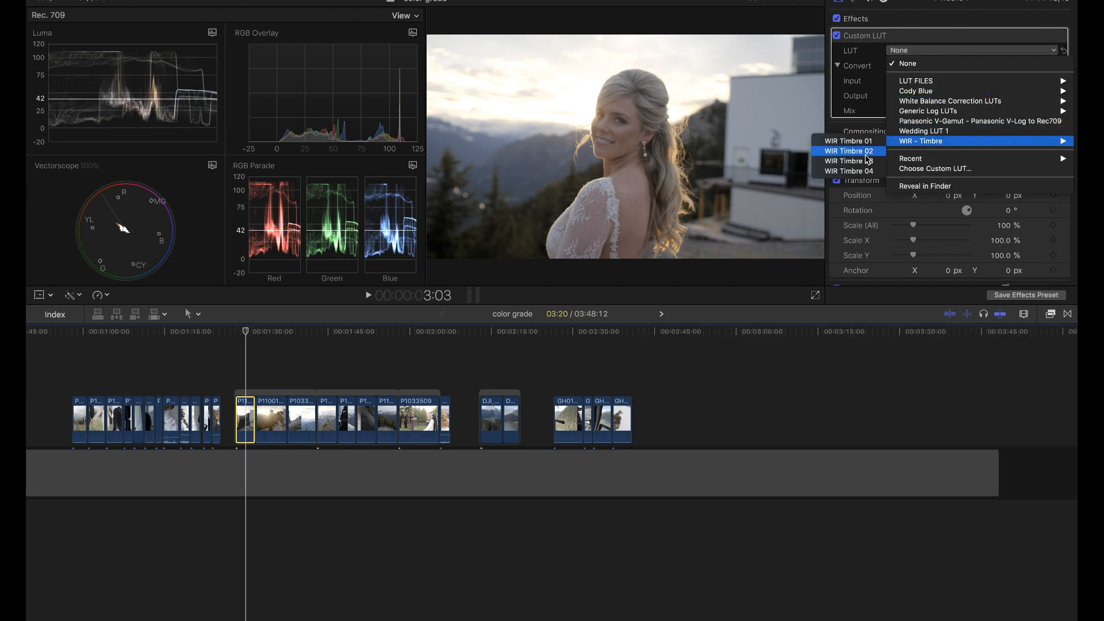
{"action": "left_click", "coordinate": [849, 171]}
{"action": "left_click_drag", "start_coordinate": [969, 110], "coordinate": [956, 110]}
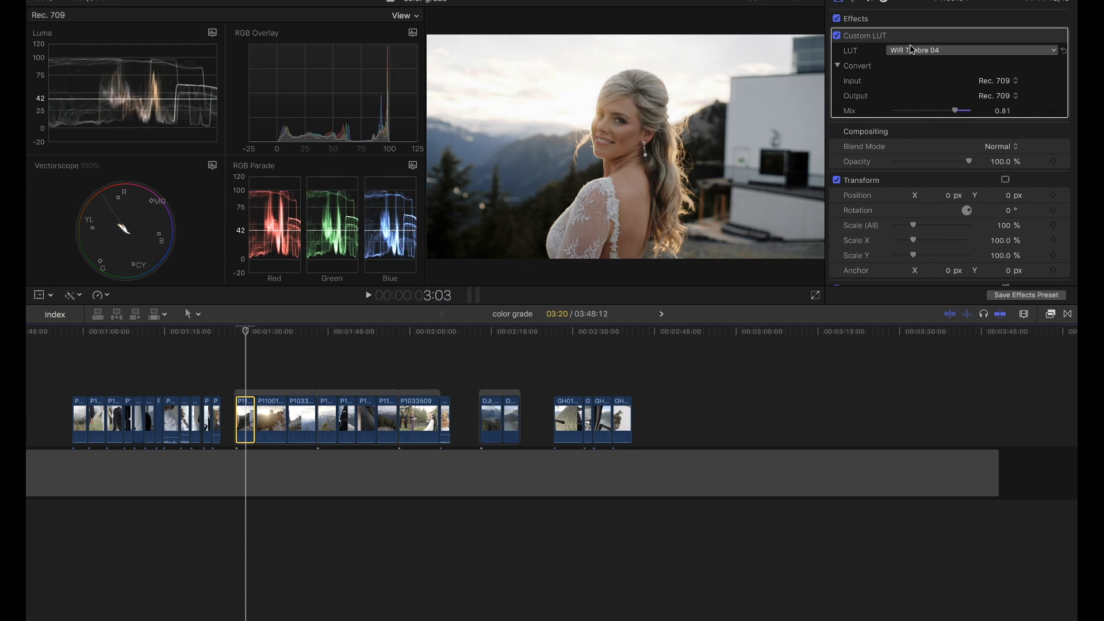
- Add a Color Board to the bride clip with slightly raised exposure midtones and master saturation at 43%
{"action": "left_click", "coordinate": [855, 2]}
{"action": "left_click", "coordinate": [995, 38]}
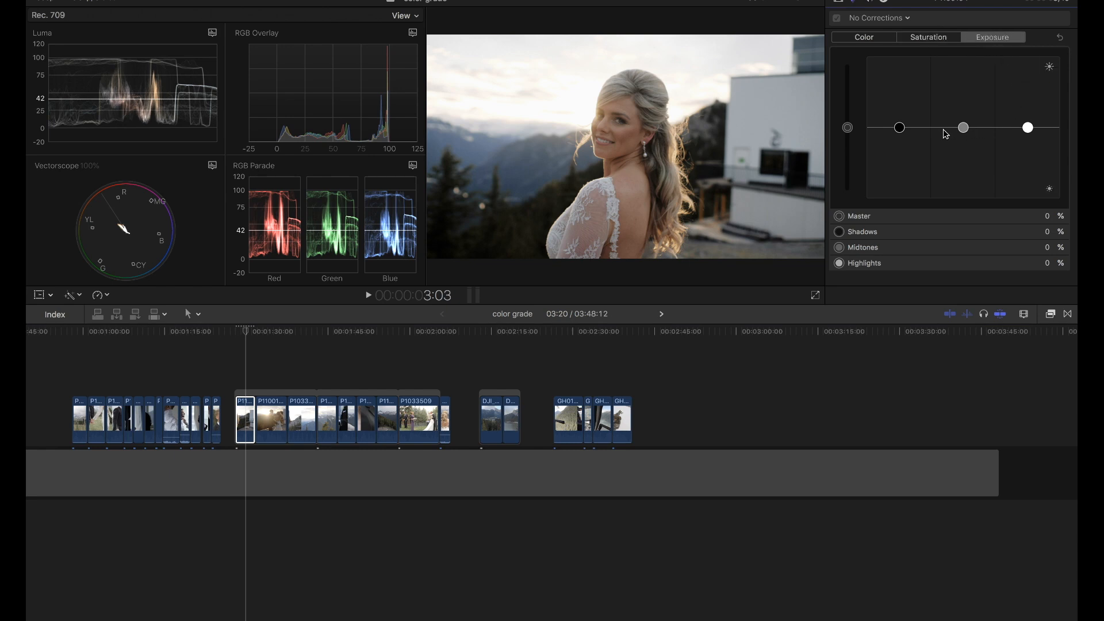
{"action": "left_click", "coordinate": [1028, 127]}
{"action": "left_click_drag", "start_coordinate": [963, 128], "coordinate": [961, 119]}
{"action": "left_click", "coordinate": [901, 128]}
{"action": "left_click", "coordinate": [924, 38]}
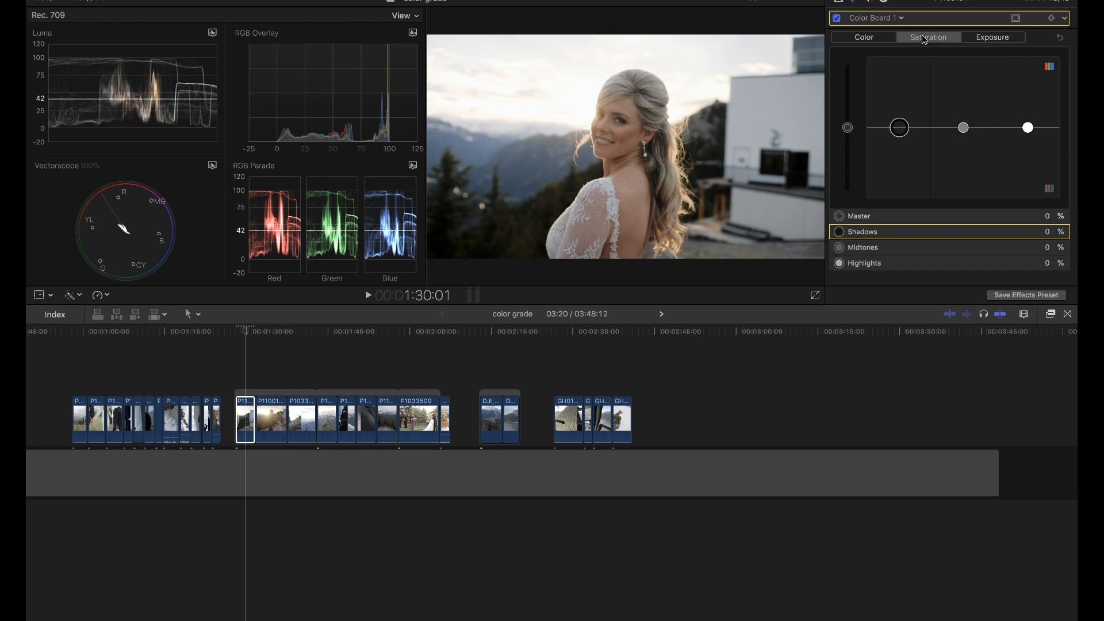
{"action": "left_click_drag", "start_coordinate": [849, 128], "coordinate": [851, 98]}
- Add Color Curves to the bride clip and shape the luma curve with slightly raised highlights plus shadow and lower-midtone points
{"action": "left_click", "coordinate": [879, 18]}
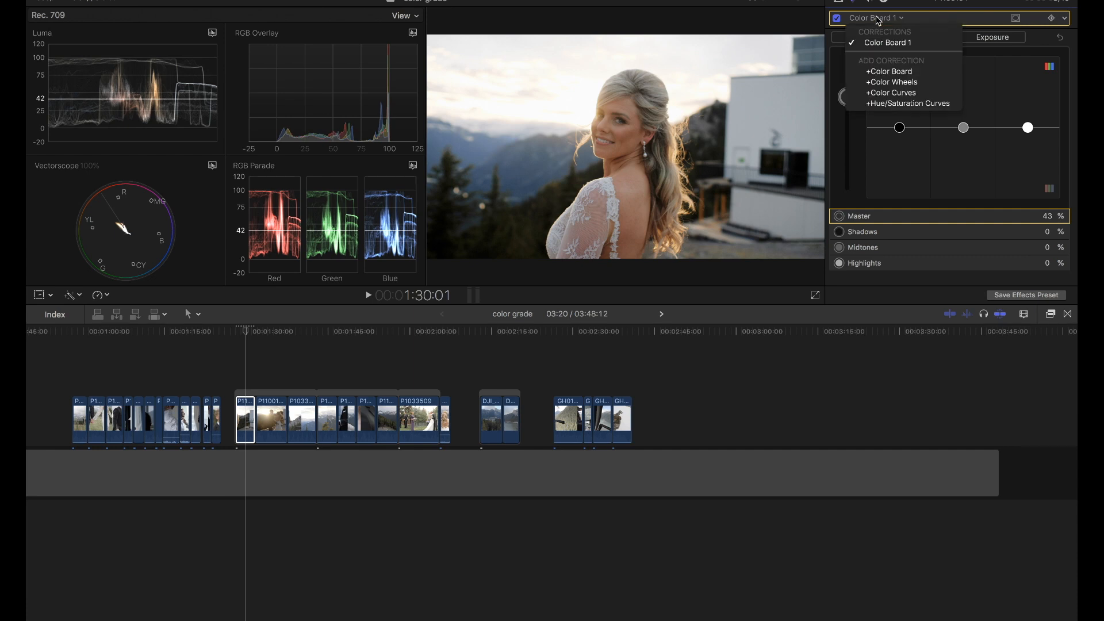
{"action": "left_click", "coordinate": [887, 95]}
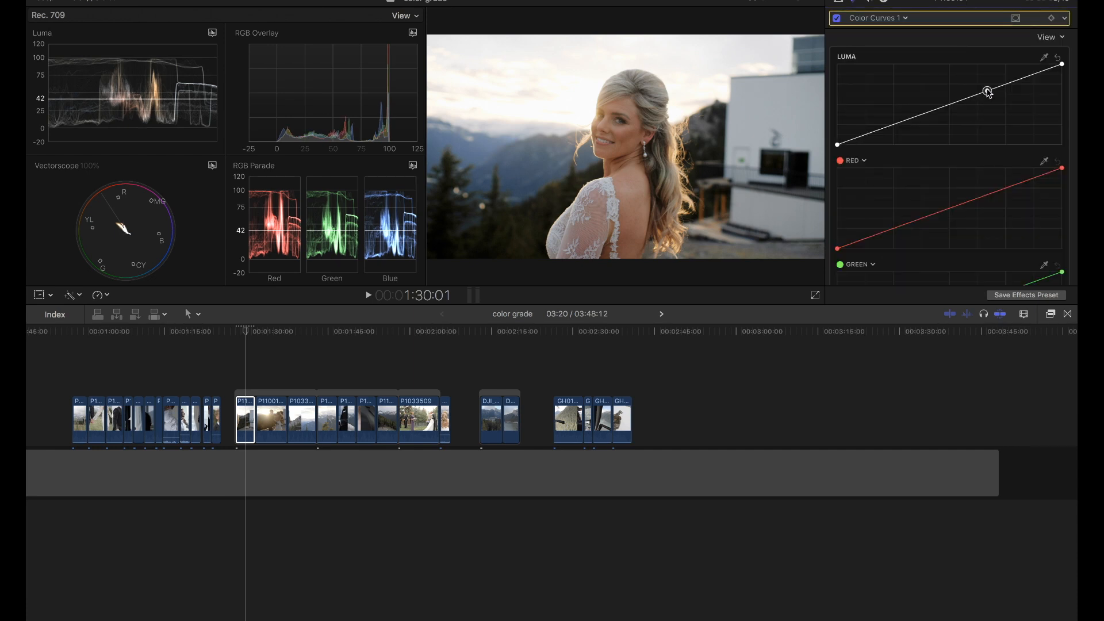
{"action": "left_click", "coordinate": [987, 89]}
{"action": "left_click", "coordinate": [875, 130]}
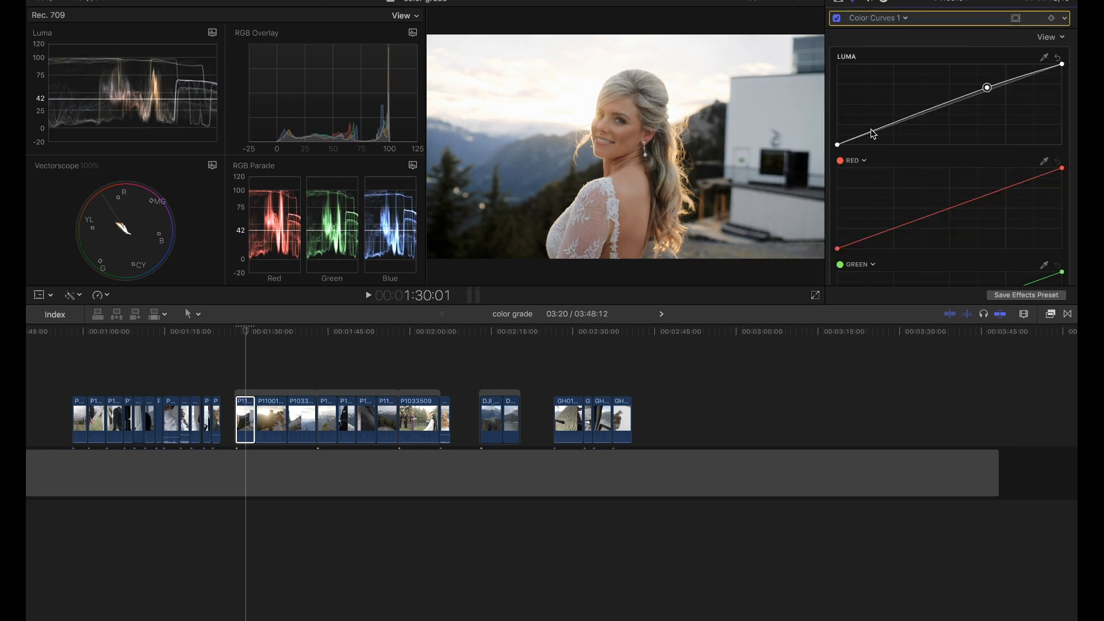
{"action": "left_click", "coordinate": [908, 119]}
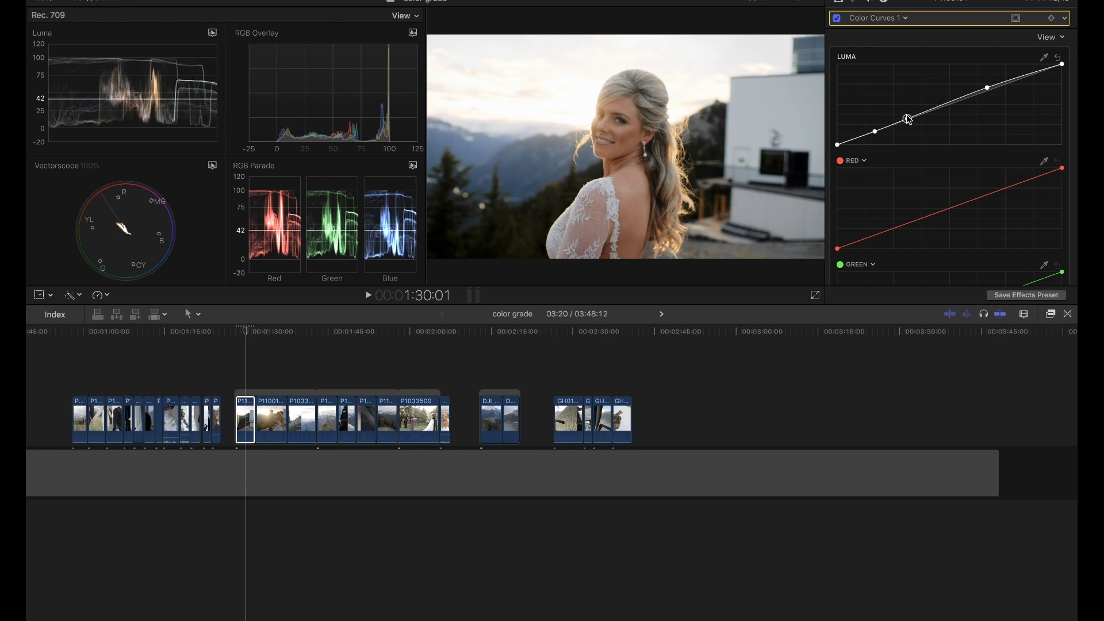
- Play back the graded bride clip and compare it with all of its effects off and on
{"action": "left_click", "coordinate": [238, 371]}
{"action": "key", "text": "space"}
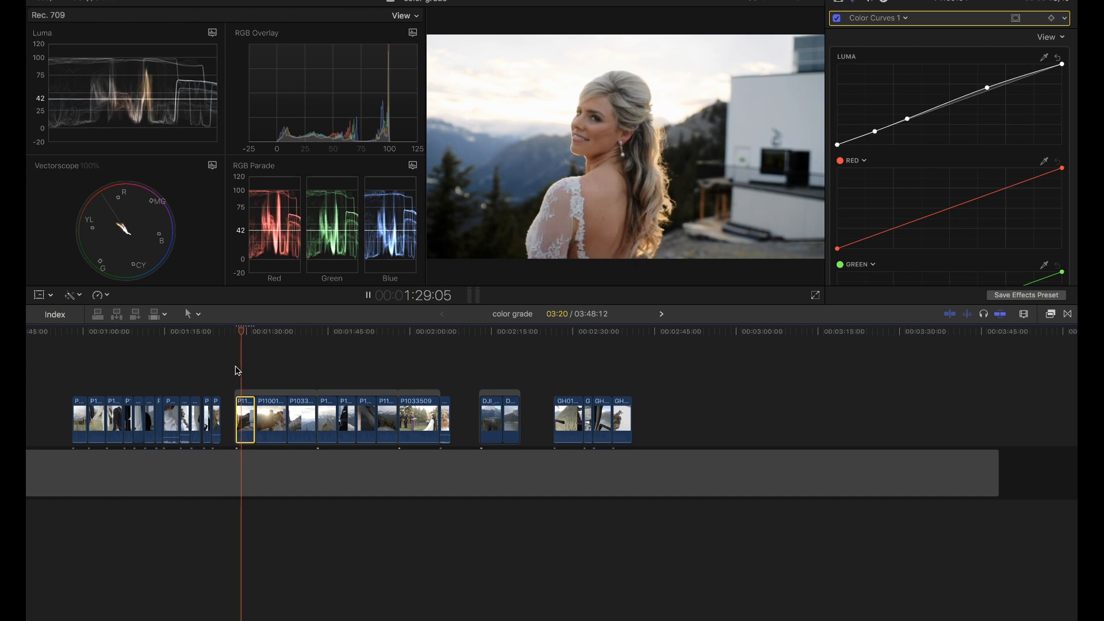
{"action": "key", "text": "space"}
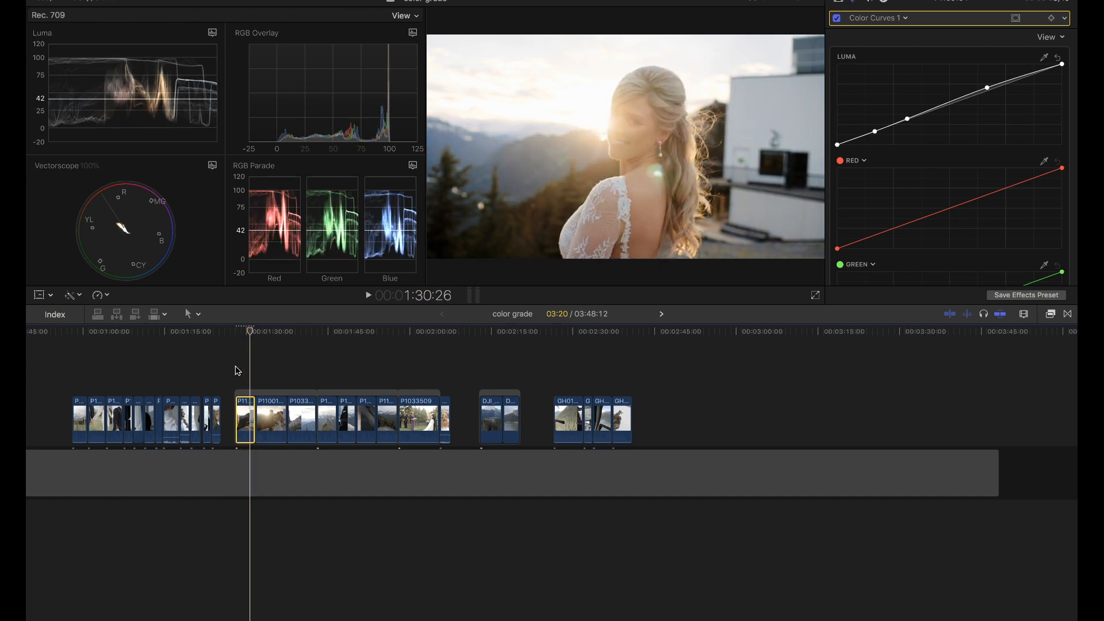
{"action": "left_click", "coordinate": [840, 3]}
{"action": "left_click", "coordinate": [837, 19]}
{"action": "left_click", "coordinate": [837, 19]}
{"action": "left_click", "coordinate": [837, 19]}
{"action": "left_click", "coordinate": [837, 19]}
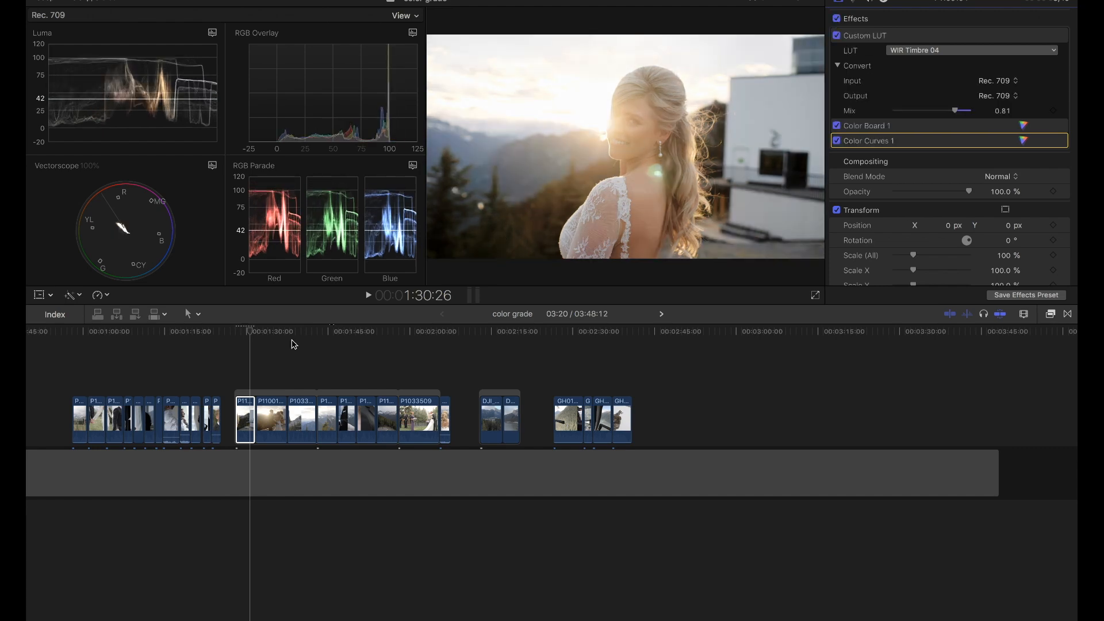
- Apply a Custom LUT effect with WIR Timbre 04 to the snowy mountain landscape clip
{"action": "left_click", "coordinate": [386, 334]}
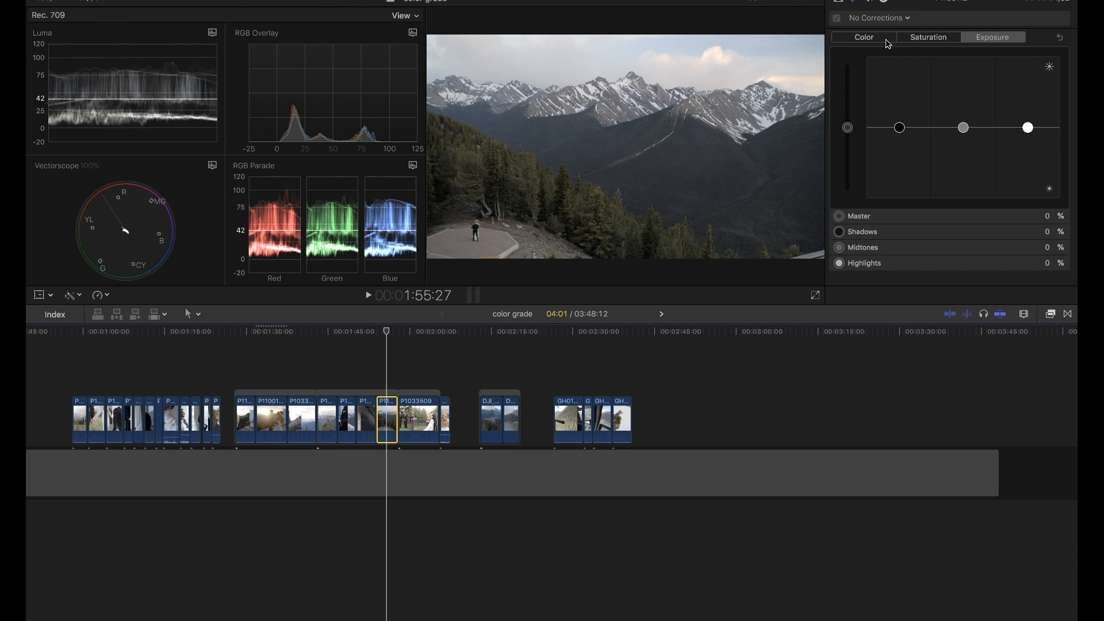
{"action": "left_click", "coordinate": [1056, 316]}
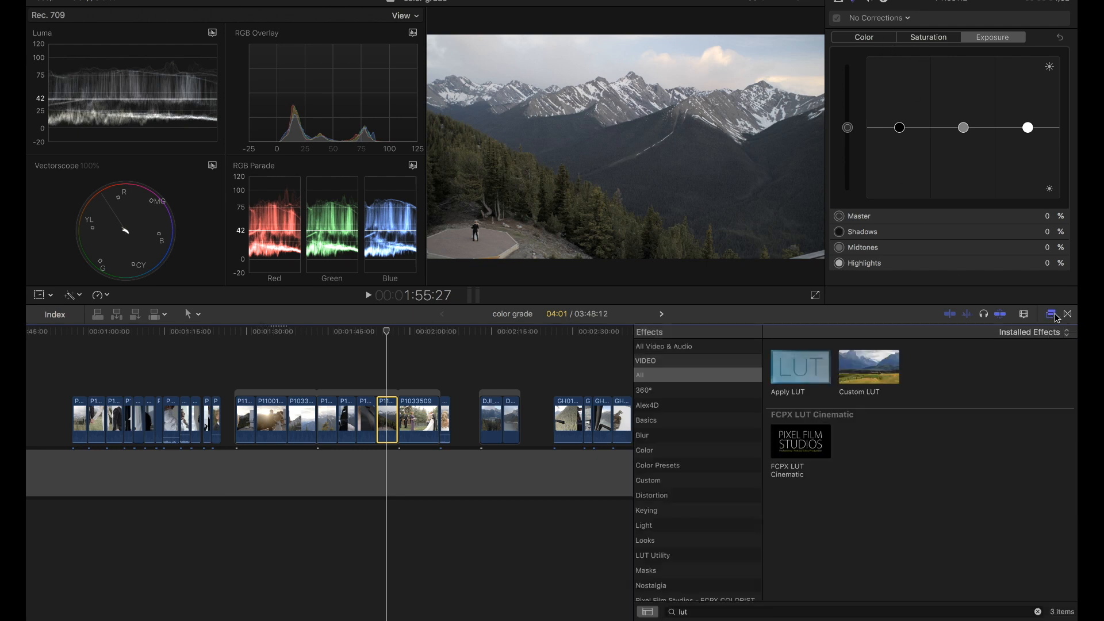
{"action": "left_click", "coordinate": [874, 380]}
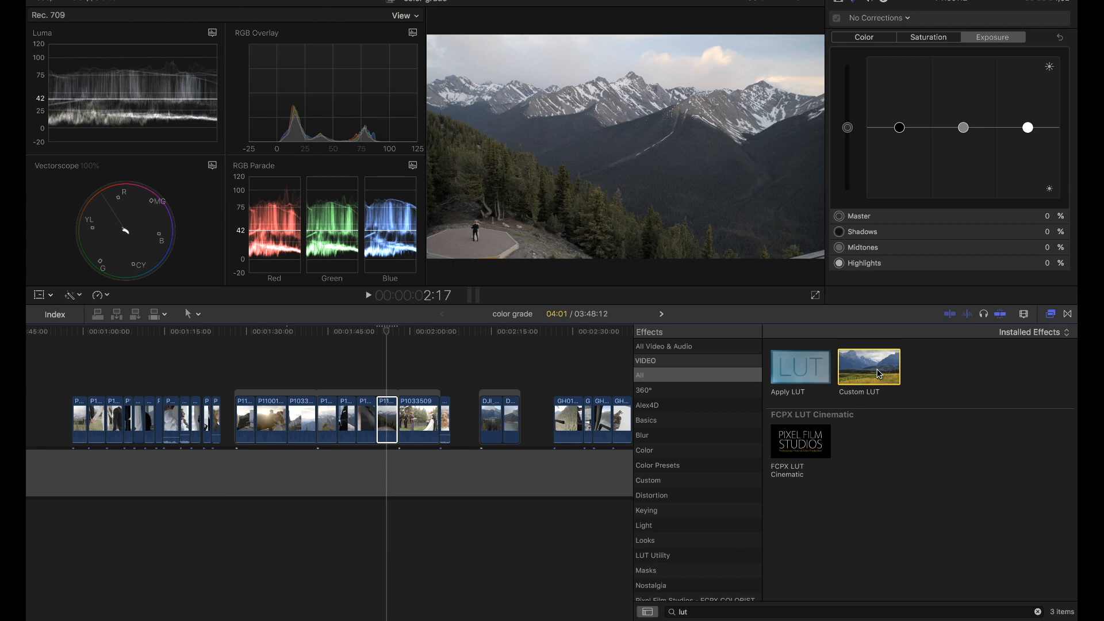
{"action": "double_click", "coordinate": [879, 375]}
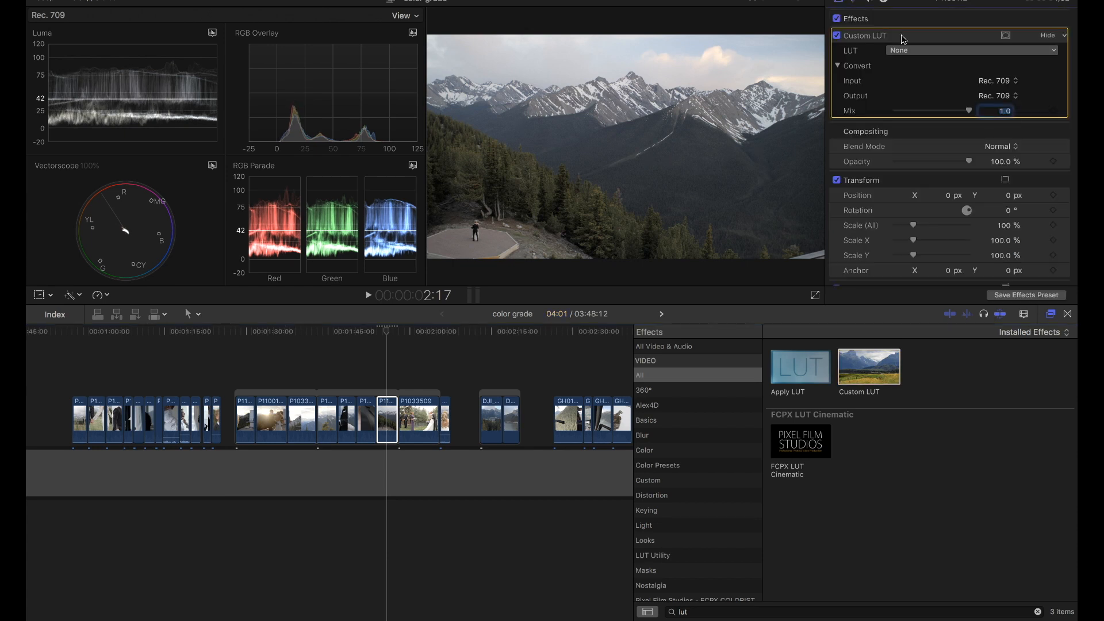
{"action": "left_click", "coordinate": [918, 51]}
{"action": "mouse_move", "coordinate": [921, 141]}
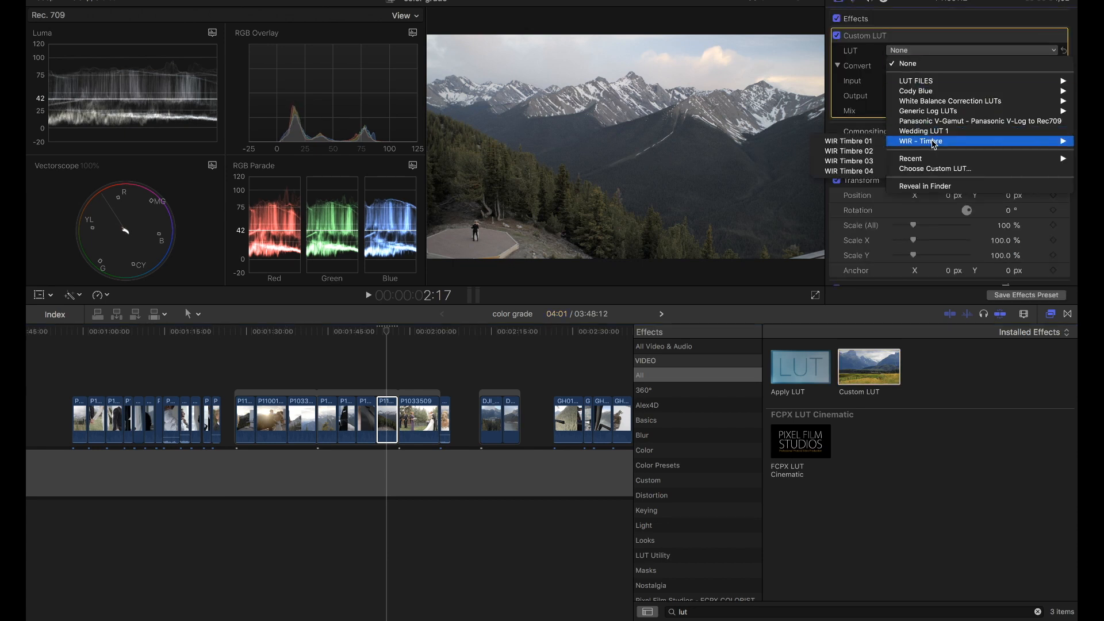
{"action": "left_click", "coordinate": [875, 172]}
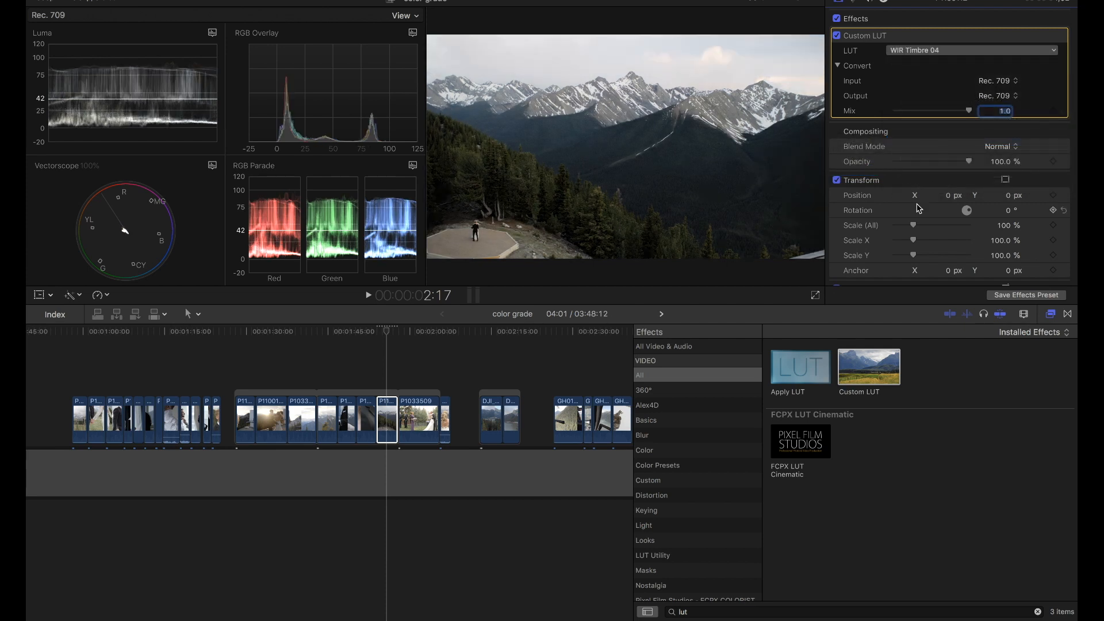
{"action": "left_click", "coordinate": [1050, 315]}
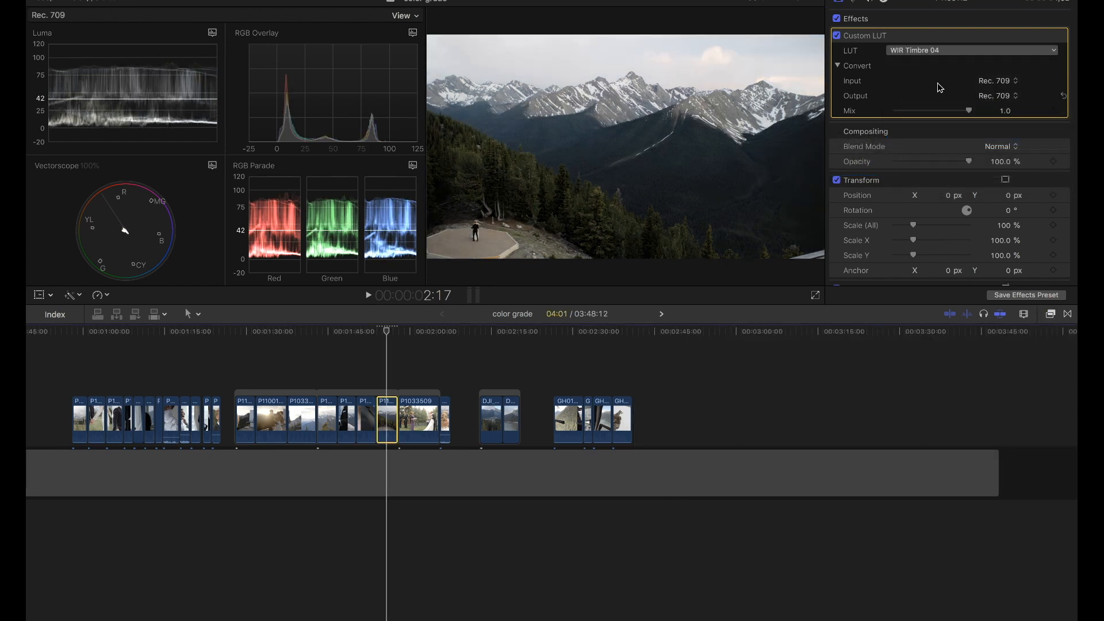
- Add a Color Board to the mountain clip with exposure at 30% highlights and 8% midtones, and master saturation at 58%
{"action": "left_click", "coordinate": [854, 2]}
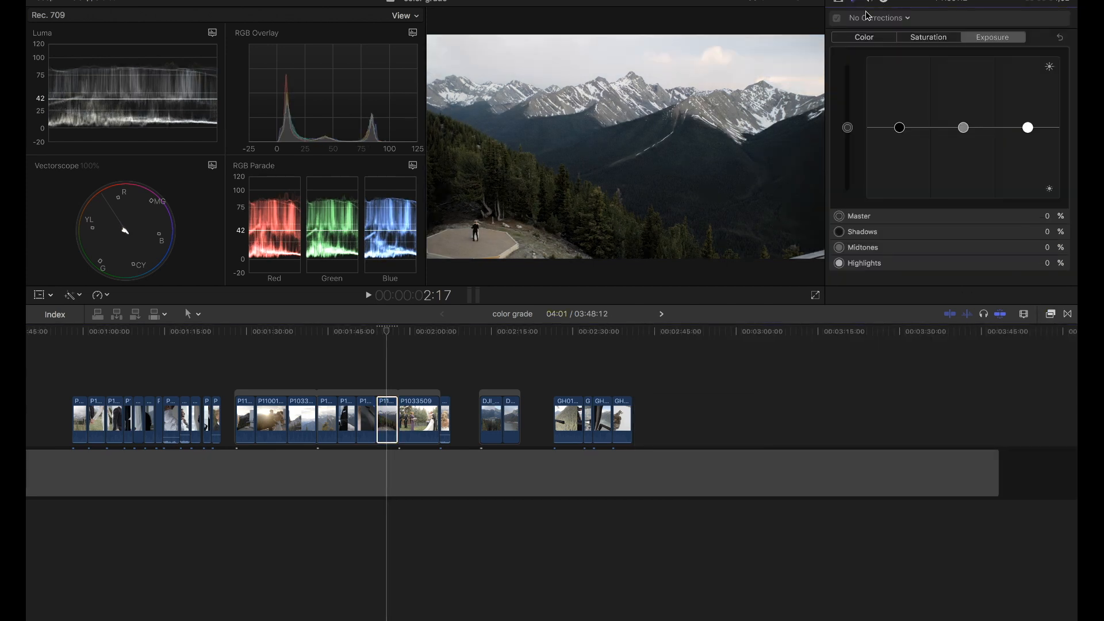
{"action": "left_click", "coordinate": [896, 18]}
{"action": "left_click", "coordinate": [876, 40]}
{"action": "left_click_drag", "start_coordinate": [1028, 129], "coordinate": [1028, 106]}
{"action": "left_click", "coordinate": [899, 127]}
{"action": "left_click_drag", "start_coordinate": [963, 128], "coordinate": [963, 123]}
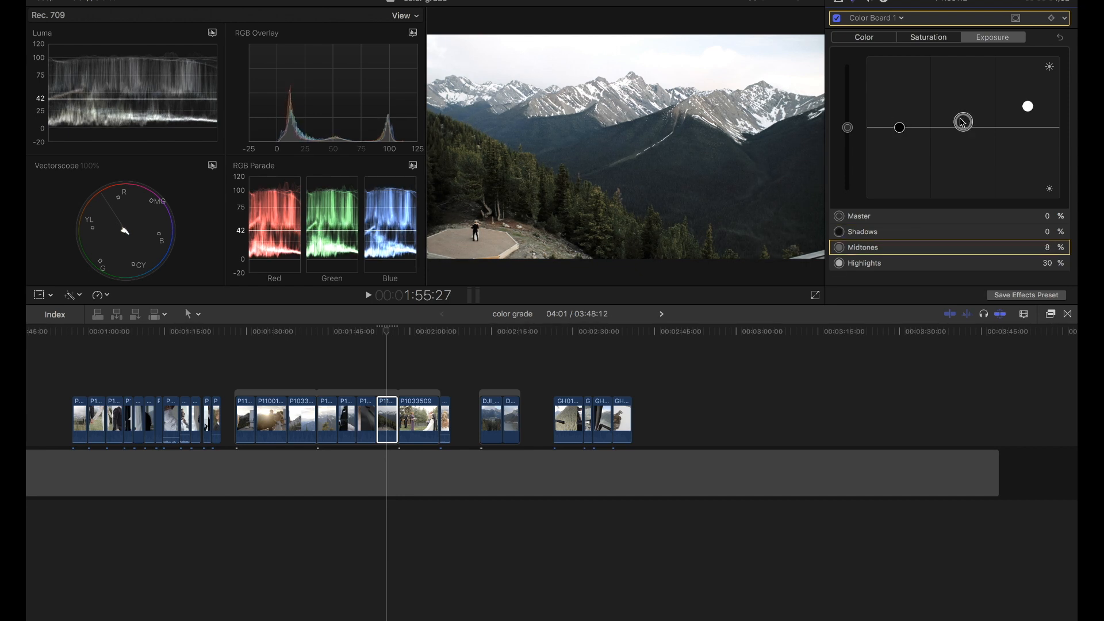
{"action": "left_click", "coordinate": [914, 37]}
{"action": "left_click_drag", "start_coordinate": [849, 125], "coordinate": [847, 85]}
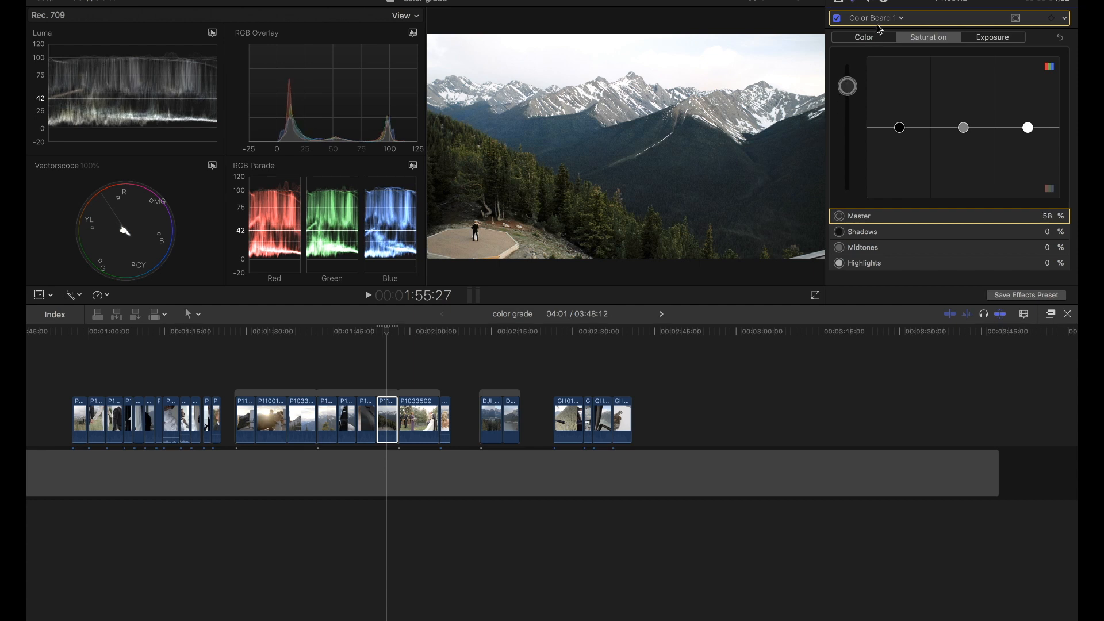
- Add Hue/Saturation Curves to the mountain clip, sample the trees for Hue vs Sat and slightly raise that color's saturation
{"action": "left_click", "coordinate": [880, 18]}
{"action": "left_click", "coordinate": [893, 104]}
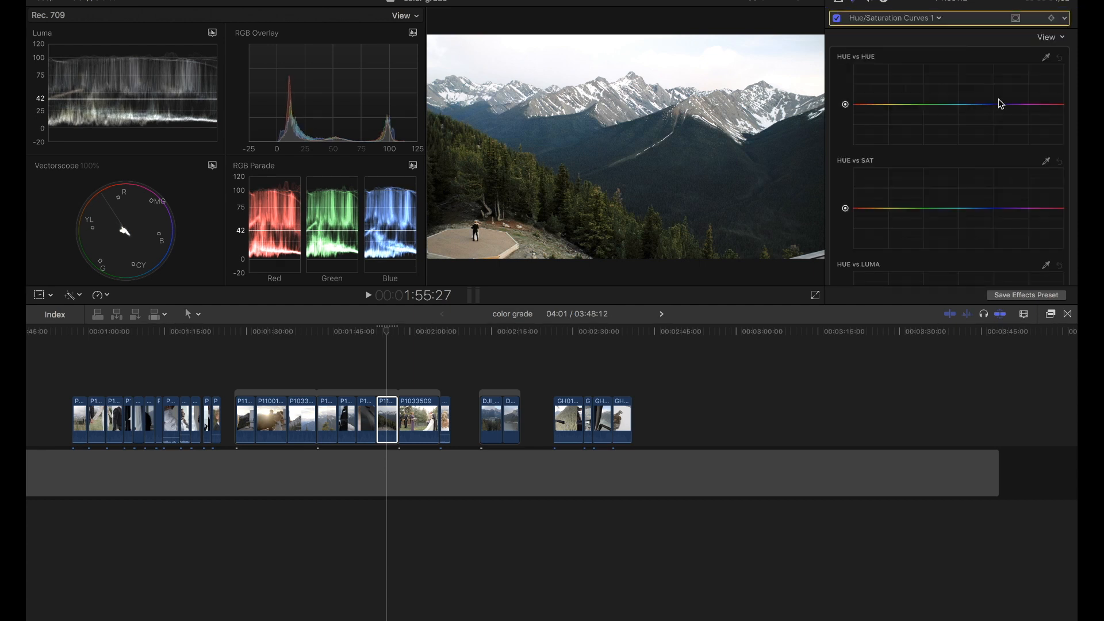
{"action": "left_click", "coordinate": [1047, 58]}
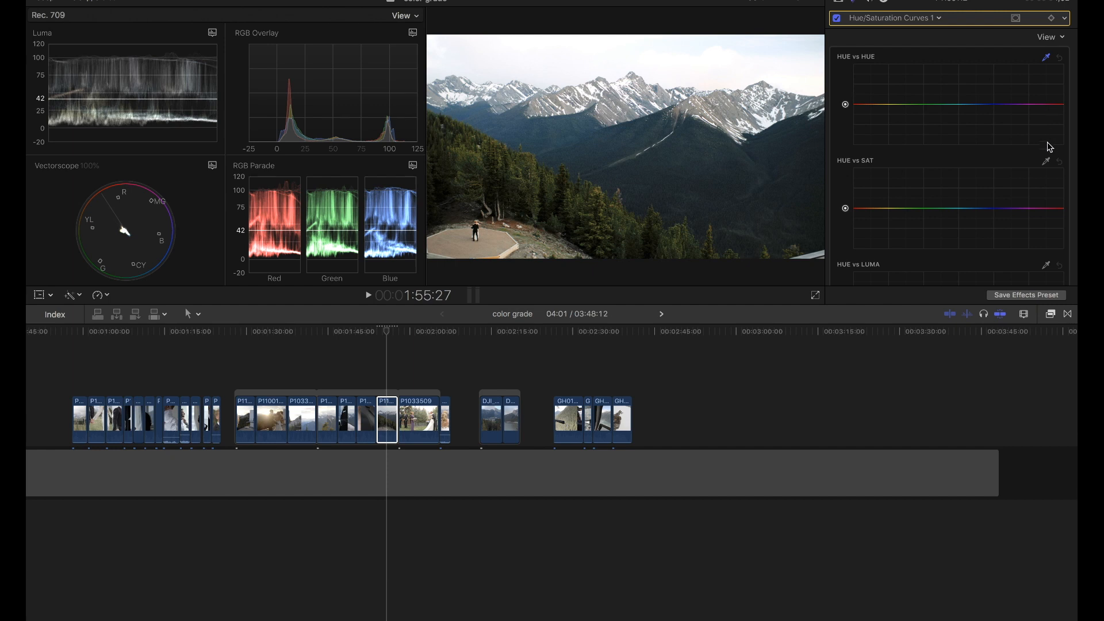
{"action": "left_click", "coordinate": [1047, 162]}
{"action": "left_click", "coordinate": [630, 217]}
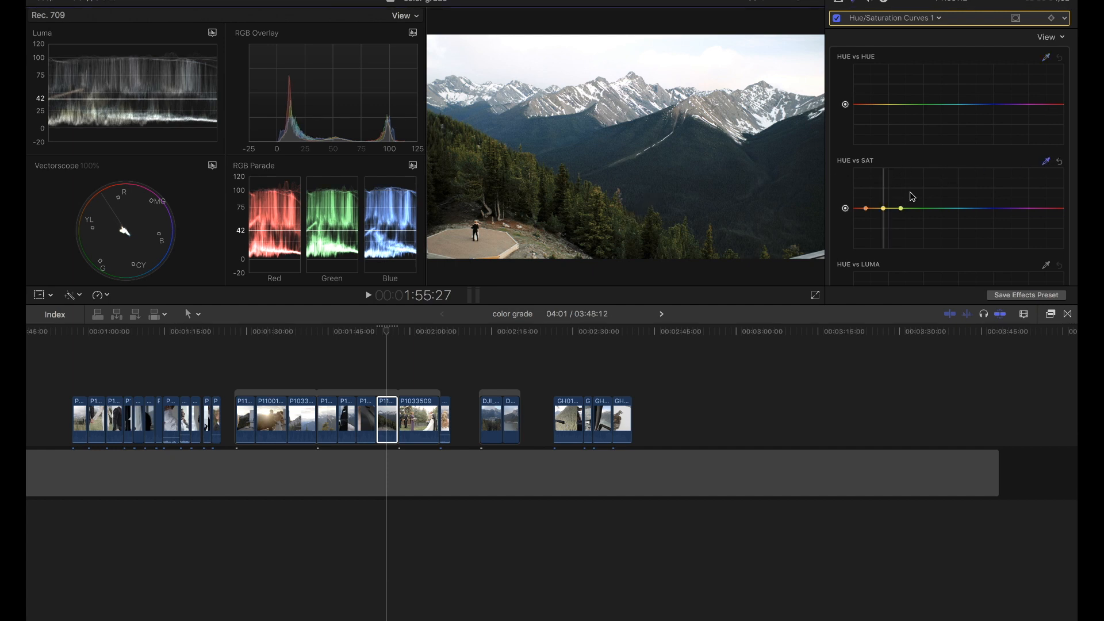
{"action": "left_click_drag", "start_coordinate": [883, 209], "coordinate": [884, 201]}
- Add Color Curves to the mountain clip with a gentle luma S-curve, and compare the clip with the correction off and on
{"action": "left_click", "coordinate": [905, 18]}
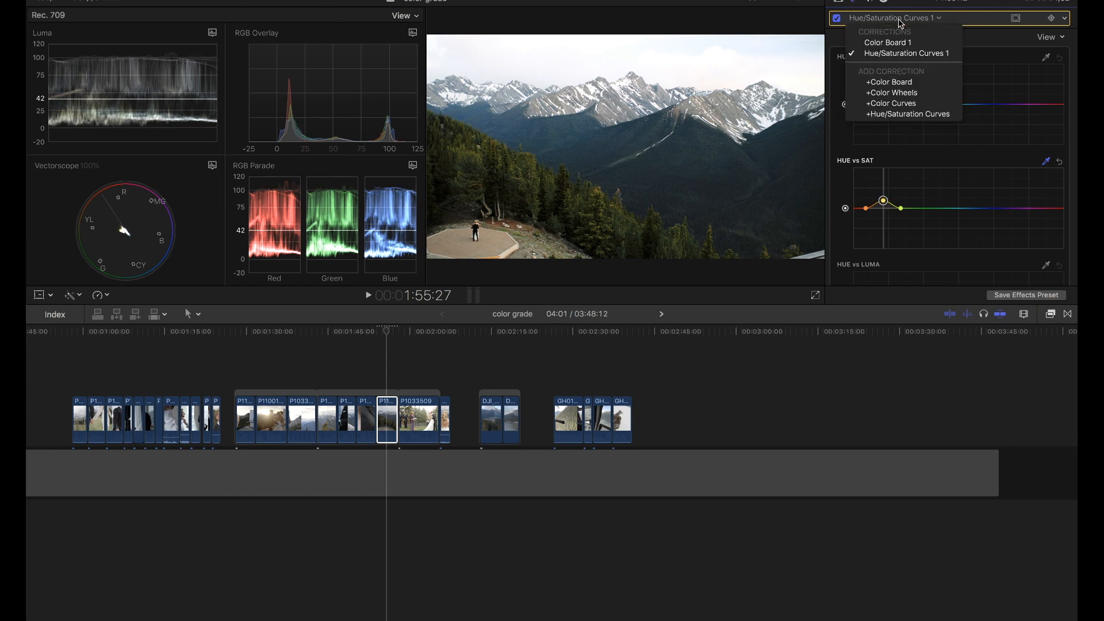
{"action": "left_click", "coordinate": [901, 104]}
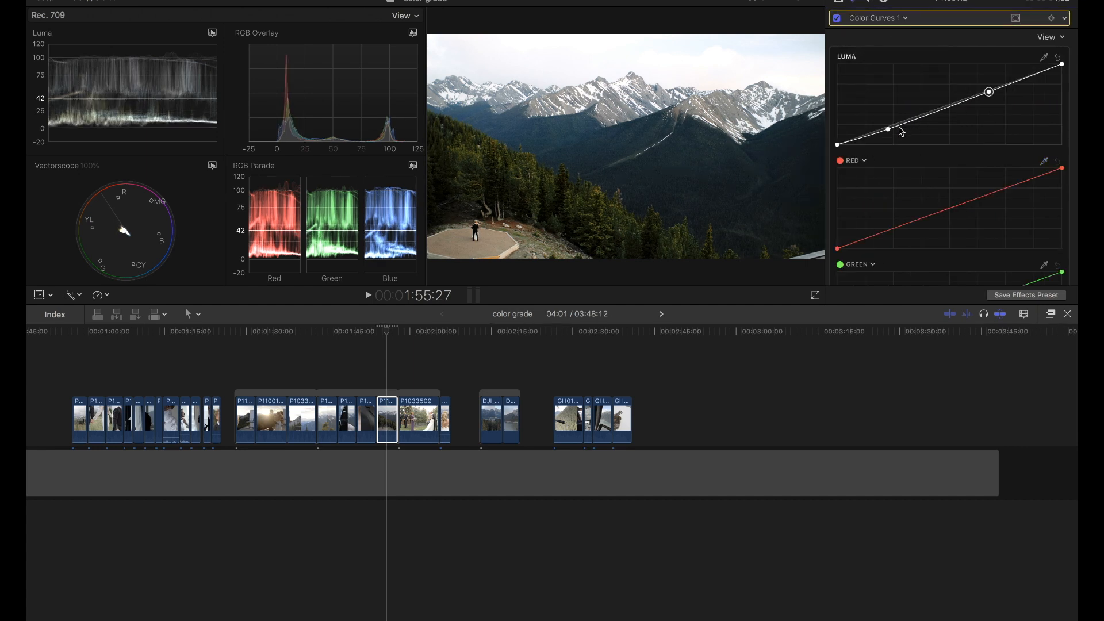
{"action": "left_click", "coordinate": [888, 130]}
{"action": "left_click_drag", "start_coordinate": [990, 91], "coordinate": [989, 88]}
{"action": "left_click", "coordinate": [888, 130]}
{"action": "left_click", "coordinate": [838, 21]}
{"action": "left_click", "coordinate": [837, 21]}
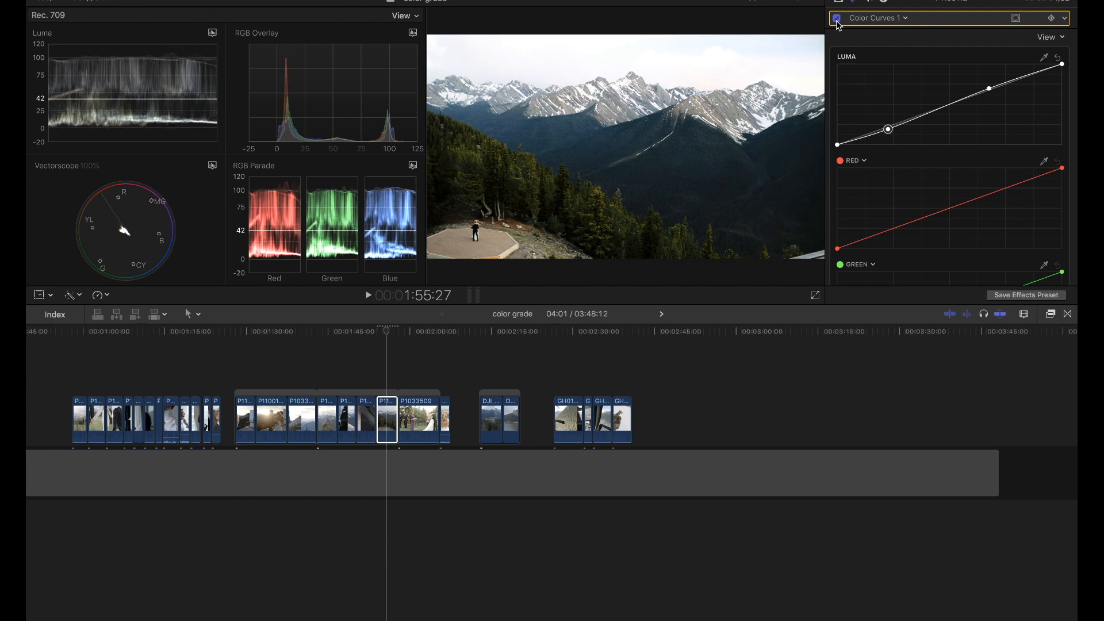
- Add a second Color Curves correction to the mountain clip with a small circular shape mask around the person on the overlook
{"action": "left_click", "coordinate": [898, 19]}
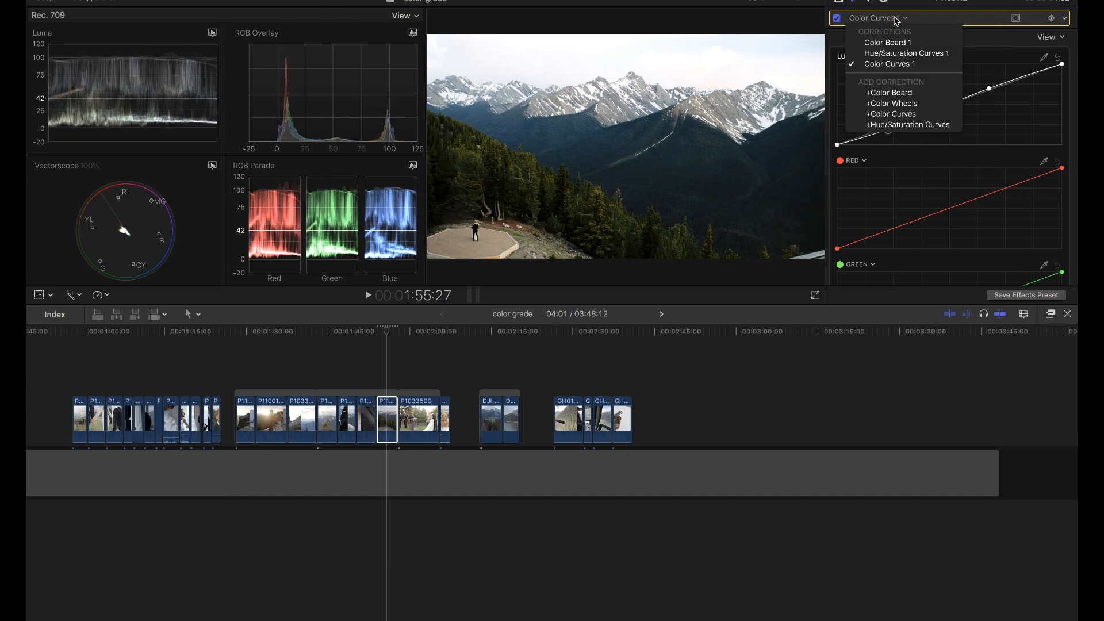
{"action": "left_click", "coordinate": [888, 115]}
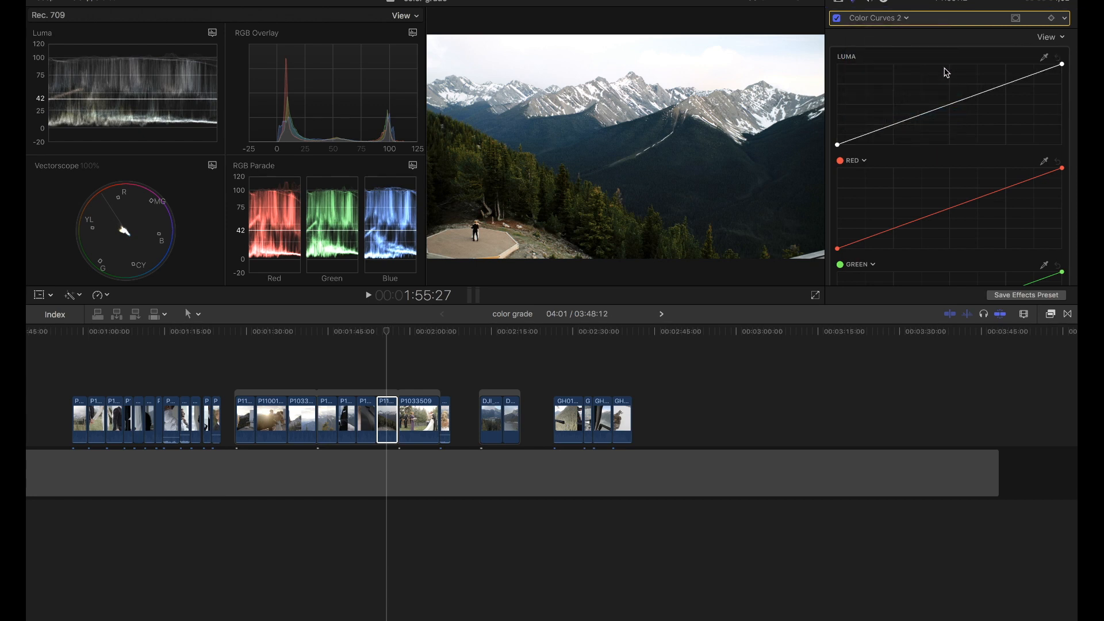
{"action": "left_click", "coordinate": [1015, 18]}
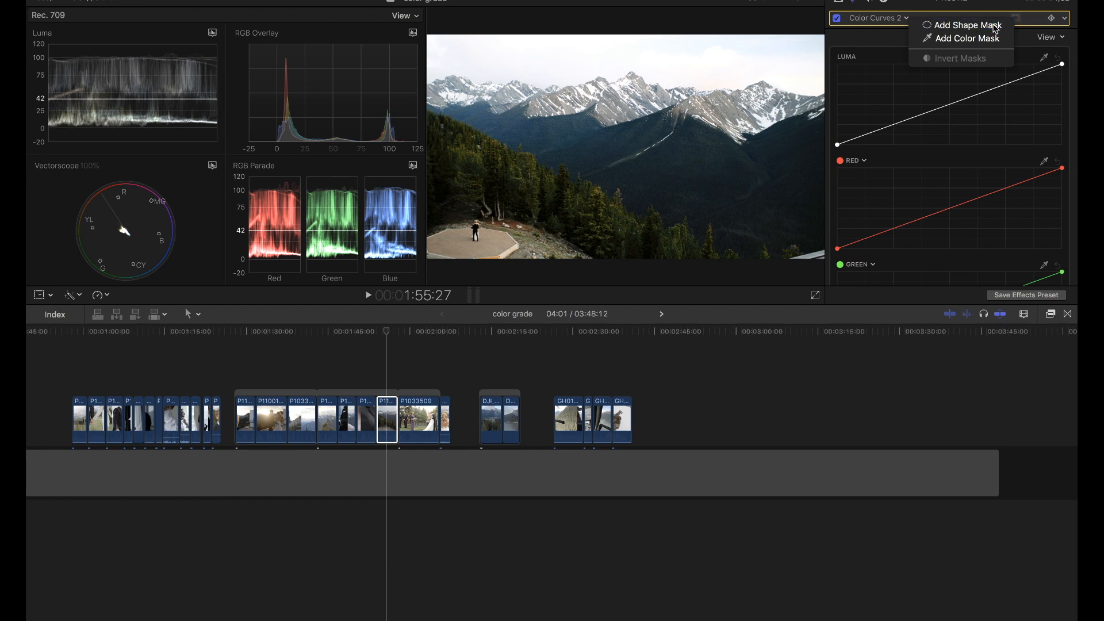
{"action": "left_click", "coordinate": [992, 25]}
{"action": "left_click_drag", "start_coordinate": [632, 133], "coordinate": [482, 214]}
{"action": "left_click_drag", "start_coordinate": [476, 172], "coordinate": [495, 232]}
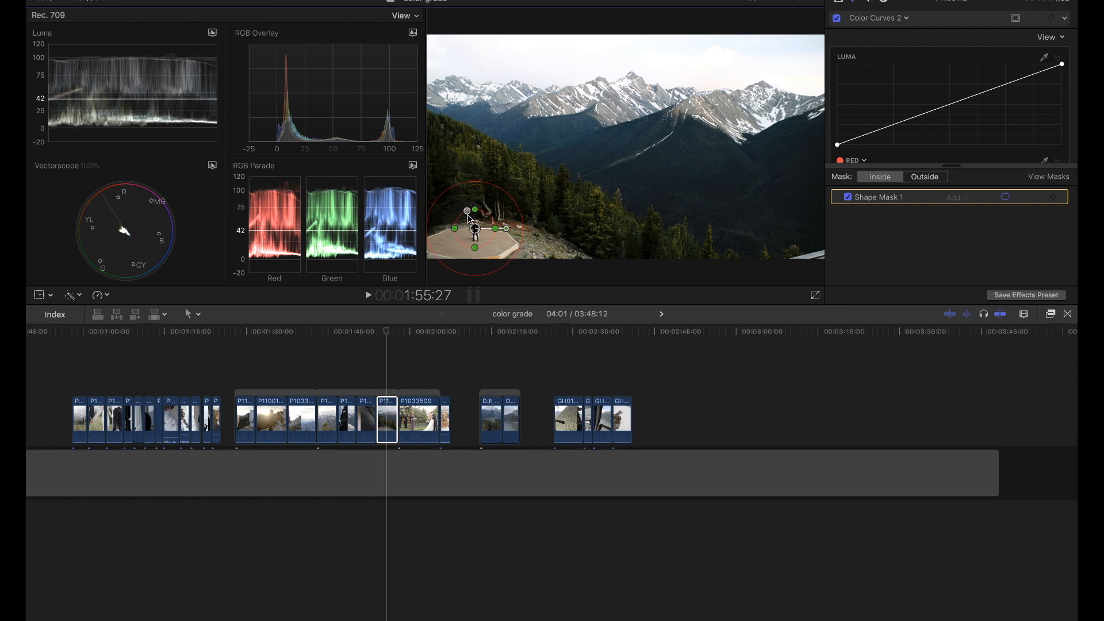
{"action": "left_click_drag", "start_coordinate": [499, 231], "coordinate": [475, 244]}
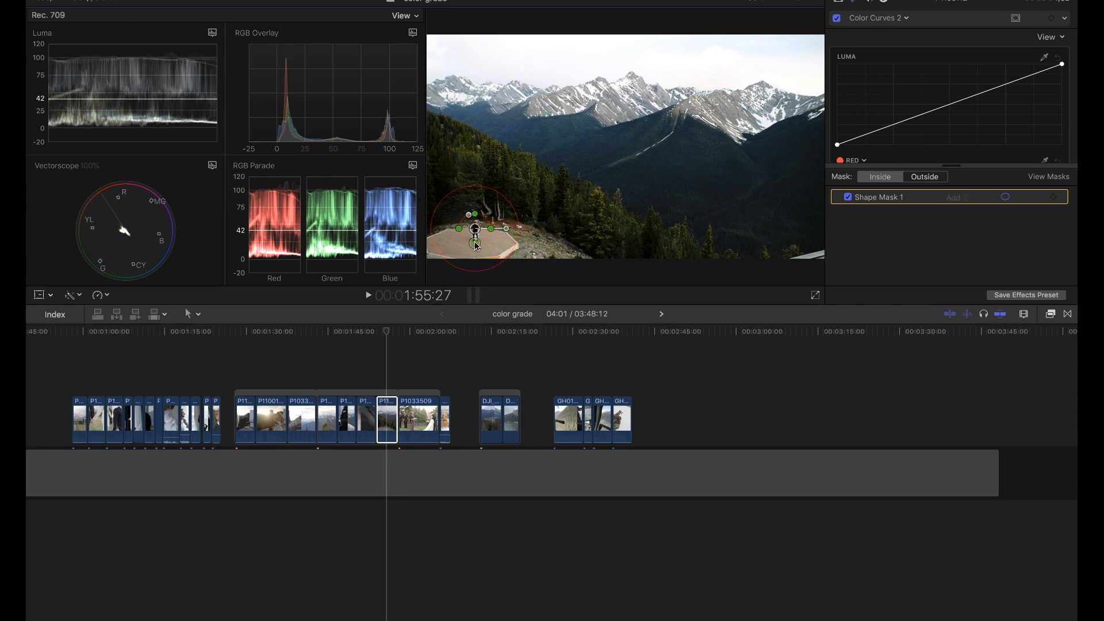
- Slightly raise the masked luma curve with a midtone and a shadow point, and compare the clip with this correction off and on
{"action": "left_click_drag", "start_coordinate": [953, 102], "coordinate": [954, 99]}
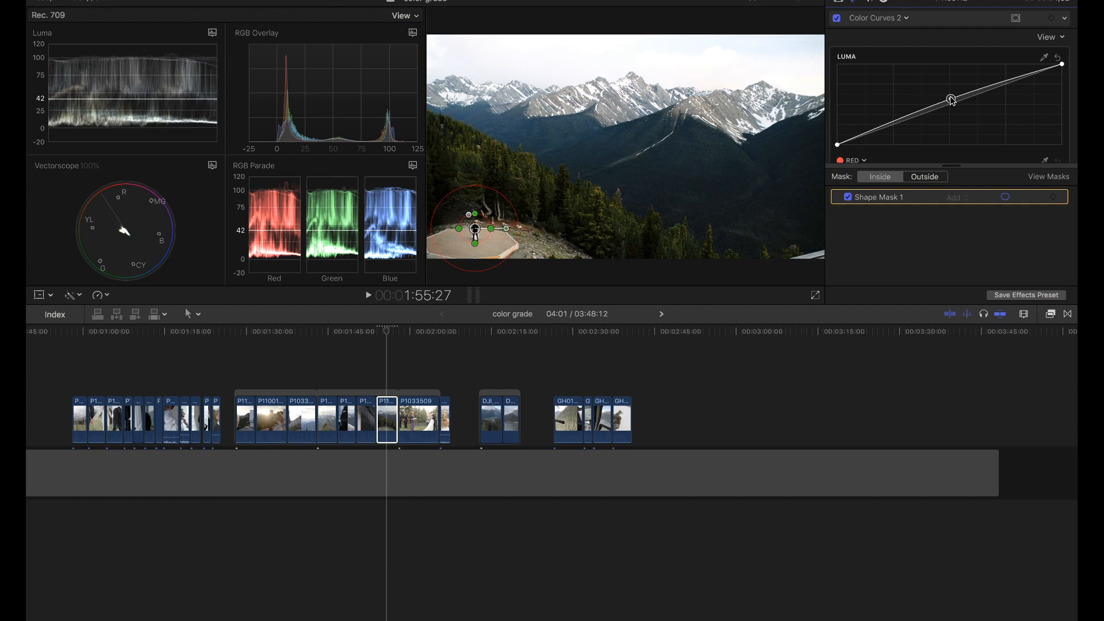
{"action": "left_click", "coordinate": [886, 124]}
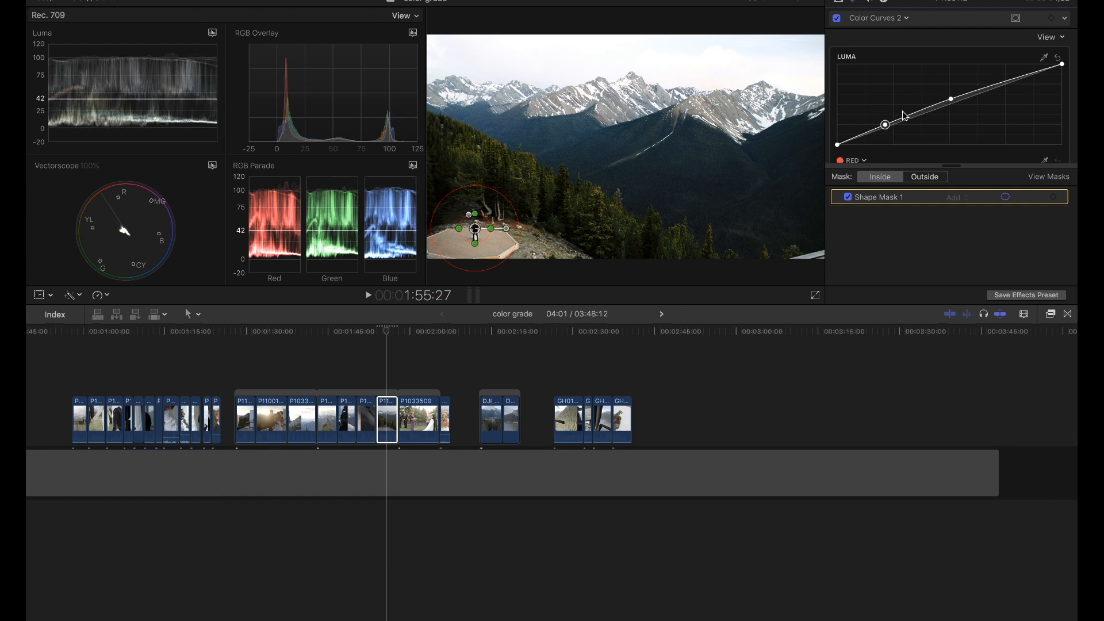
{"action": "left_click", "coordinate": [837, 19]}
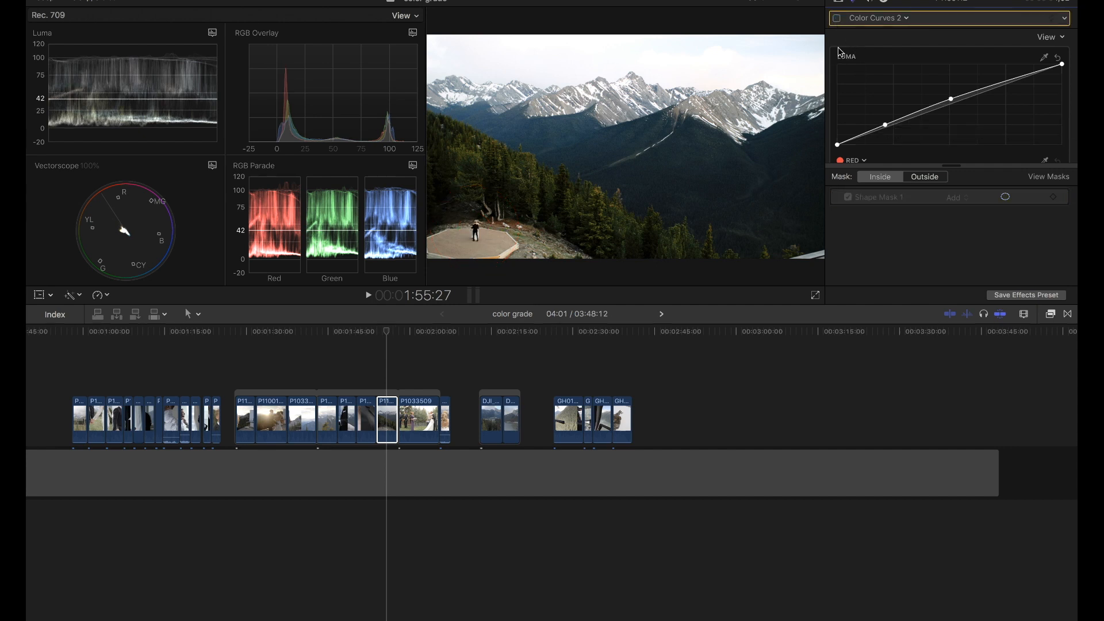
{"action": "left_click", "coordinate": [837, 19]}
{"action": "left_click", "coordinate": [837, 18]}
{"action": "left_click", "coordinate": [837, 18]}
{"action": "left_click", "coordinate": [837, 19]}
{"action": "left_click", "coordinate": [837, 18]}
{"action": "left_click", "coordinate": [837, 18]}
{"action": "left_click", "coordinate": [837, 19]}
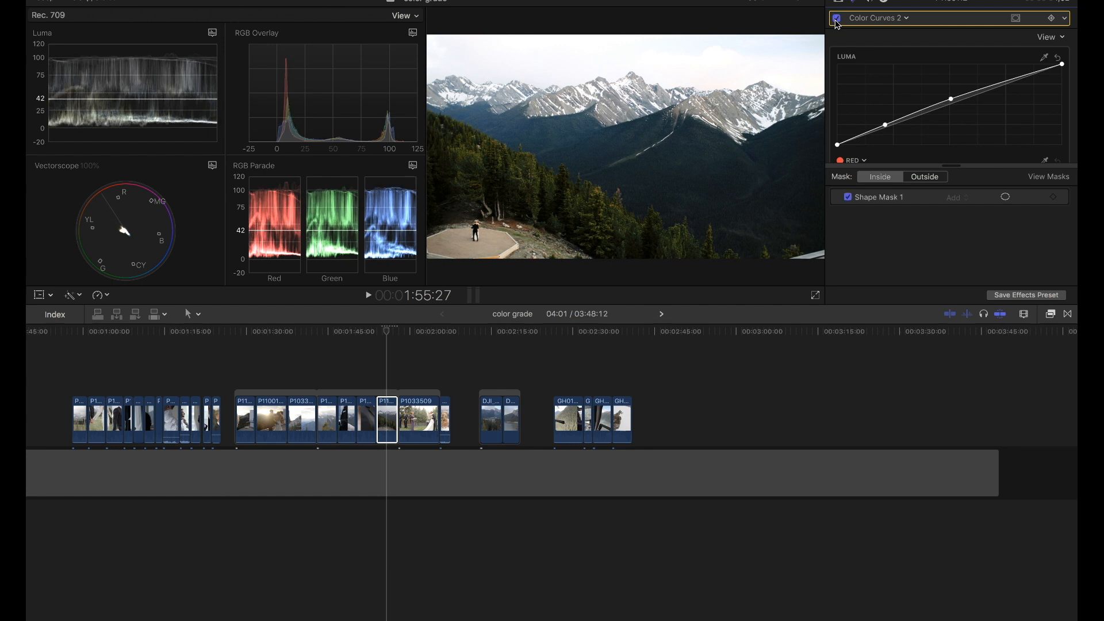
- Apply a Custom LUT effect with WIR Timbre 04 to the aerial lake and forest clip, with the mix at 0.77
{"action": "left_click", "coordinate": [421, 419]}
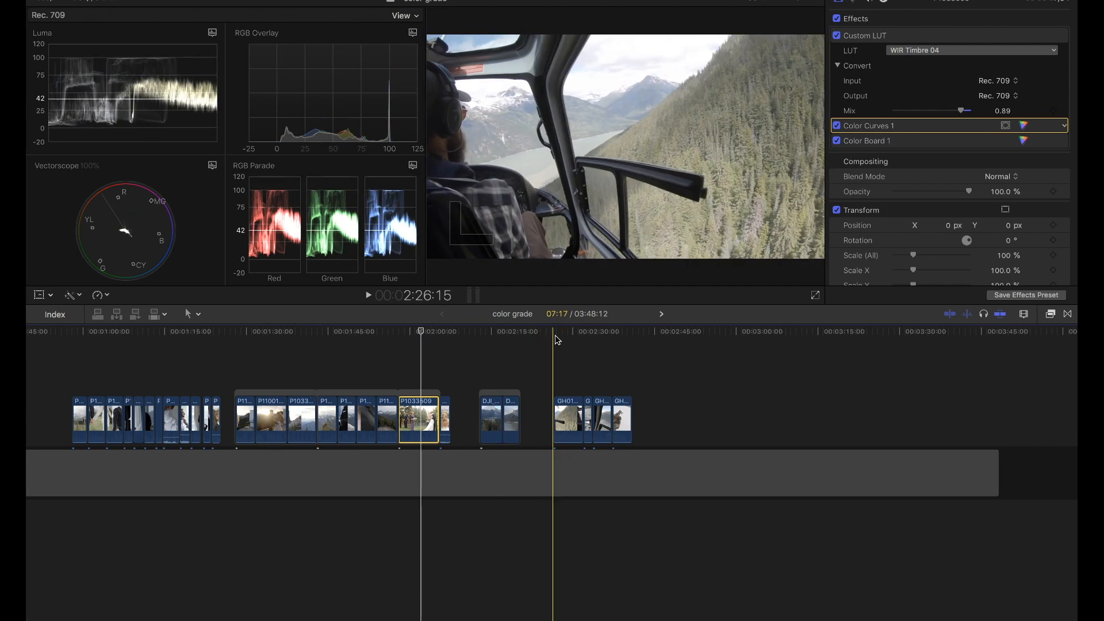
{"action": "left_click", "coordinate": [491, 420]}
{"action": "key", "text": "super+5"}
{"action": "double_click", "coordinate": [860, 381]}
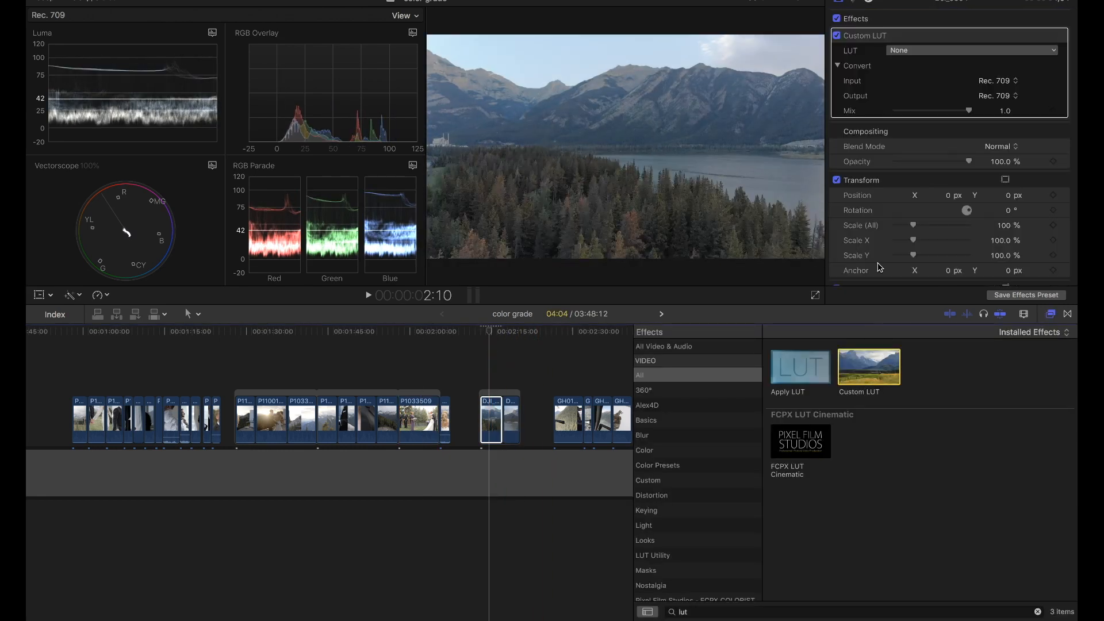
{"action": "left_click", "coordinate": [930, 54]}
{"action": "mouse_move", "coordinate": [914, 143]}
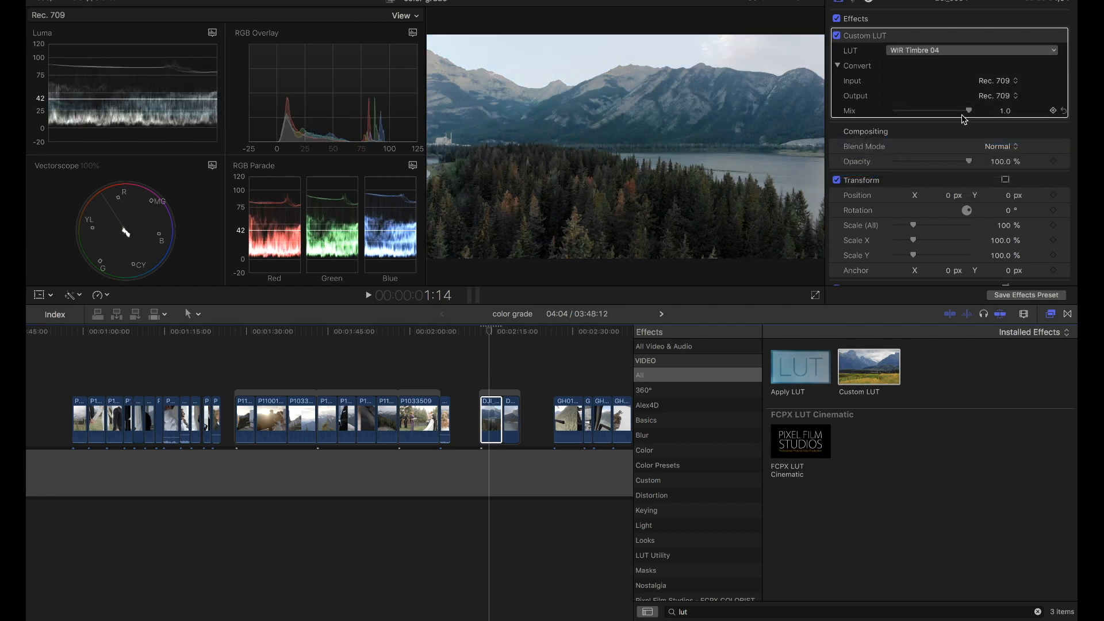
{"action": "left_click_drag", "start_coordinate": [968, 111], "coordinate": [952, 111]}
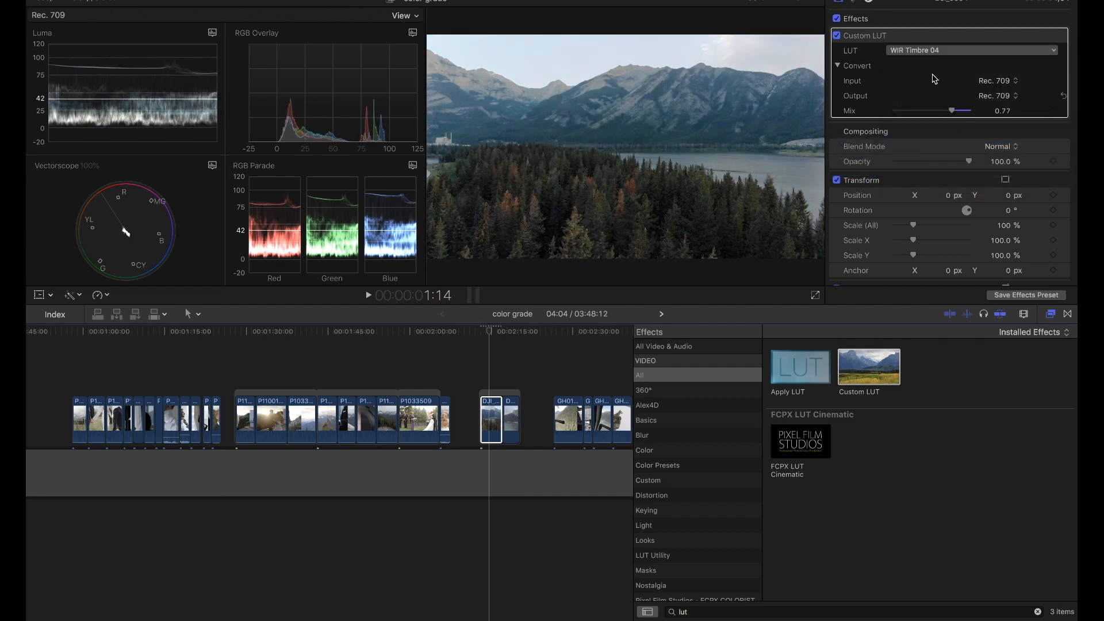
- Add a Color Board to the lake clip with exposure at 8% midtones and -5% shadows, and master saturation at 56%
{"action": "left_click", "coordinate": [855, 2]}
{"action": "left_click", "coordinate": [943, 38]}
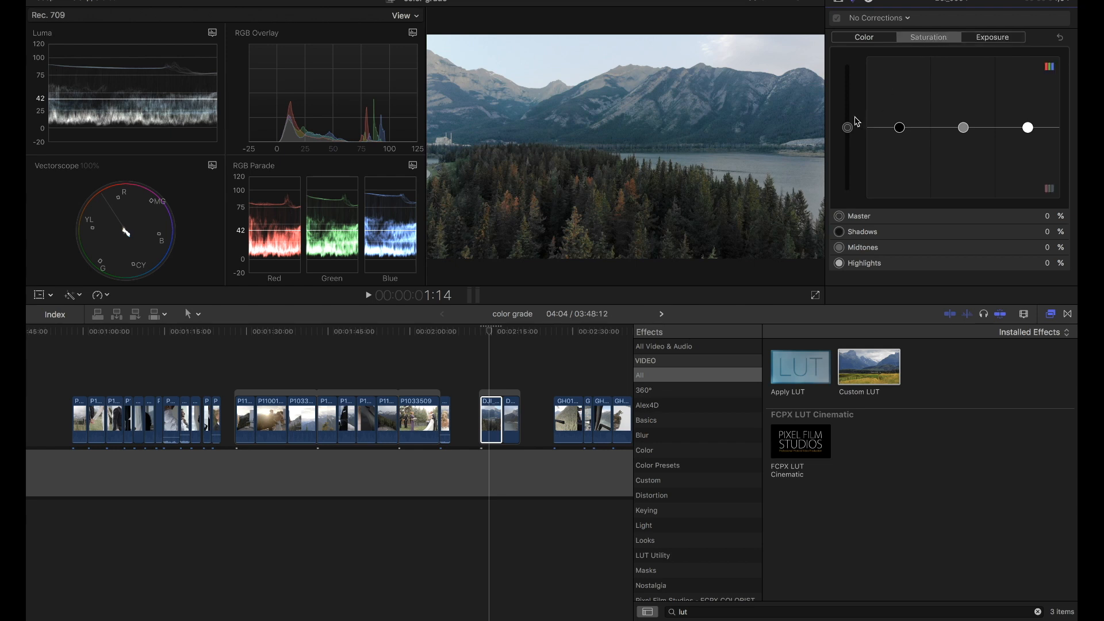
{"action": "left_click", "coordinate": [848, 127]}
{"action": "left_click", "coordinate": [990, 38]}
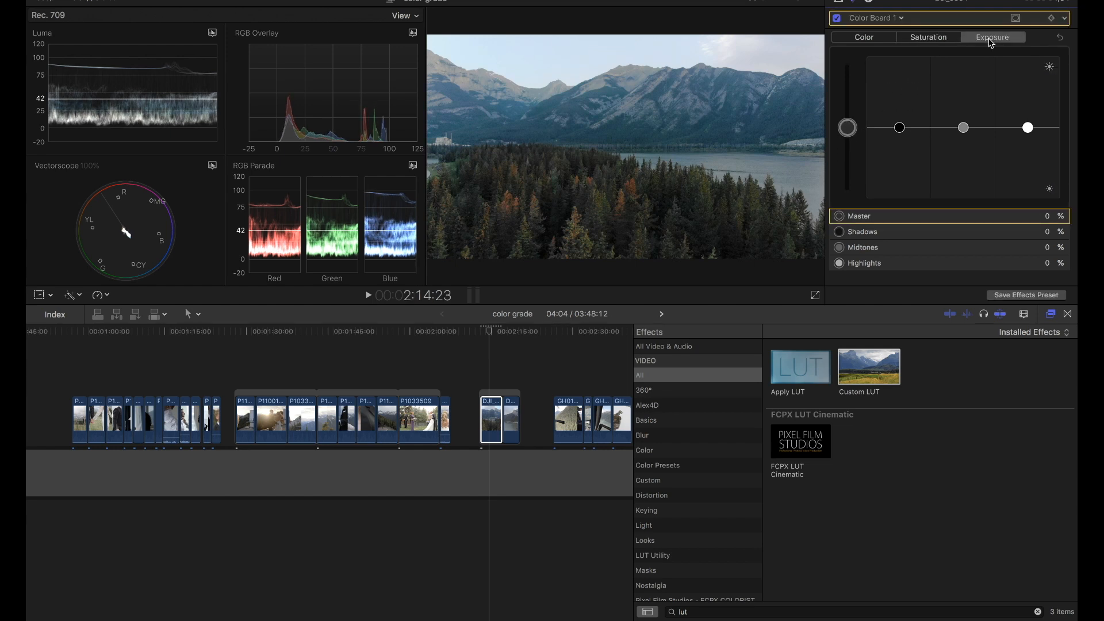
{"action": "left_click_drag", "start_coordinate": [964, 127], "coordinate": [963, 122]}
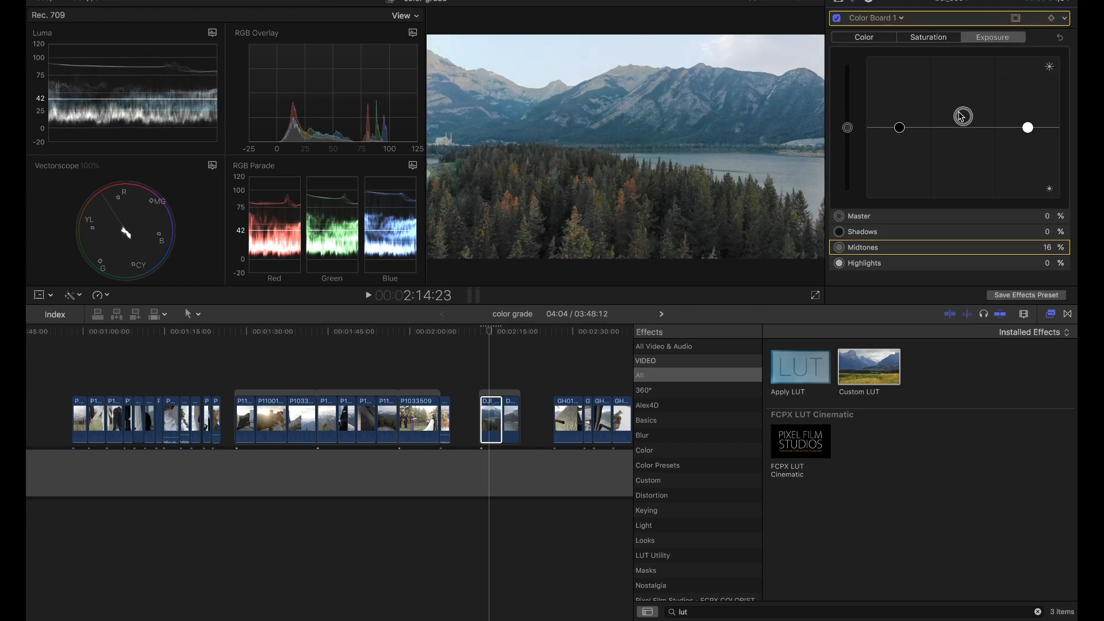
{"action": "left_click", "coordinate": [901, 127]}
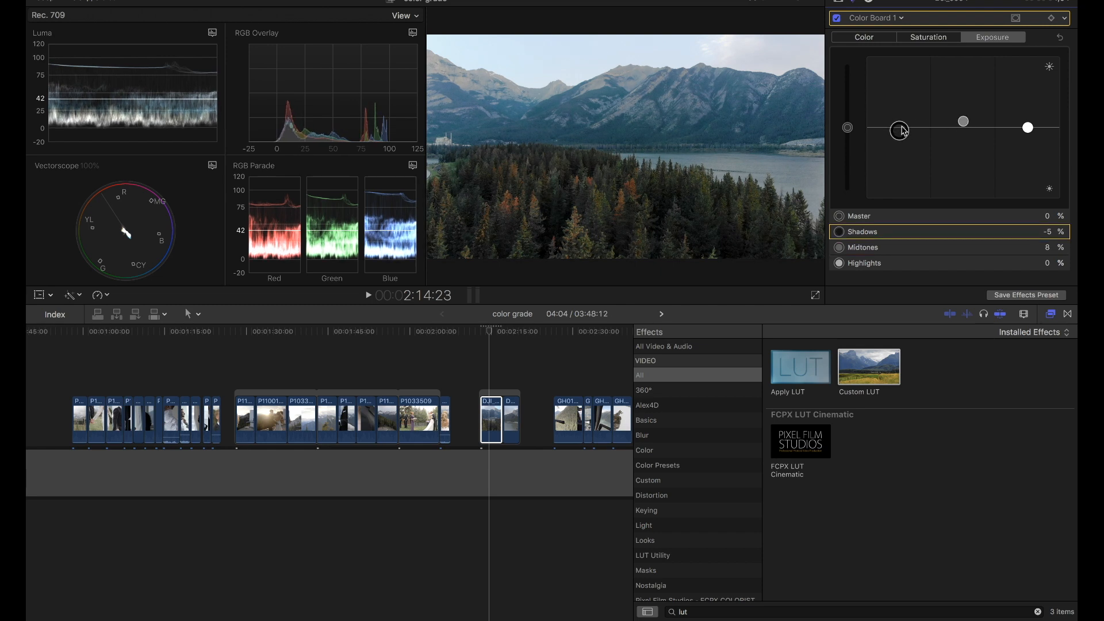
{"action": "left_click", "coordinate": [922, 37]}
{"action": "left_click_drag", "start_coordinate": [847, 100], "coordinate": [847, 90]}
- Add Color Curves to the lake clip and shape a gentle luma S-curve with slightly lowered shadows and raised midtones and highlights
{"action": "left_click", "coordinate": [874, 18]}
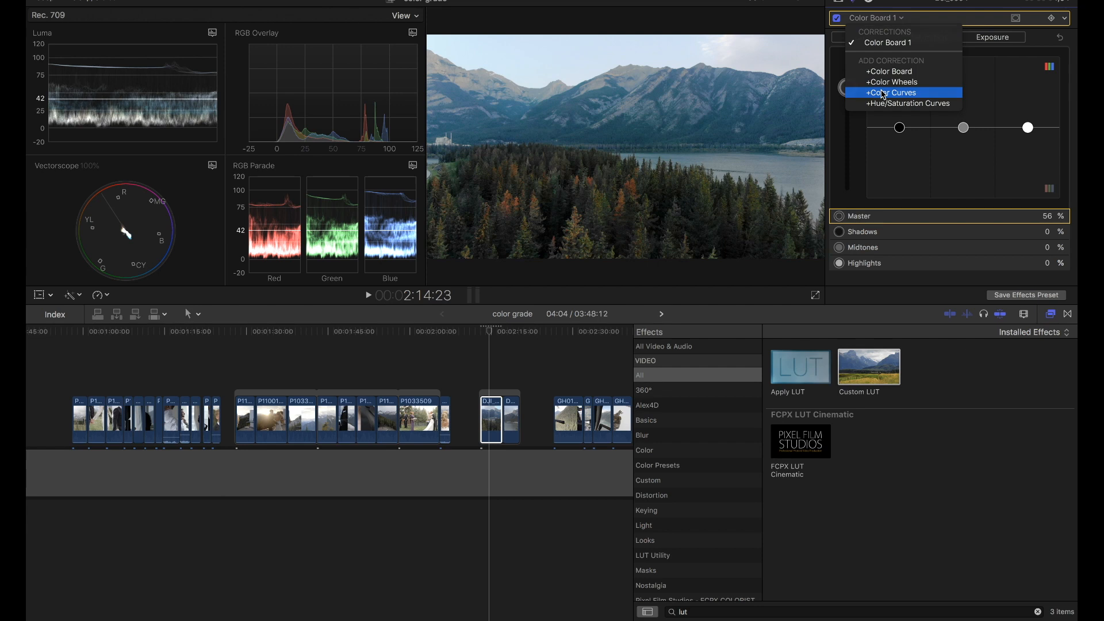
{"action": "left_click", "coordinate": [891, 93]}
{"action": "left_click_drag", "start_coordinate": [883, 133], "coordinate": [883, 135]}
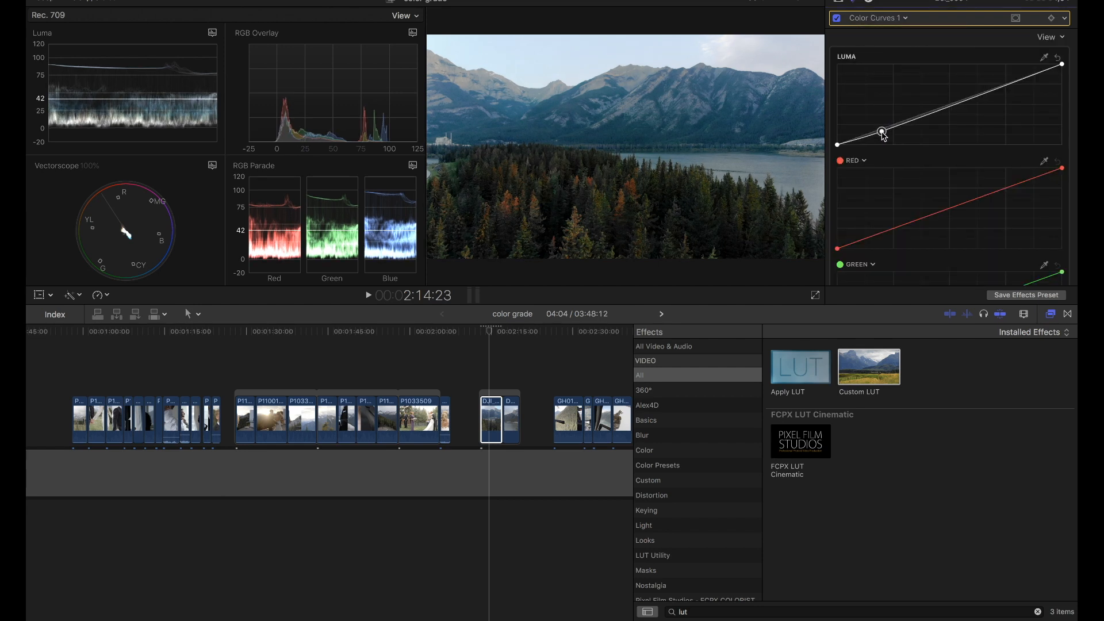
{"action": "left_click_drag", "start_coordinate": [1009, 83], "coordinate": [1009, 79]}
{"action": "left_click_drag", "start_coordinate": [946, 107], "coordinate": [941, 105]}
- Compare the lake clip with the Color Curves off and on, and with all its effects off and on
{"action": "left_click", "coordinate": [838, 18]}
{"action": "left_click", "coordinate": [838, 19]}
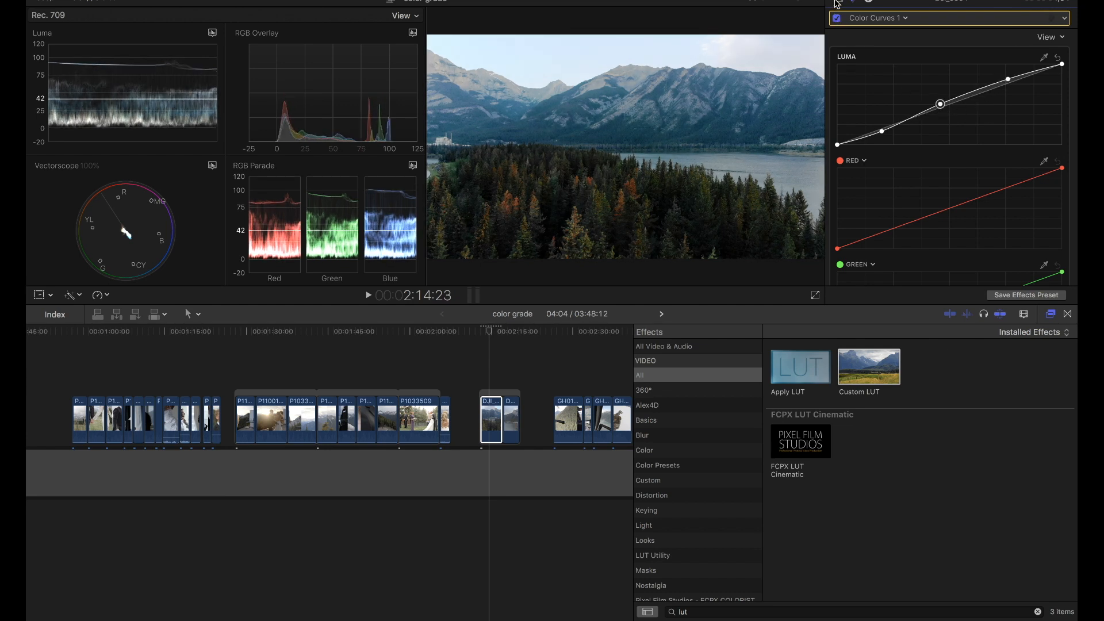
{"action": "left_click", "coordinate": [838, 3]}
{"action": "left_click", "coordinate": [837, 18]}
{"action": "left_click", "coordinate": [837, 18]}
{"action": "left_click", "coordinate": [837, 18]}
{"action": "left_click", "coordinate": [837, 18]}
- Apply a Custom LUT effect with WIR Timbre 04 to the short helicopter cockpit clip with the knit-hat passenger, with the mix at 0.79
{"action": "scroll", "coordinate": [539, 389], "scroll_direction": "right", "scroll_amount": 3}
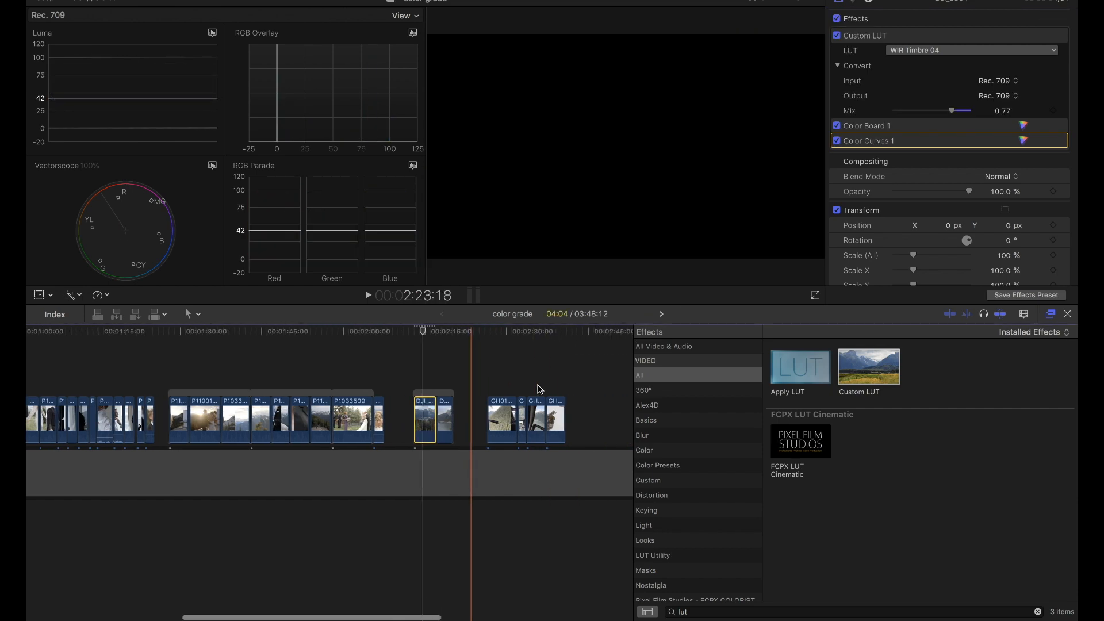
{"action": "scroll", "coordinate": [539, 390], "scroll_direction": "right", "scroll_amount": 2}
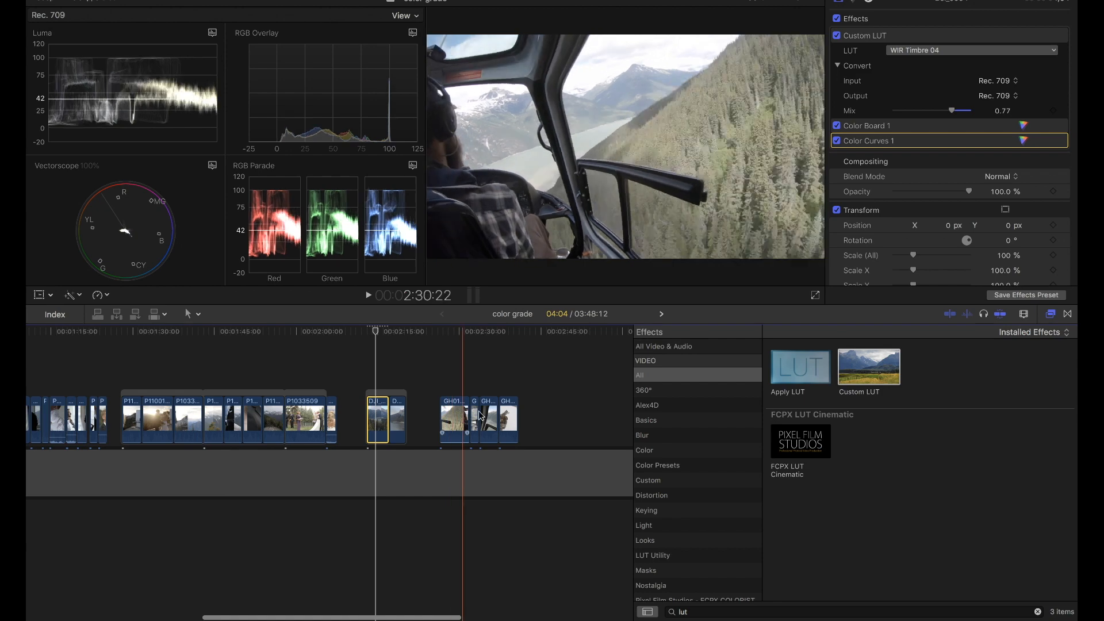
{"action": "left_click", "coordinate": [486, 415]}
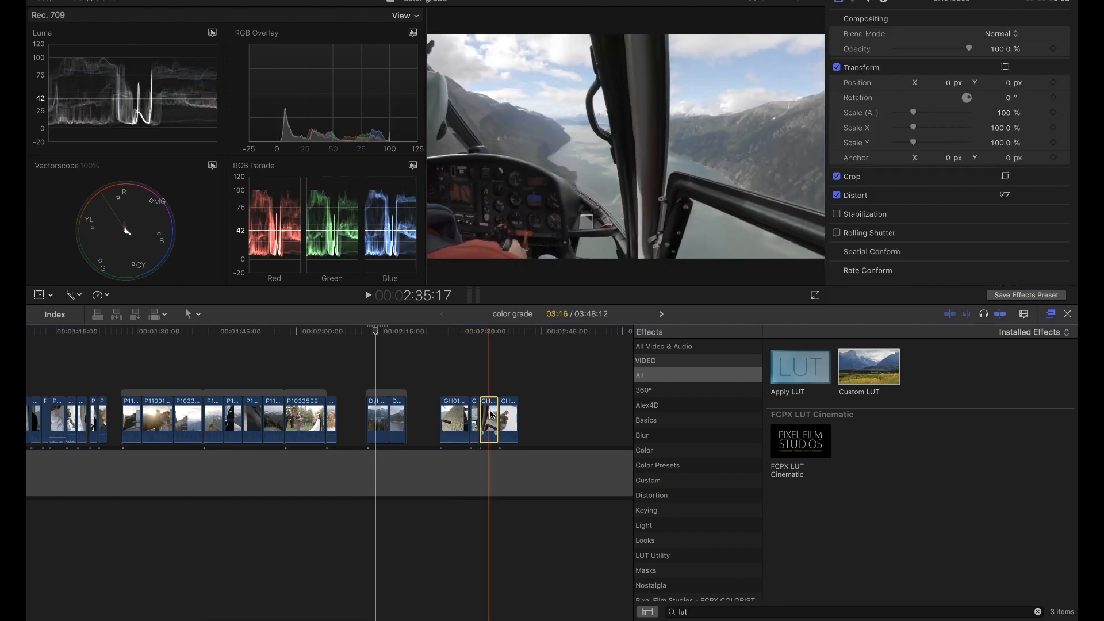
{"action": "left_click", "coordinate": [472, 413]}
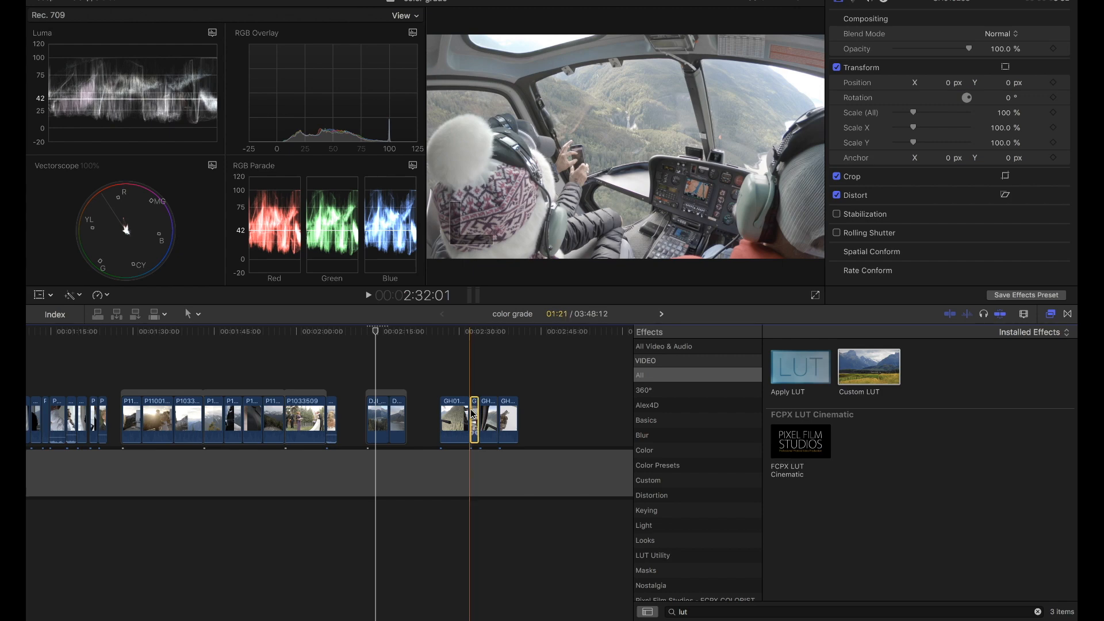
{"action": "left_click", "coordinate": [469, 333]}
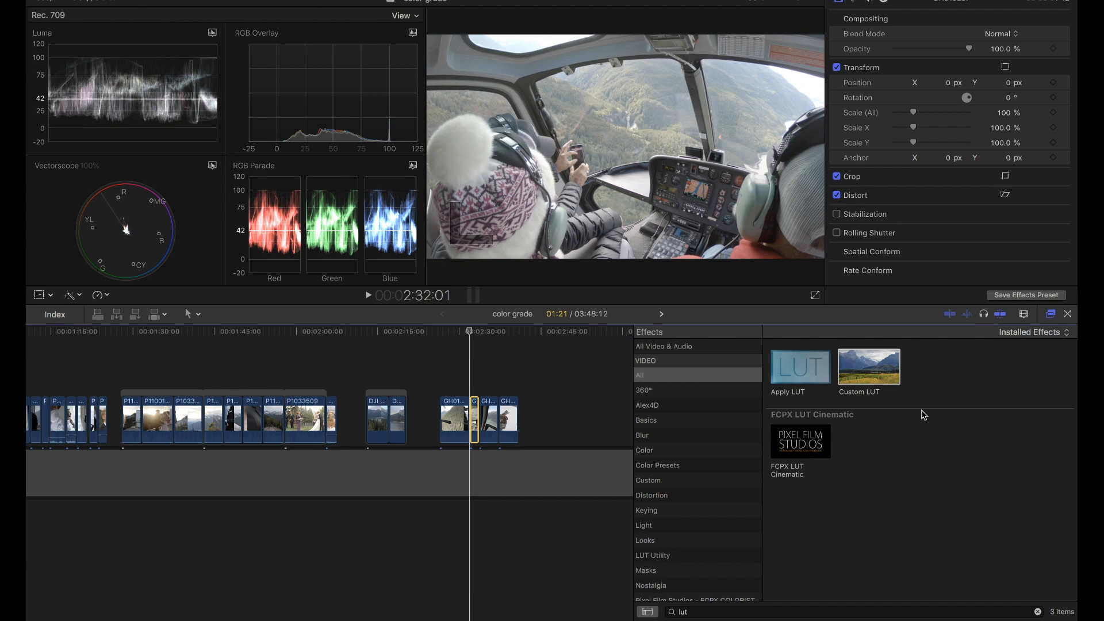
{"action": "double_click", "coordinate": [883, 377]}
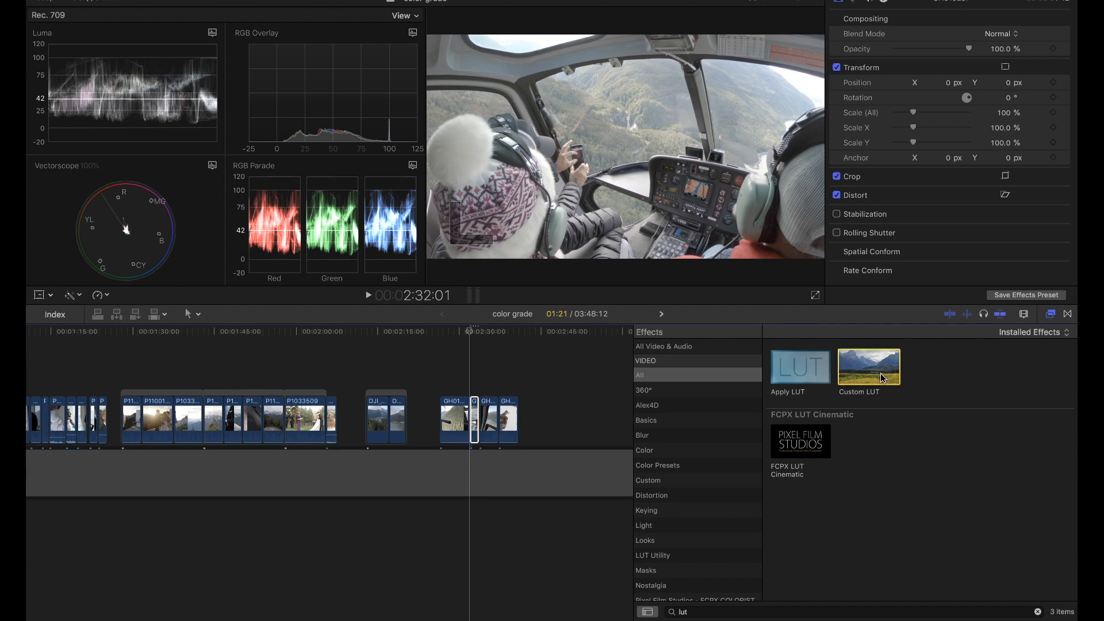
{"action": "left_click", "coordinate": [910, 50]}
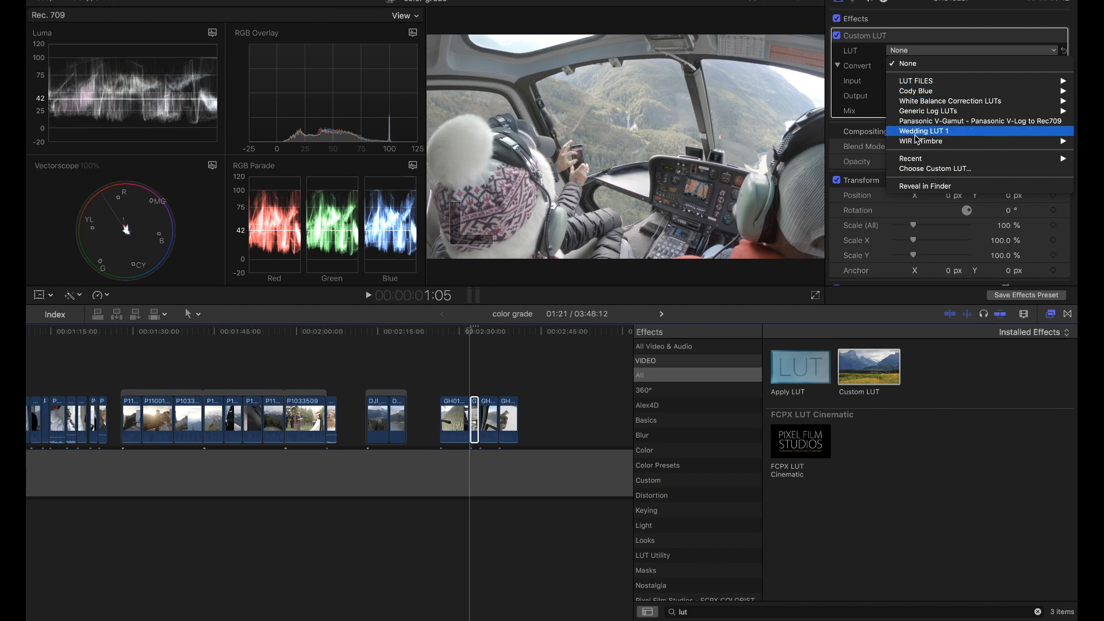
{"action": "mouse_move", "coordinate": [914, 141]}
{"action": "left_click", "coordinate": [865, 172]}
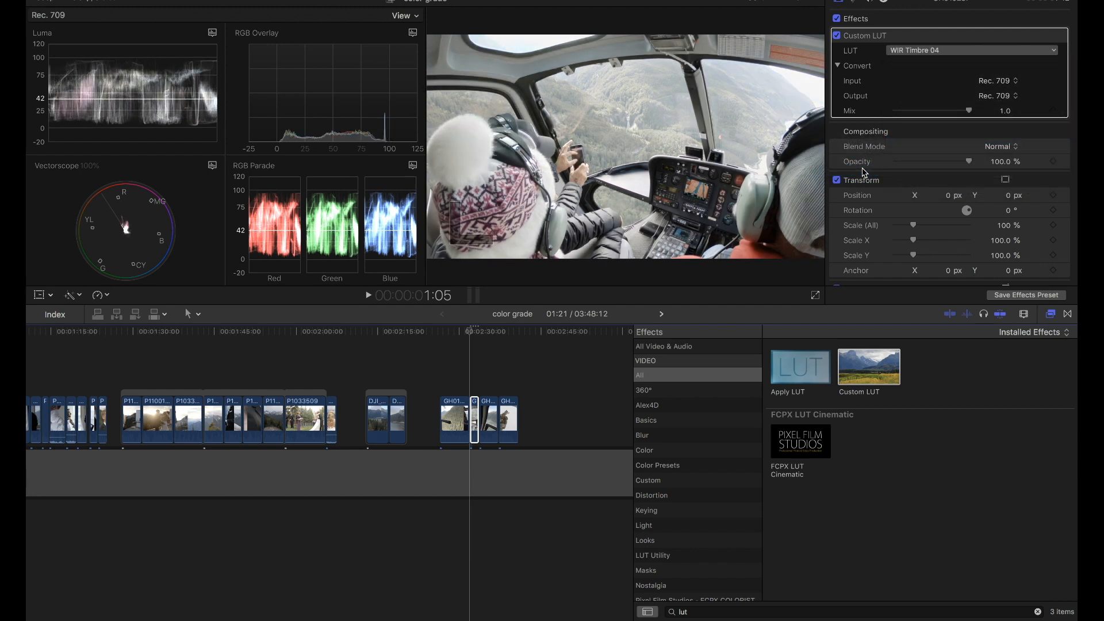
{"action": "left_click", "coordinate": [953, 110]}
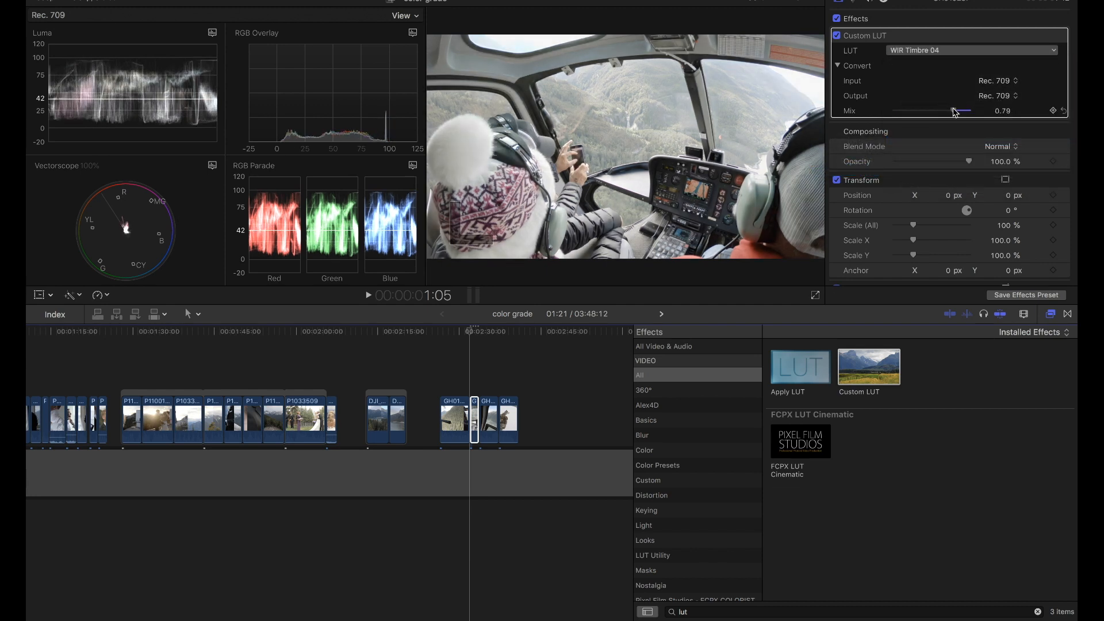
- Add a Color Board to the cockpit clip with exposure at -15% shadows, -29% midtones and -19% highlights
{"action": "left_click", "coordinate": [855, 2]}
{"action": "left_click", "coordinate": [985, 41]}
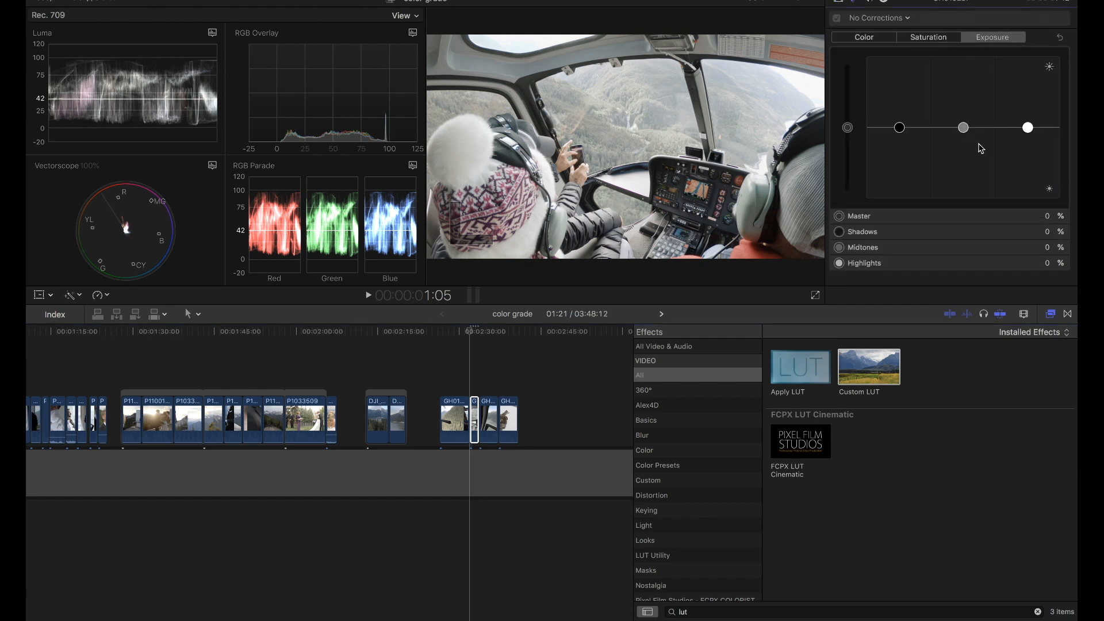
{"action": "left_click_drag", "start_coordinate": [963, 127], "coordinate": [964, 150]}
{"action": "left_click_drag", "start_coordinate": [900, 127], "coordinate": [906, 140]}
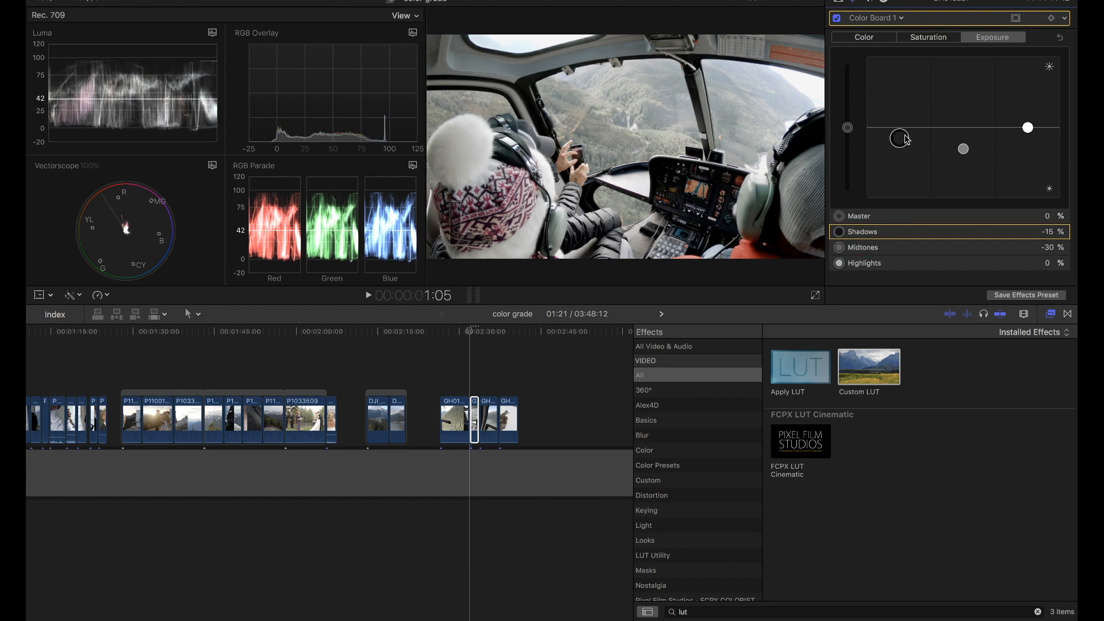
{"action": "left_click_drag", "start_coordinate": [1028, 127], "coordinate": [1028, 141]}
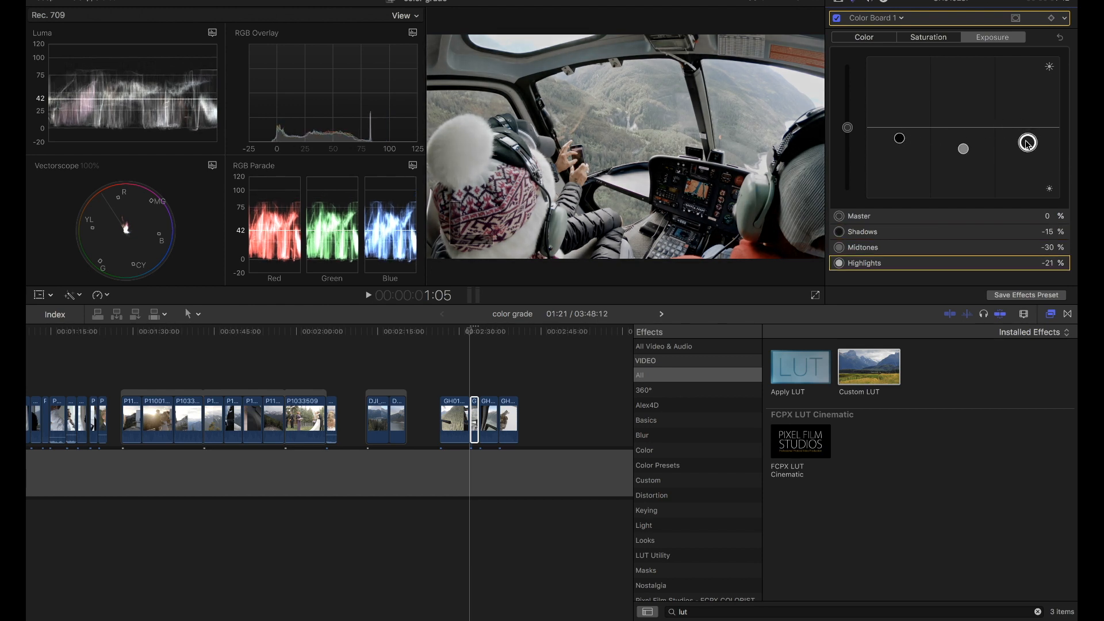
{"action": "left_click", "coordinate": [965, 148]}
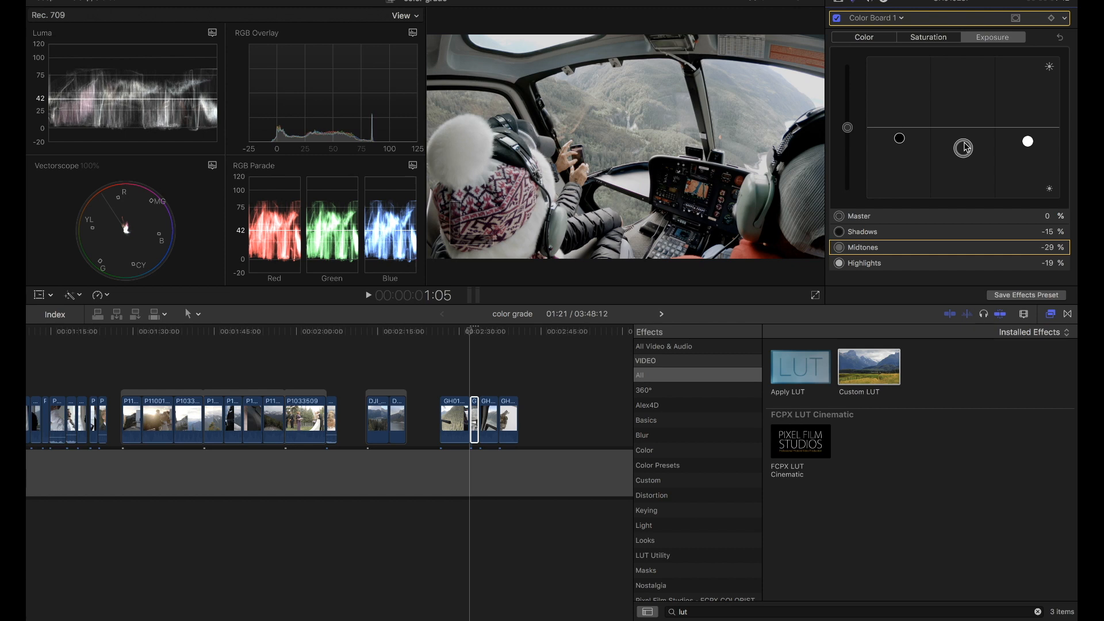
- Set the cockpit clip's Color Board saturation to 66% master, 12% midtones and 3% shadows
{"action": "left_click", "coordinate": [933, 38]}
{"action": "left_click_drag", "start_coordinate": [848, 128], "coordinate": [848, 80]}
{"action": "left_click_drag", "start_coordinate": [965, 129], "coordinate": [900, 125]}
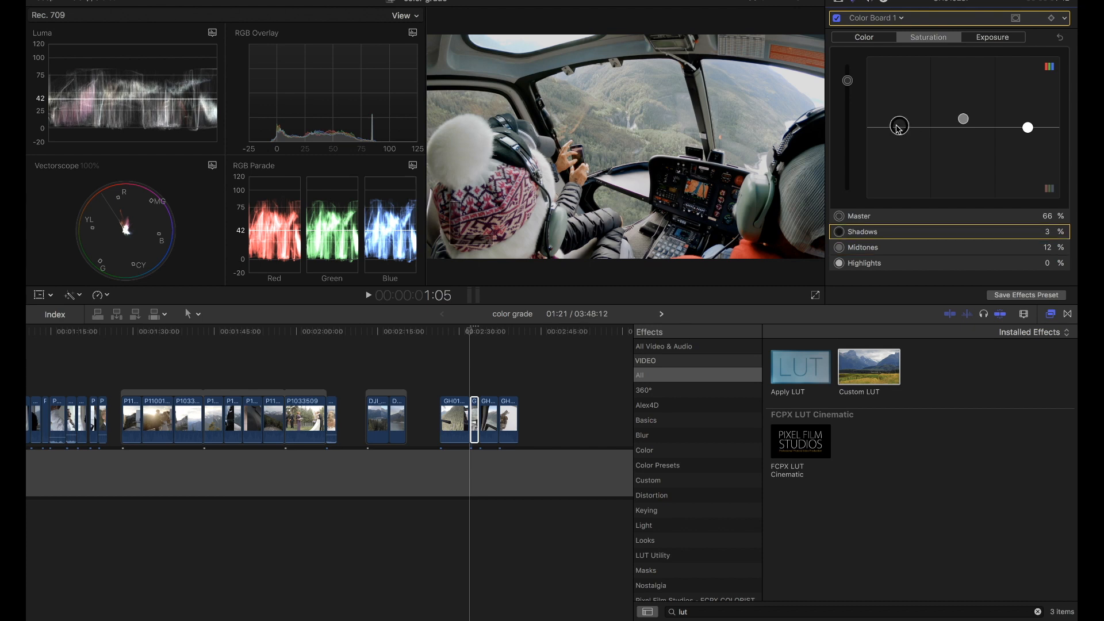
- Add Color Curves to the cockpit clip, lowering the luma curve in the shadows and highlights and raising its midtone point slightly
{"action": "left_click", "coordinate": [874, 18]}
{"action": "left_click", "coordinate": [885, 93]}
{"action": "left_click_drag", "start_coordinate": [894, 126], "coordinate": [895, 129]}
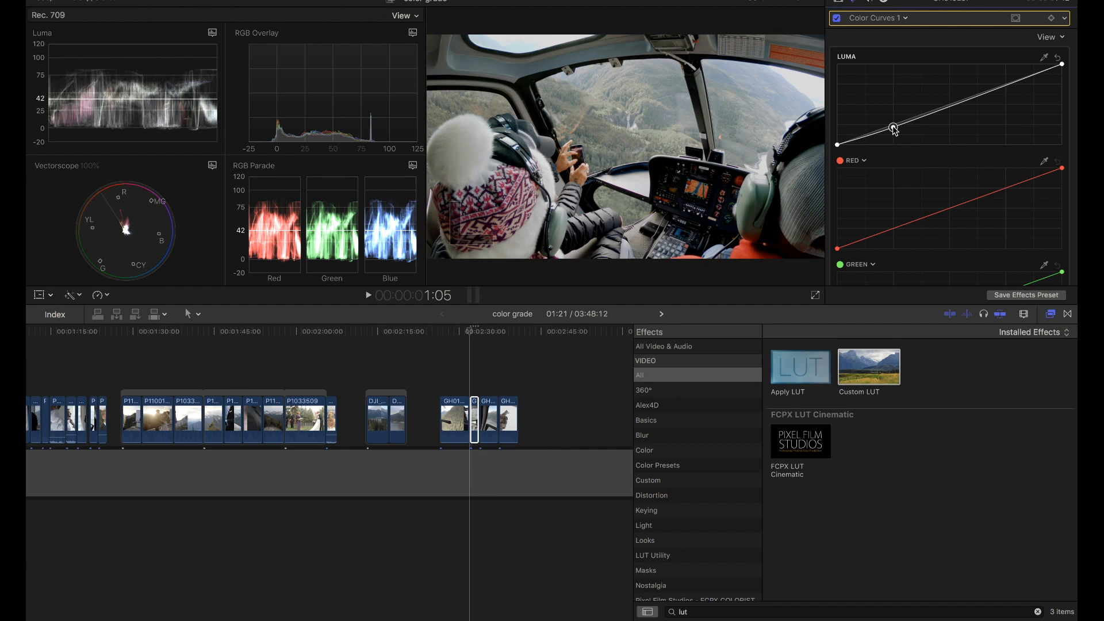
{"action": "left_click", "coordinate": [998, 88]}
{"action": "left_click_drag", "start_coordinate": [998, 90], "coordinate": [1001, 94]}
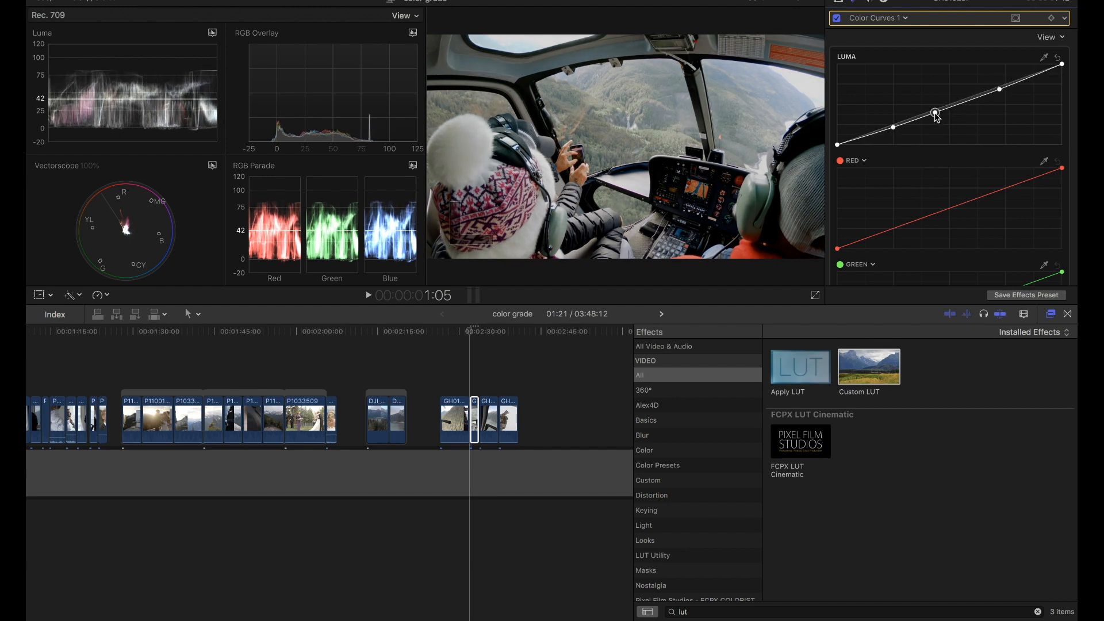
{"action": "left_click_drag", "start_coordinate": [938, 116], "coordinate": [937, 114]}
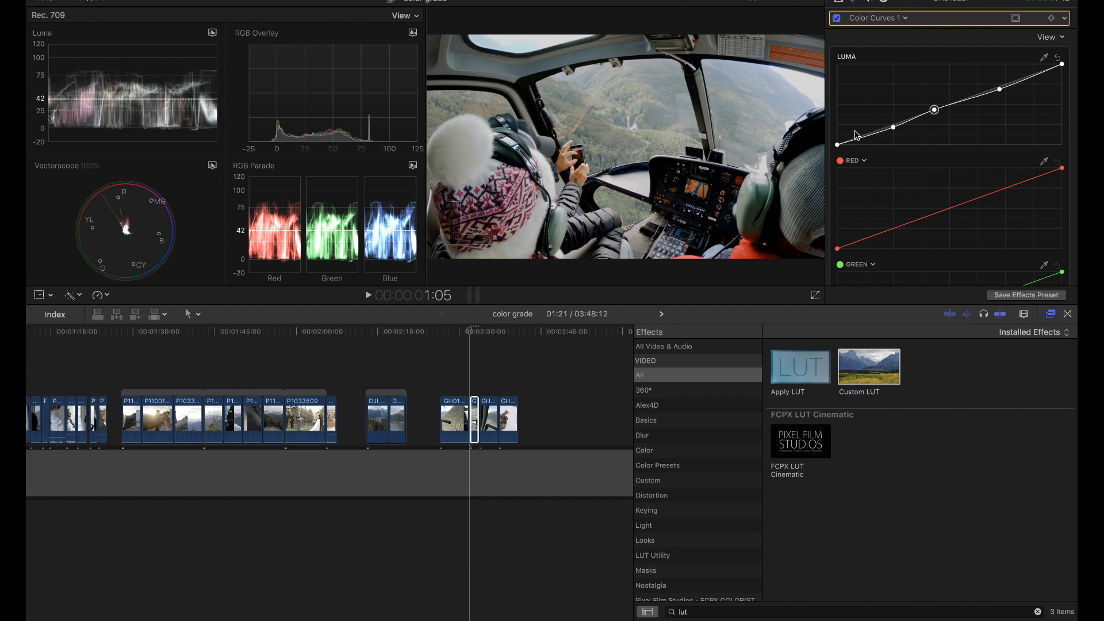
- Add Hue/Saturation Curves to the cockpit clip, sample the green hillside for Hue vs Sat and raise the saturation of that green
{"action": "left_click", "coordinate": [860, 21]}
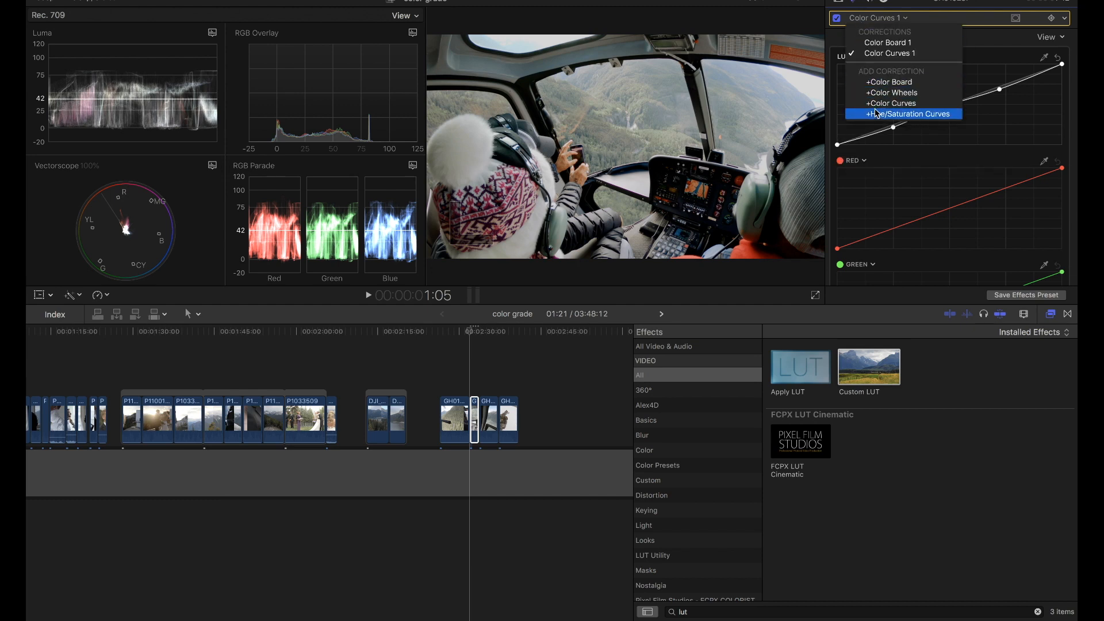
{"action": "left_click", "coordinate": [906, 114]}
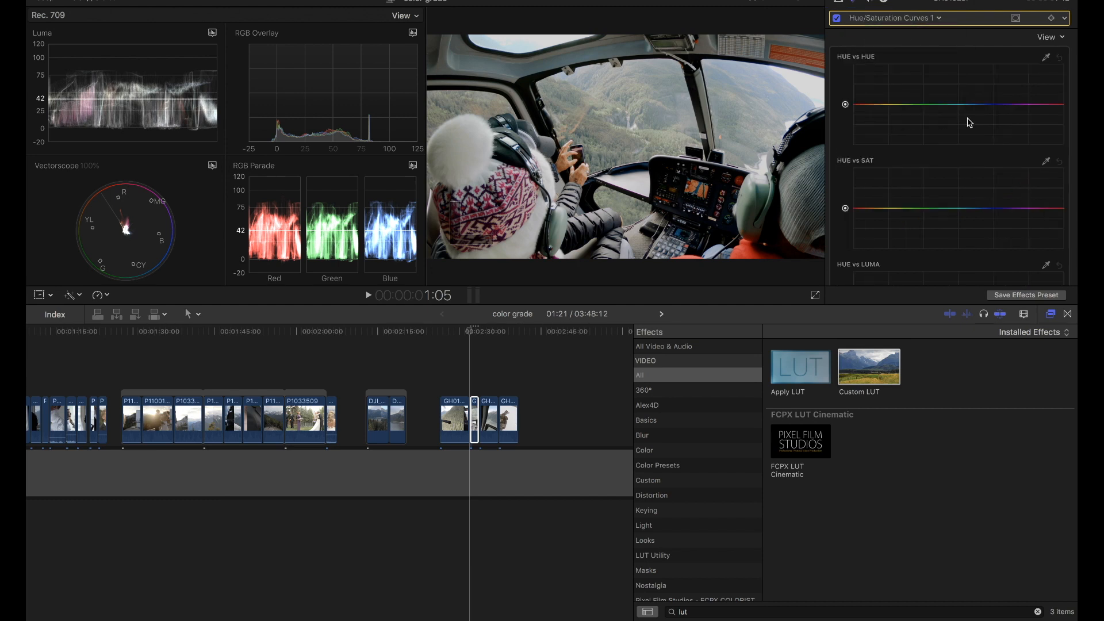
{"action": "left_click", "coordinate": [1047, 162]}
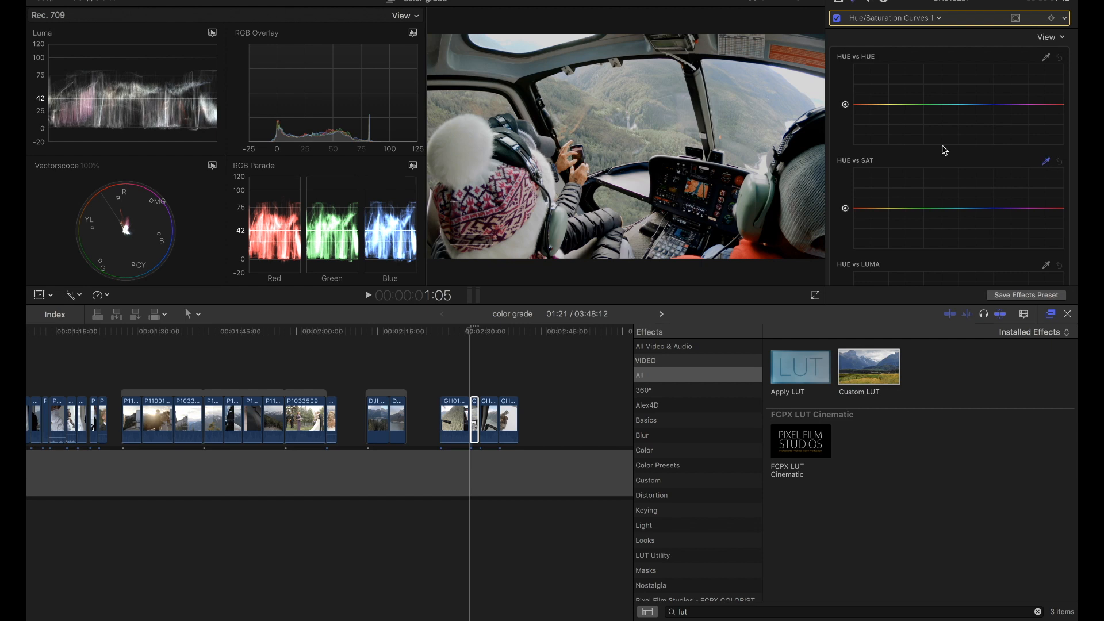
{"action": "left_click", "coordinate": [615, 153]}
{"action": "mouse_move", "coordinate": [919, 207]}
{"action": "left_mouse_down"}
{"action": "mouse_move", "coordinate": [919, 183]}
{"action": "mouse_move", "coordinate": [919, 245]}
{"action": "mouse_move", "coordinate": [921, 185]}
{"action": "left_mouse_up"}
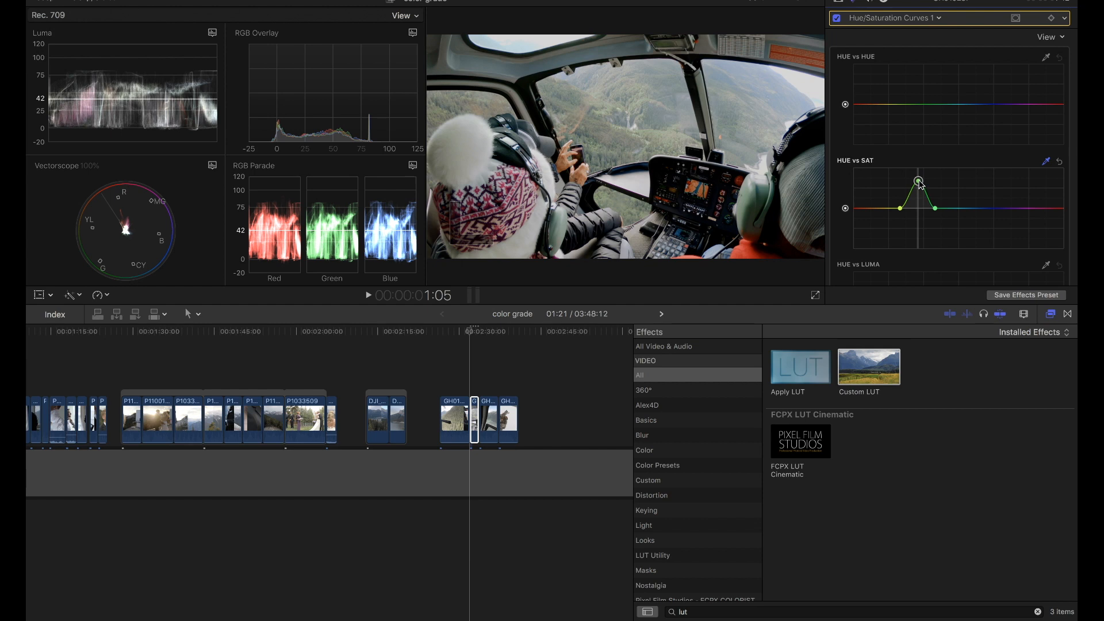
- Readjust the luma shadow point in the cockpit clip's Color Curves 1, moving it back close to the diagonal to lighten the dark tones
{"action": "left_click", "coordinate": [910, 21]}
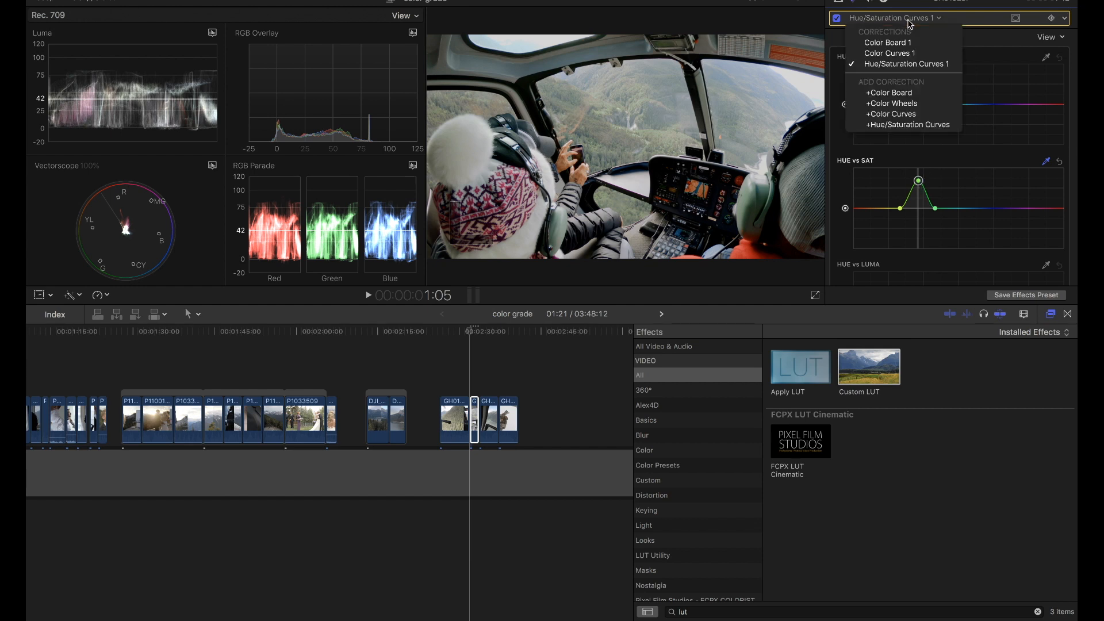
{"action": "left_click", "coordinate": [909, 54]}
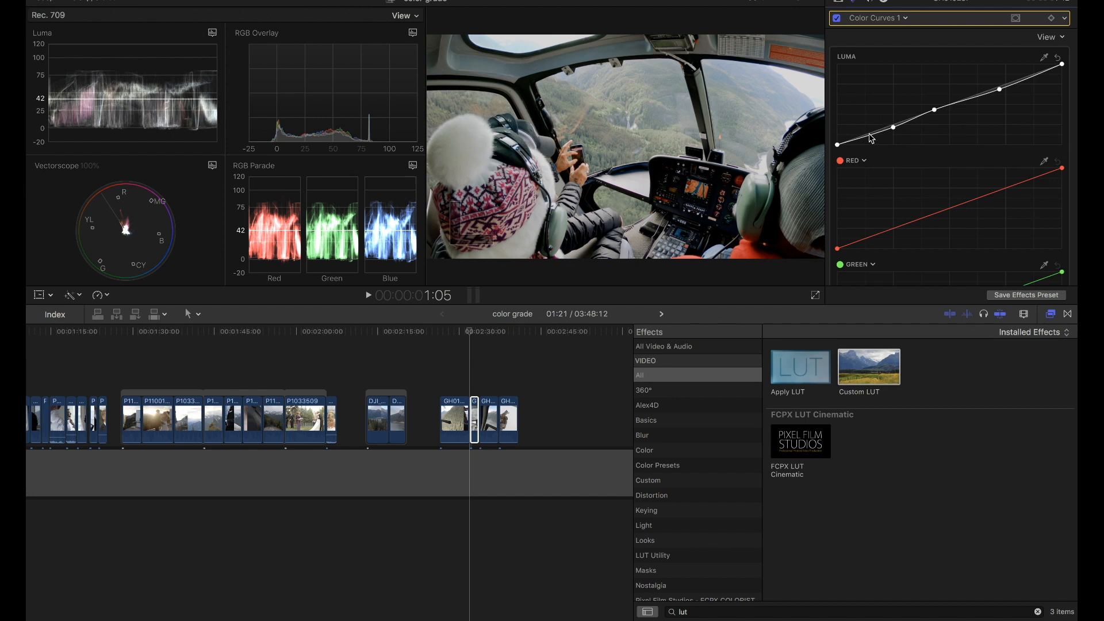
{"action": "left_click_drag", "start_coordinate": [894, 126], "coordinate": [884, 132]}
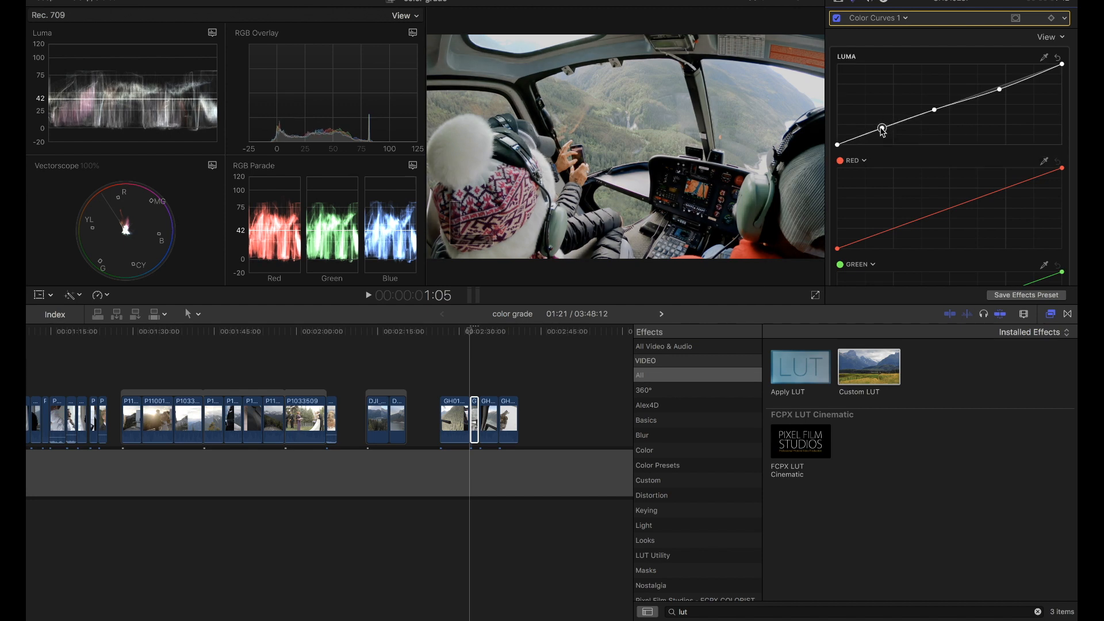
- Compare the cockpit clip with all its effects off and on
{"action": "left_click", "coordinate": [839, 2]}
{"action": "left_click", "coordinate": [837, 19]}
{"action": "left_click", "coordinate": [837, 20]}
{"action": "left_click", "coordinate": [837, 20]}
{"action": "left_click", "coordinate": [837, 20]}
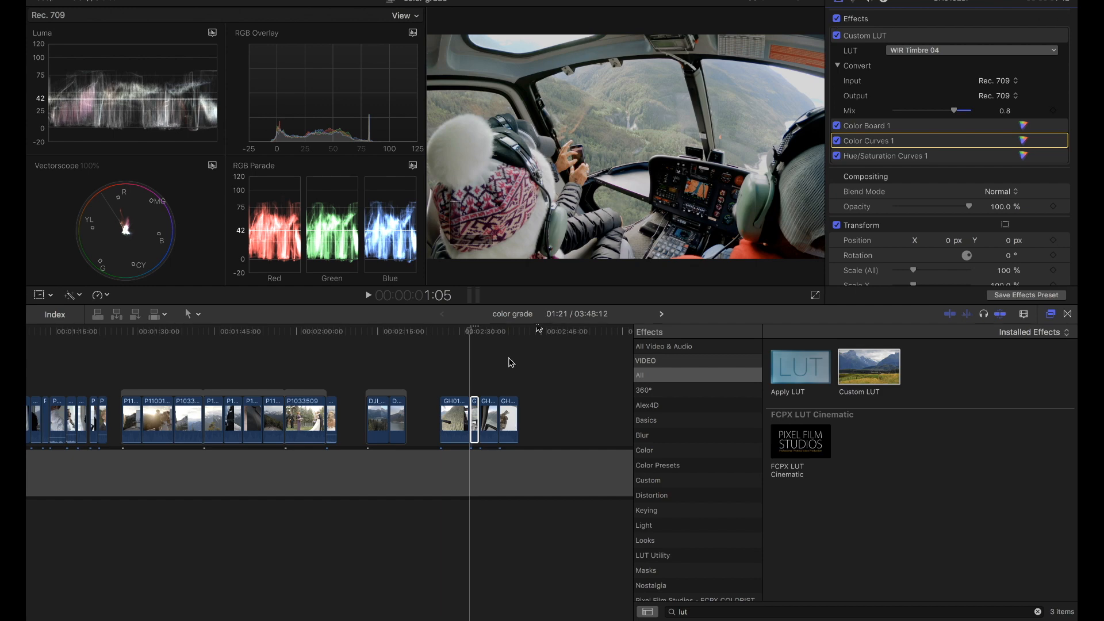
- Apply a Custom LUT effect with WIR Timbre 04 to the last clip with the sled dog, with the mix at 0.89
{"action": "left_click", "coordinate": [499, 334]}
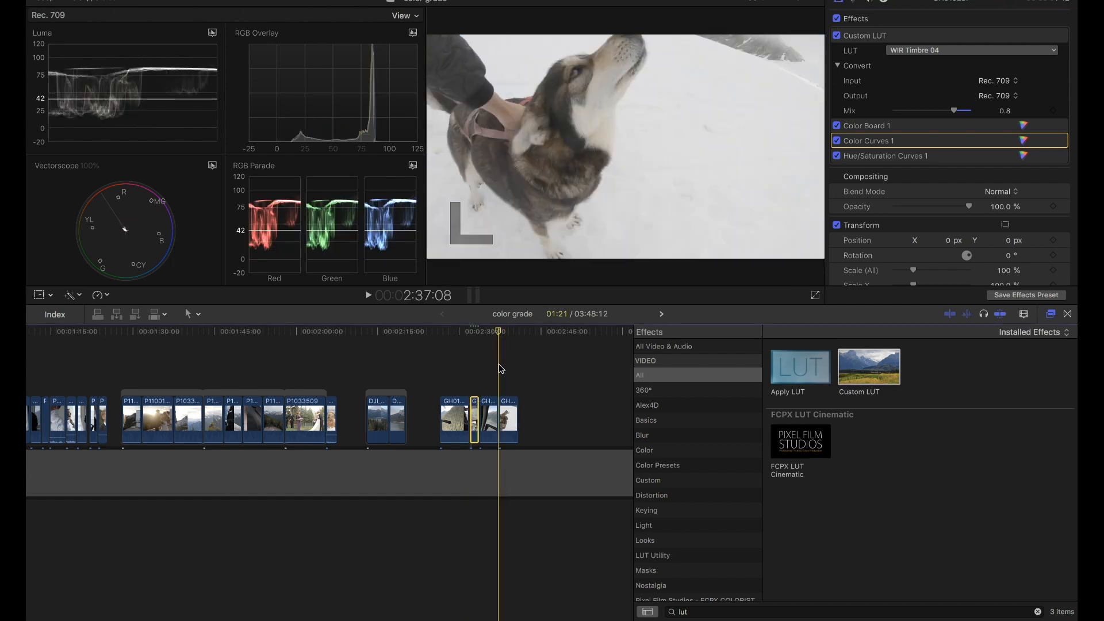
{"action": "left_click", "coordinate": [508, 425]}
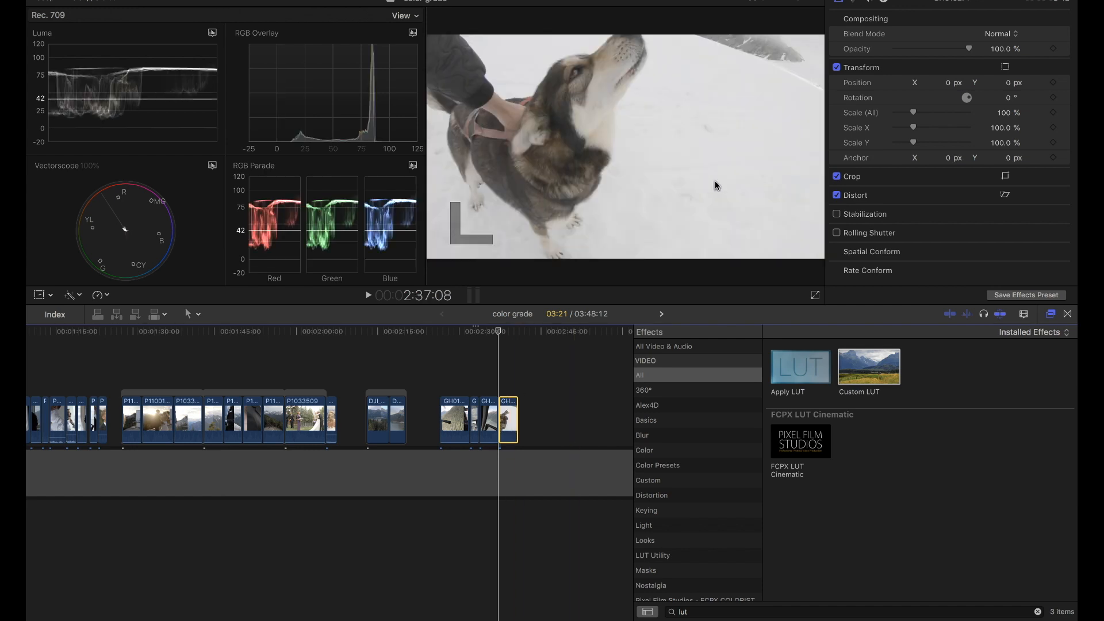
{"action": "double_click", "coordinate": [863, 362]}
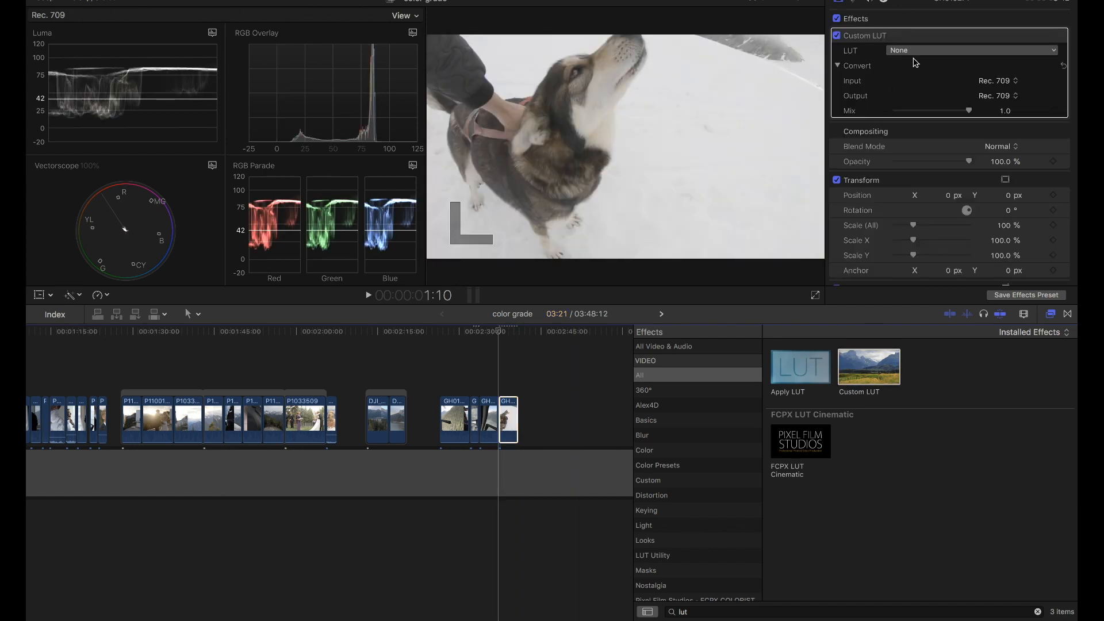
{"action": "left_click", "coordinate": [919, 50]}
{"action": "left_click", "coordinate": [853, 171]}
{"action": "left_click_drag", "start_coordinate": [969, 111], "coordinate": [961, 110]}
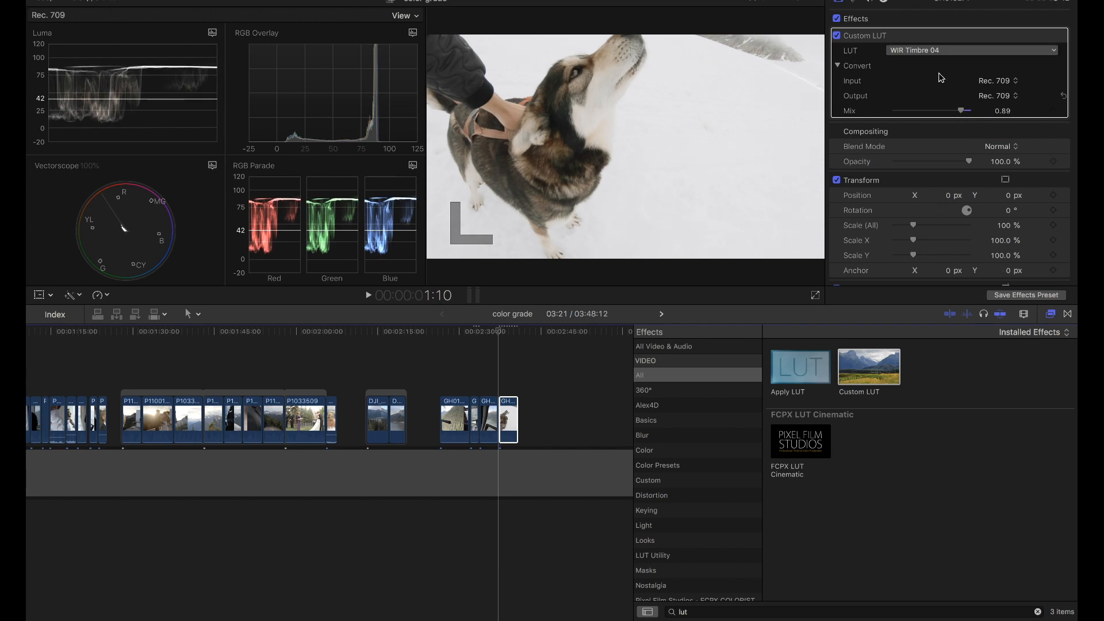
- Add a Color Board to the dog clip, adjust its tonal exposure and set the master saturation to 38%
{"action": "left_click", "coordinate": [855, 2]}
{"action": "left_click", "coordinate": [899, 18]}
{"action": "left_click", "coordinate": [898, 42]}
{"action": "left_click", "coordinate": [1011, 39]}
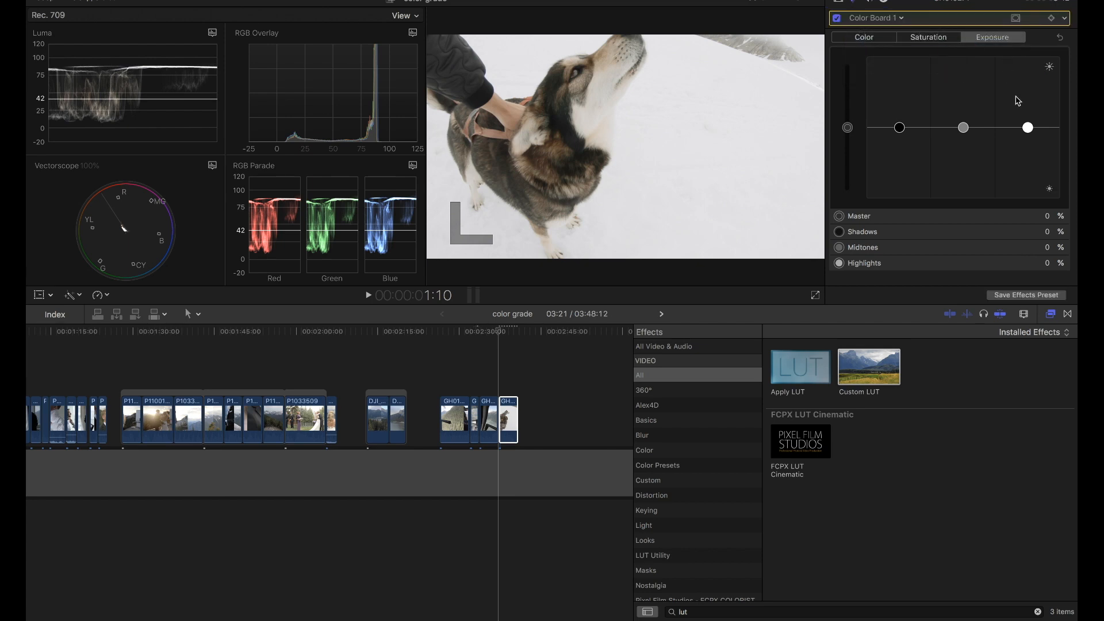
{"action": "left_click_drag", "start_coordinate": [1028, 127], "coordinate": [964, 136]}
{"action": "left_click_drag", "start_coordinate": [900, 127], "coordinate": [847, 102]}
{"action": "left_click", "coordinate": [928, 38]}
- Add Color Curves to the dog clip and pull the luma curve down in the midtones and shadows
{"action": "left_click", "coordinate": [877, 18]}
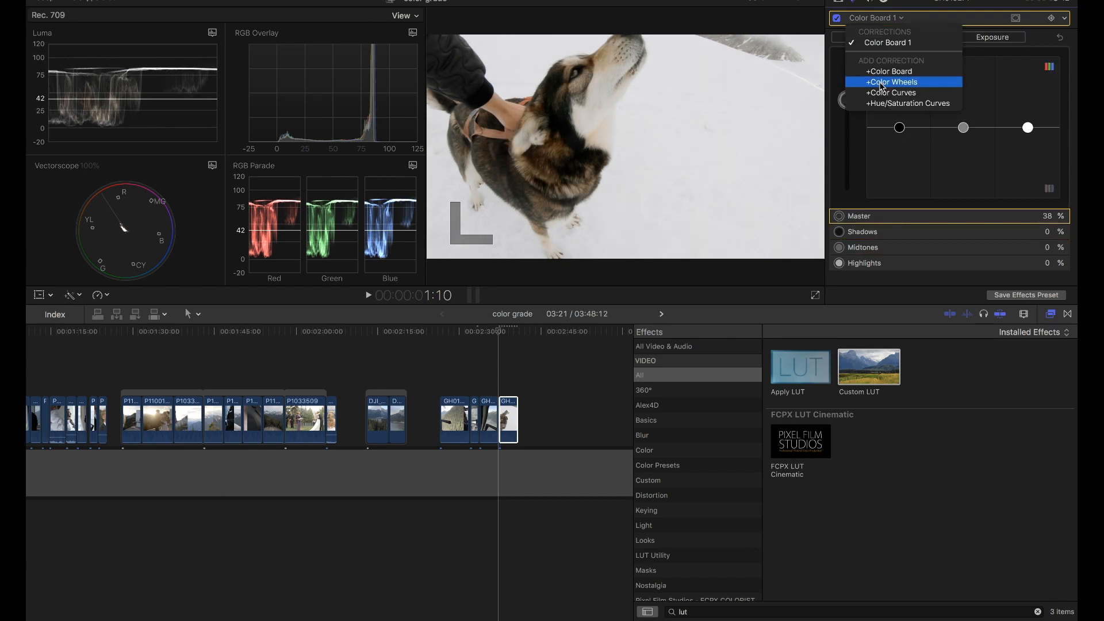
{"action": "left_click", "coordinate": [882, 91]}
{"action": "left_click_drag", "start_coordinate": [950, 107], "coordinate": [957, 109]}
{"action": "left_click", "coordinate": [880, 136]}
- Play the graded dog clip, stop on the two dogs and compare the shot with all its effects off and on
{"action": "left_click", "coordinate": [499, 388]}
{"action": "key", "text": "space"}
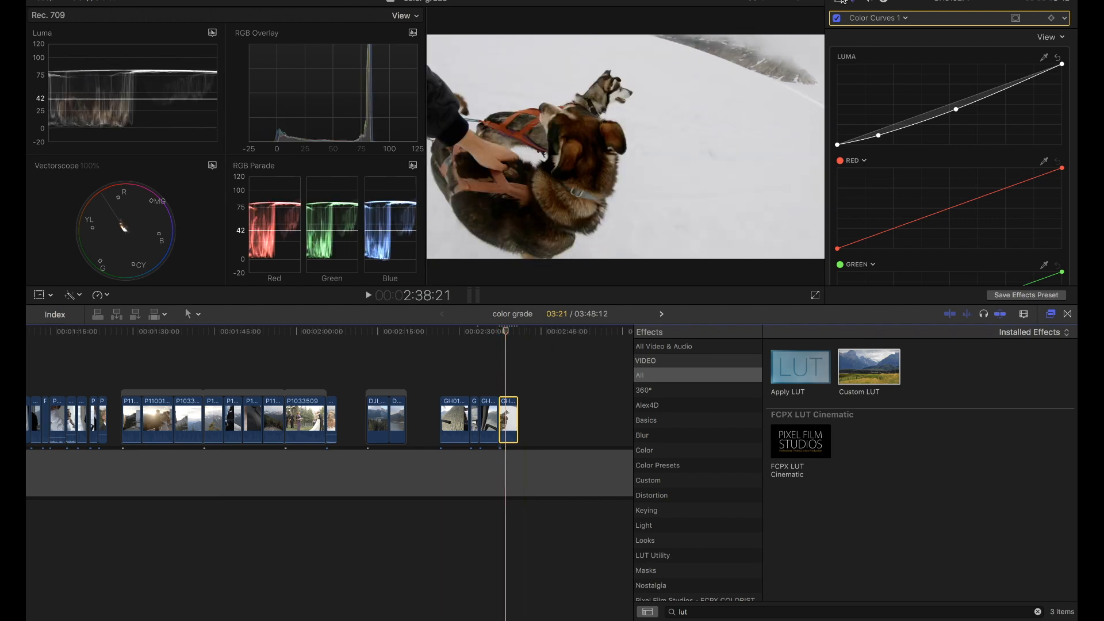
{"action": "left_click", "coordinate": [841, 1]}
{"action": "left_click", "coordinate": [837, 19]}
{"action": "left_click", "coordinate": [838, 19]}
{"action": "left_click", "coordinate": [838, 19]}
{"action": "left_click", "coordinate": [837, 19]}
{"action": "left_click", "coordinate": [838, 18]}
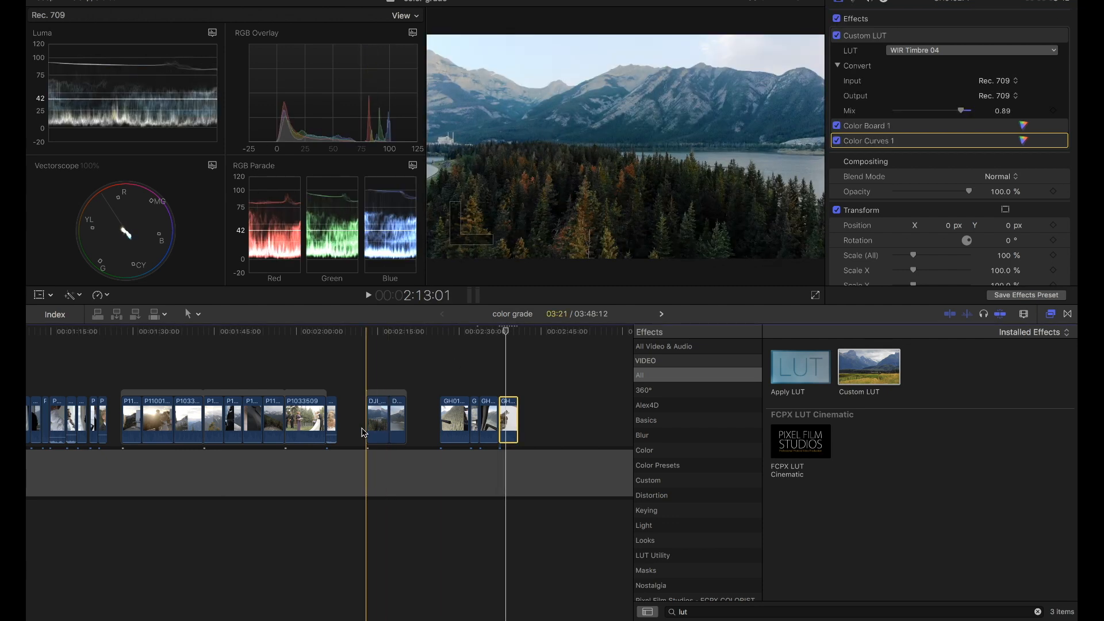
- Hide the effects browser and set the dog clip's Custom LUT mix to 0.8
{"action": "scroll", "coordinate": [364, 432], "scroll_direction": "left", "scroll_amount": 5}
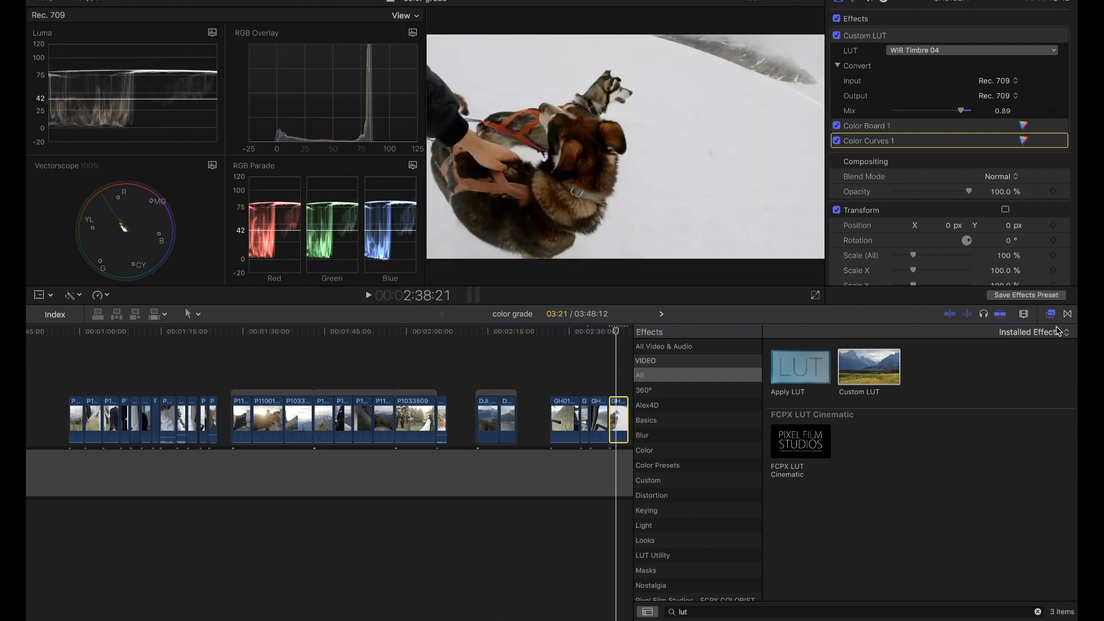
{"action": "left_click", "coordinate": [1053, 318]}
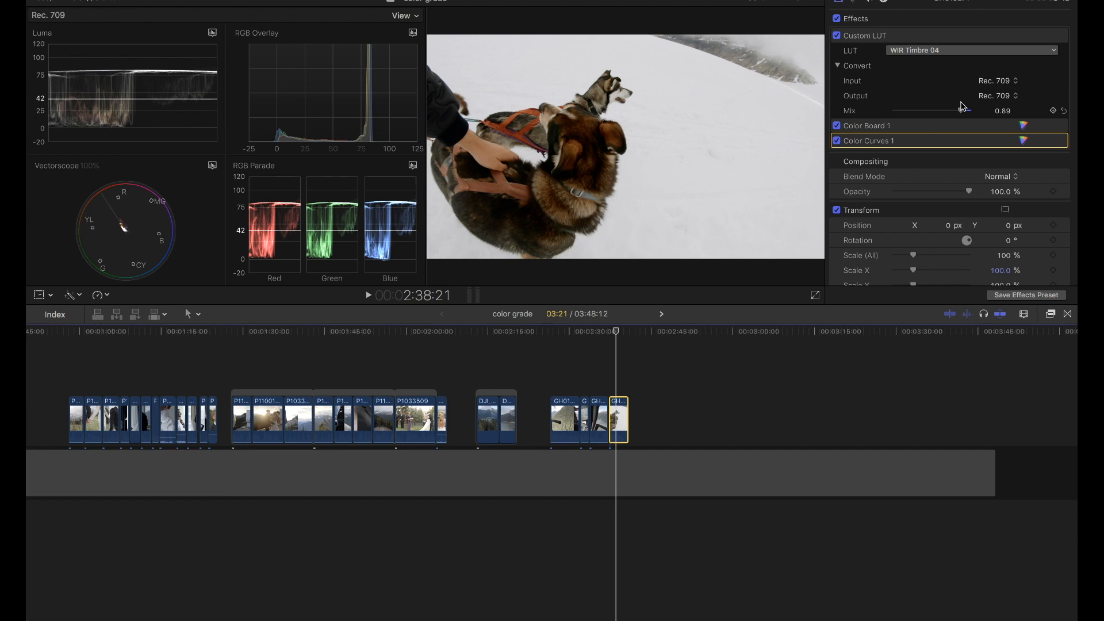
{"action": "mouse_move", "coordinate": [954, 112]}
{"action": "left_mouse_down"}
{"action": "mouse_move", "coordinate": [912, 111]}
{"action": "mouse_move", "coordinate": [954, 109]}
{"action": "left_mouse_up"}
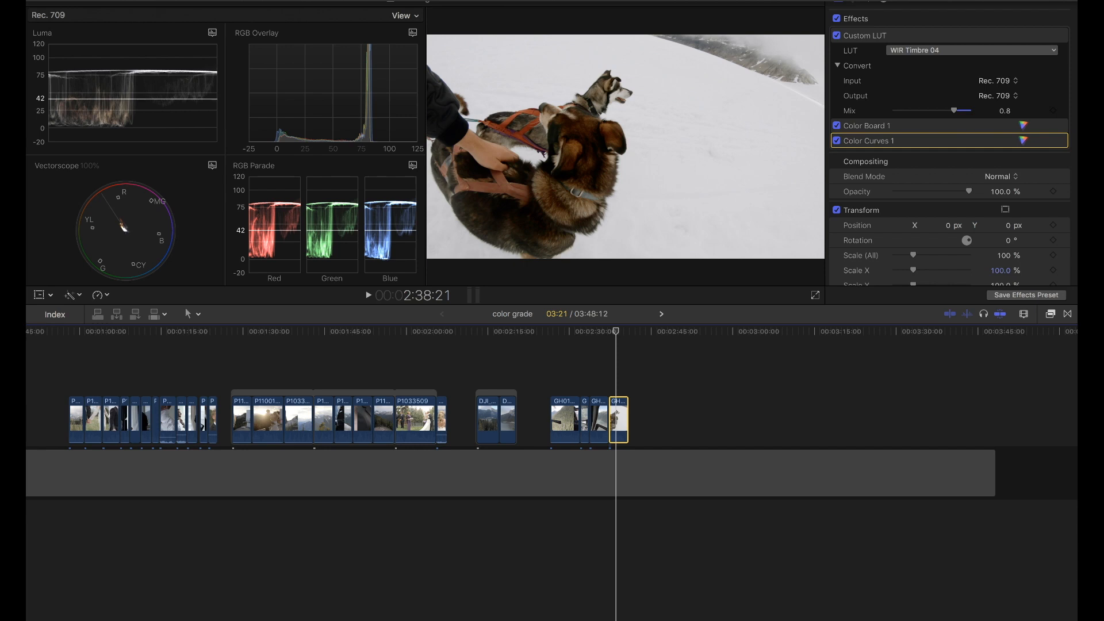
- Switch the window layout from Color & Effects to the Default workspace
{"action": "left_click", "coordinate": [348, 0]}
{"action": "mouse_move", "coordinate": [368, 69]}
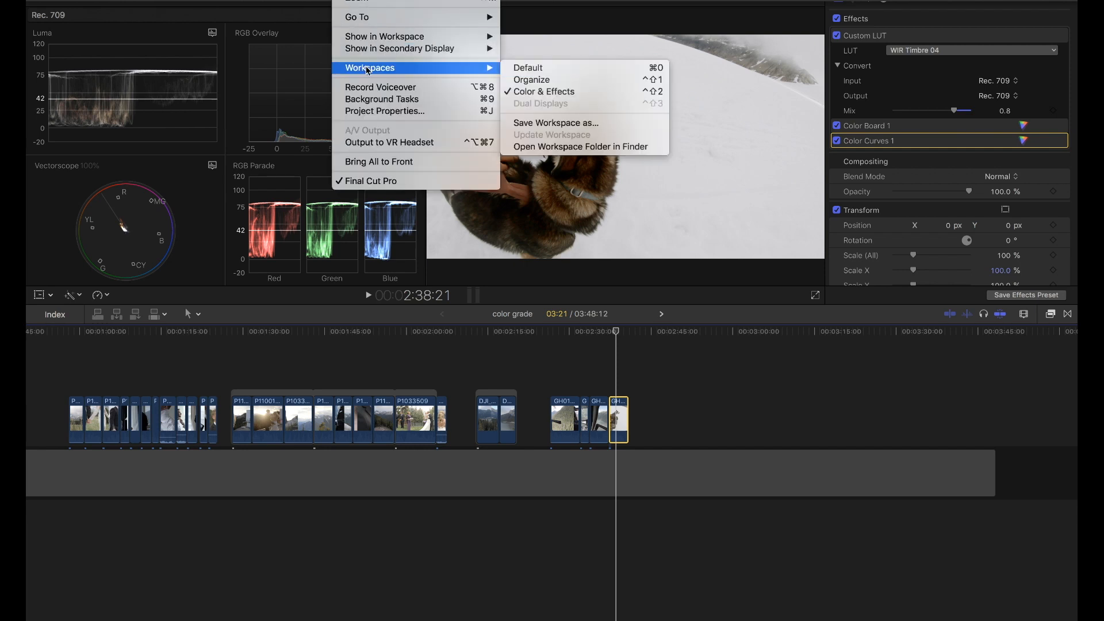
{"action": "left_click", "coordinate": [546, 70]}
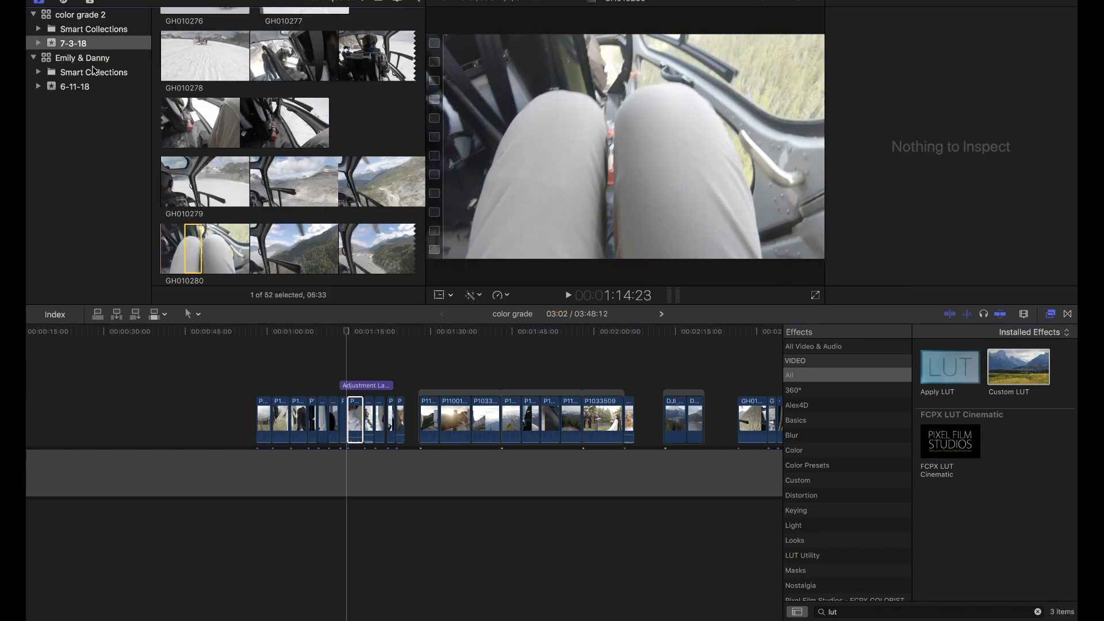
- Open the AUDIO project from the couple's wedding library and show its whole timeline
{"action": "left_click", "coordinate": [84, 58]}
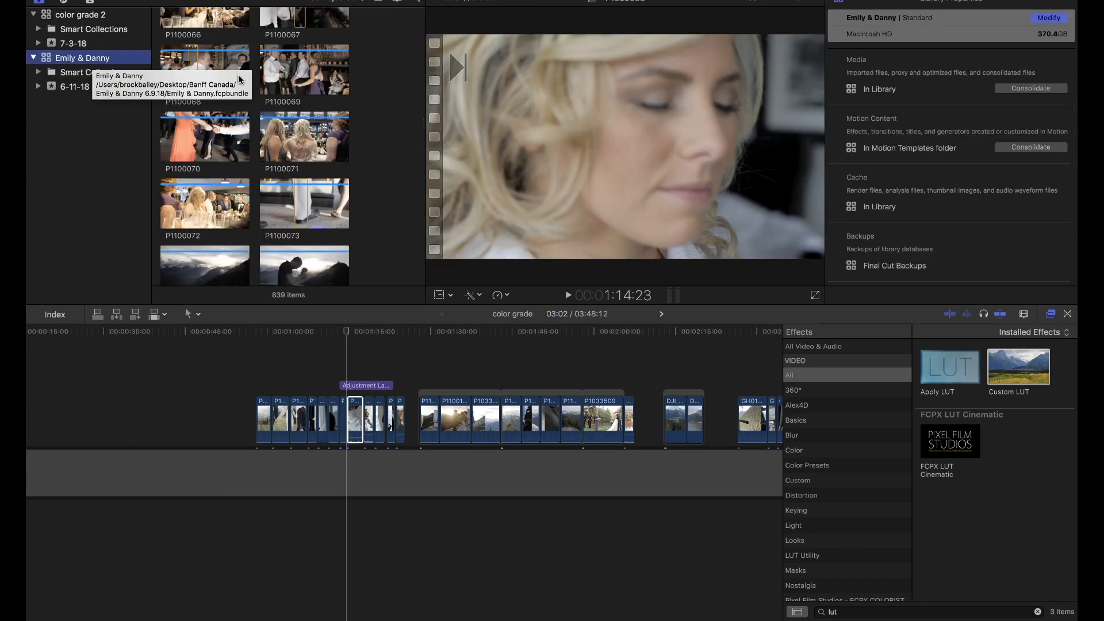
{"action": "scroll", "coordinate": [224, 178], "scroll_direction": "down", "scroll_amount": 5}
{"action": "scroll", "coordinate": [227, 190], "scroll_direction": "up", "scroll_amount": 6}
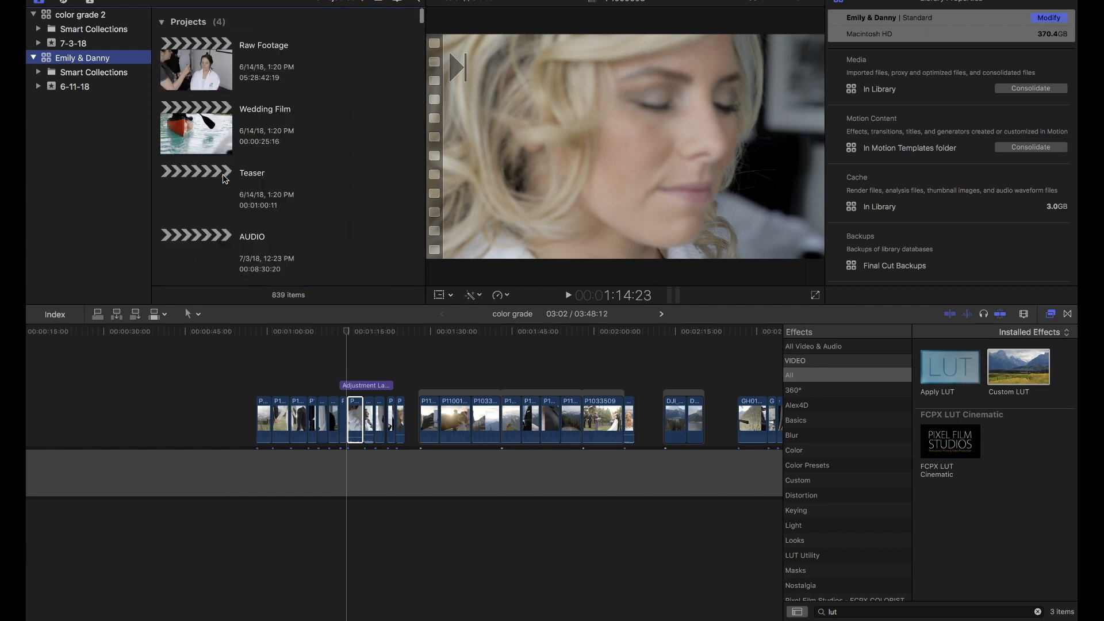
{"action": "double_click", "coordinate": [199, 256]}
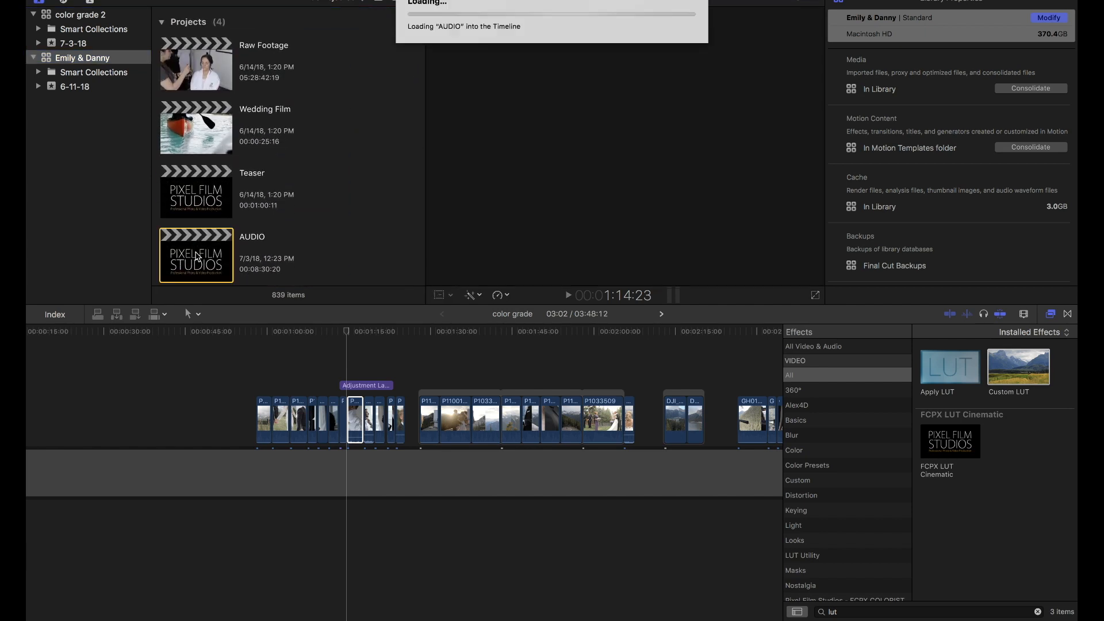
{"action": "key", "text": "super+minus"}
{"action": "key", "text": "super+minus"}
{"action": "key", "text": "super+minus"}
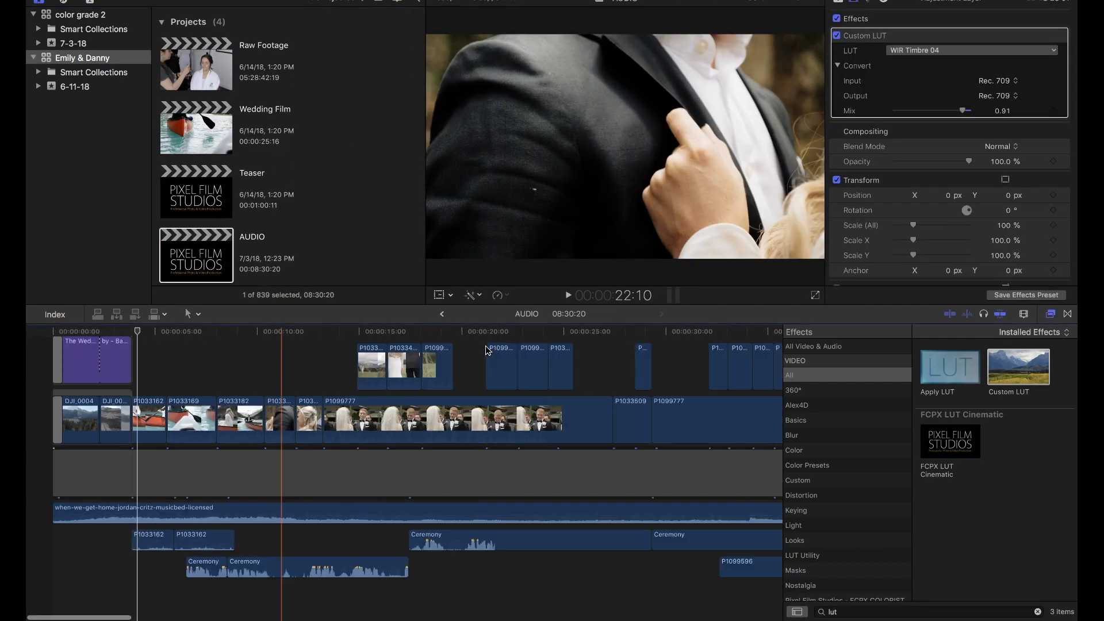
{"action": "key", "text": "super+minus"}
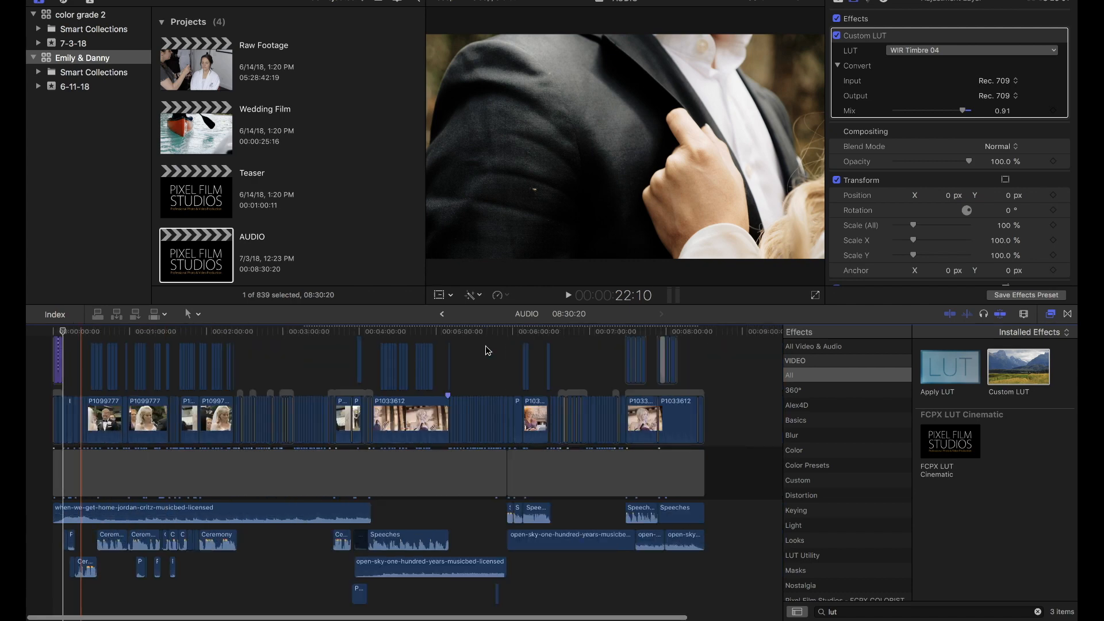